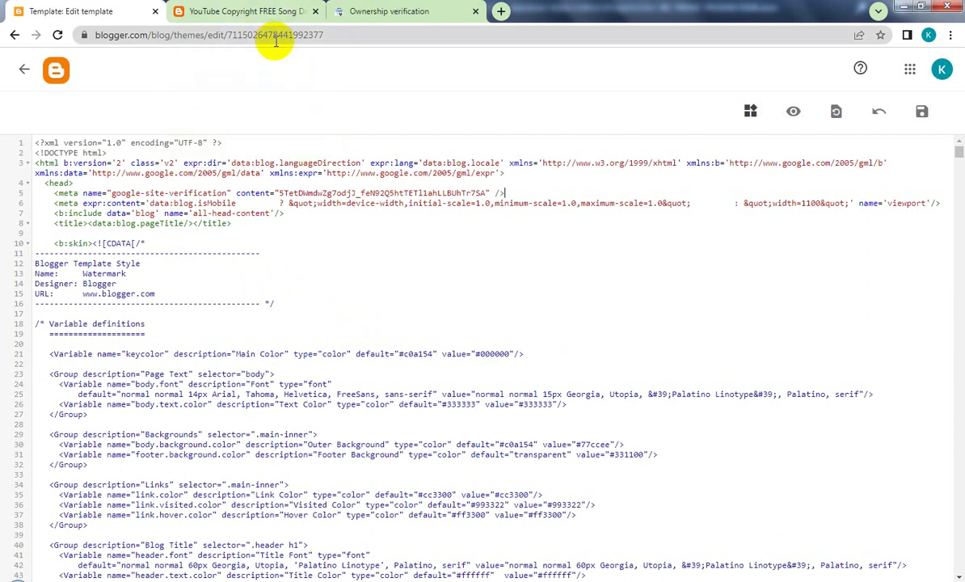
click(269, 11)
click(283, 37)
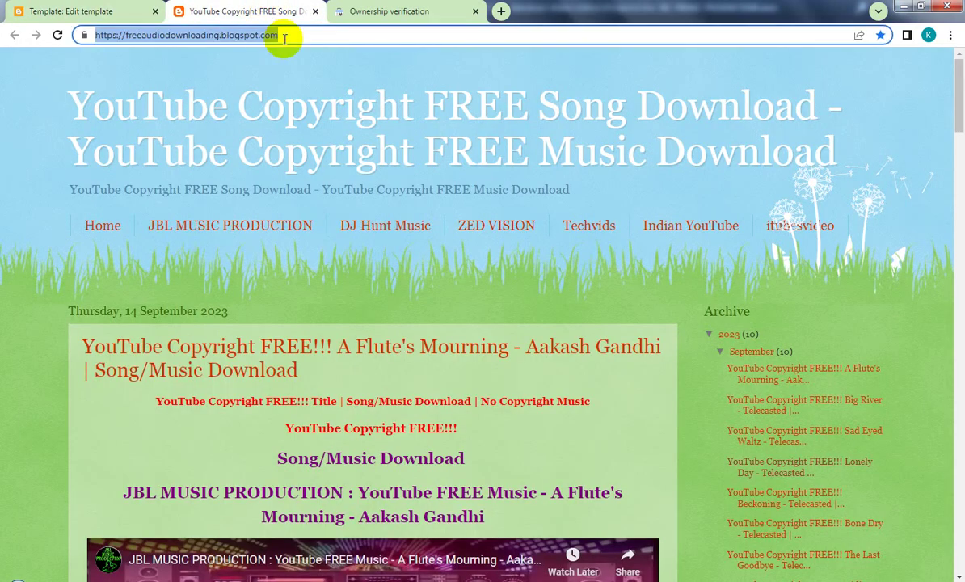
key(ctrl+shift+Tab)
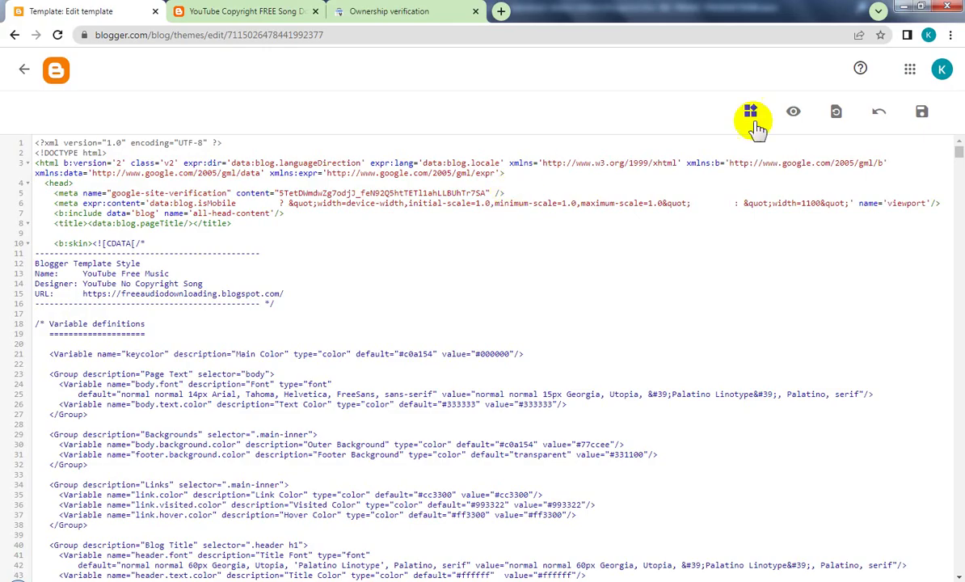
click(921, 122)
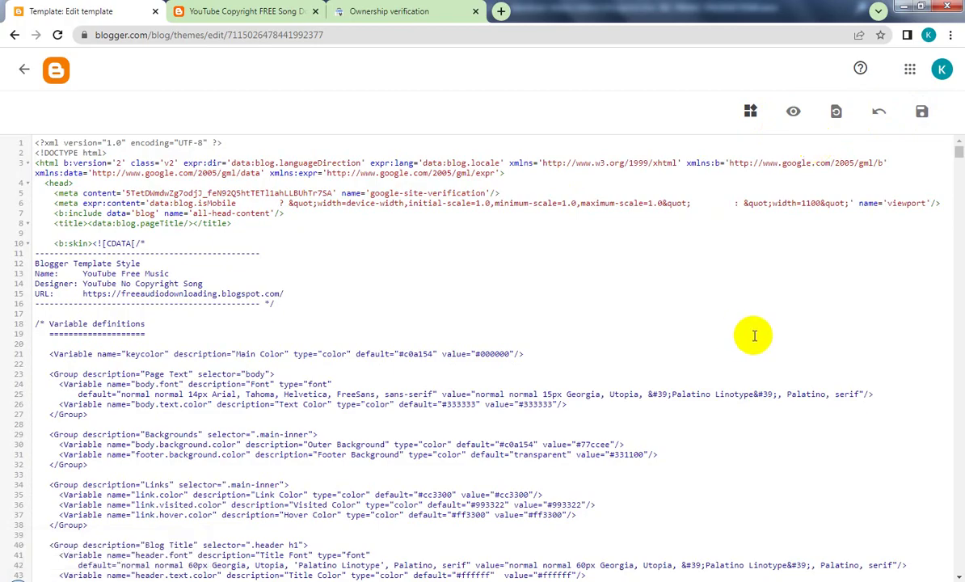
- Reload the live blog, and verify ownership of the property in Search Console with the HTML tag method
click(308, 8)
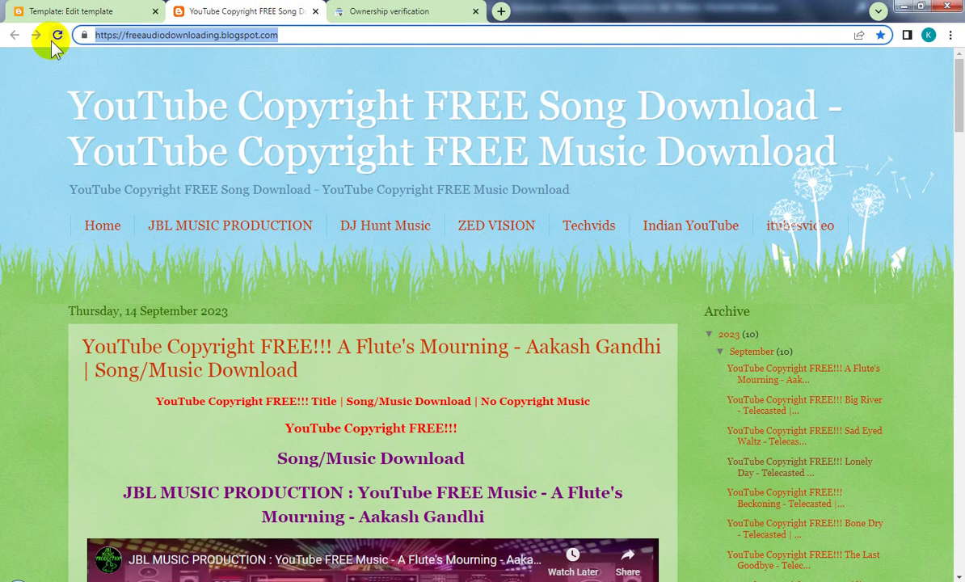
click(56, 35)
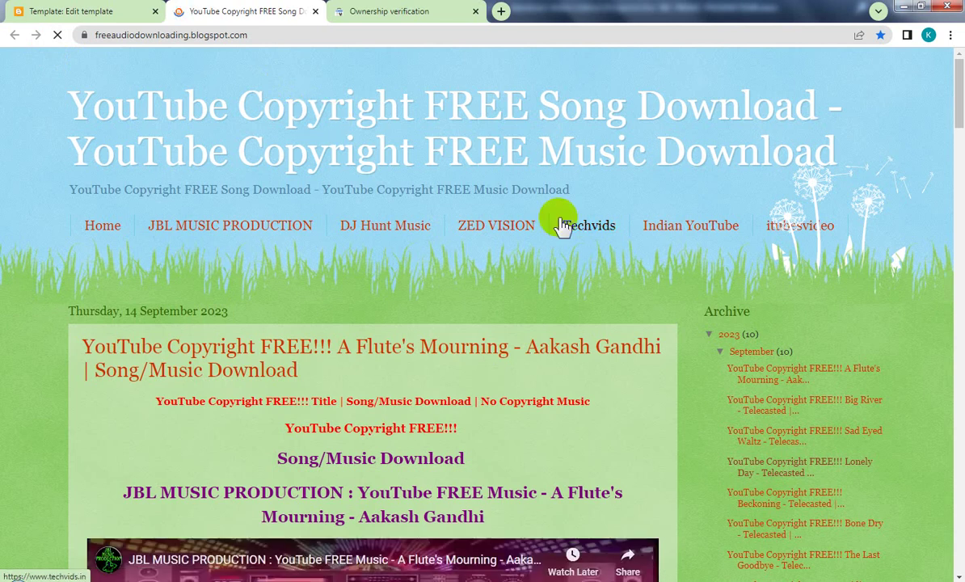
click(396, 11)
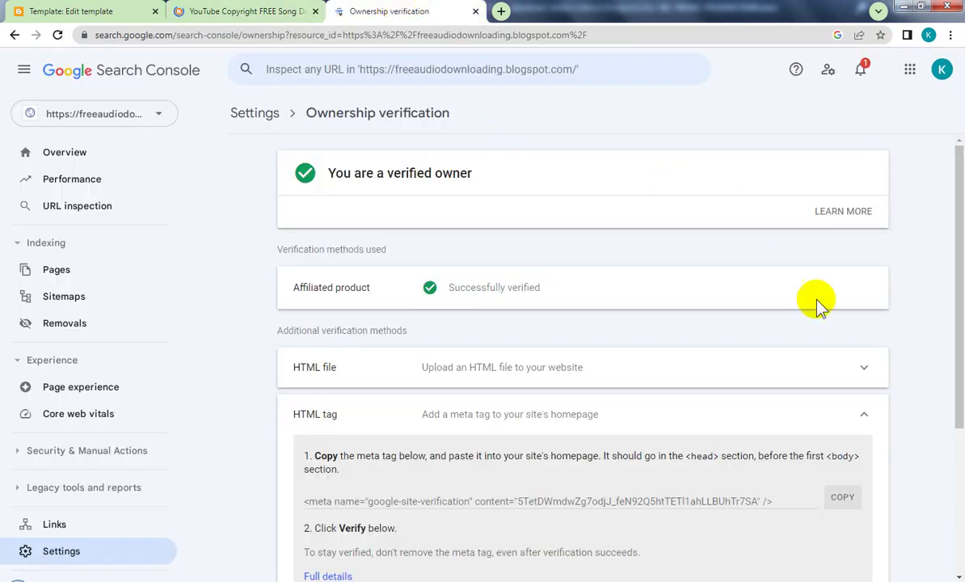
scroll(900, 405, down, 3)
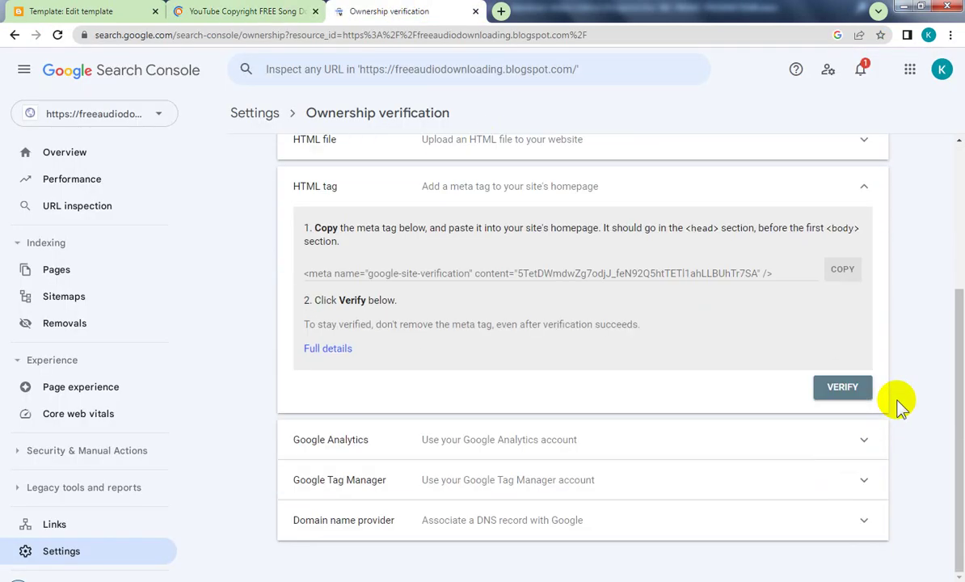
click(855, 394)
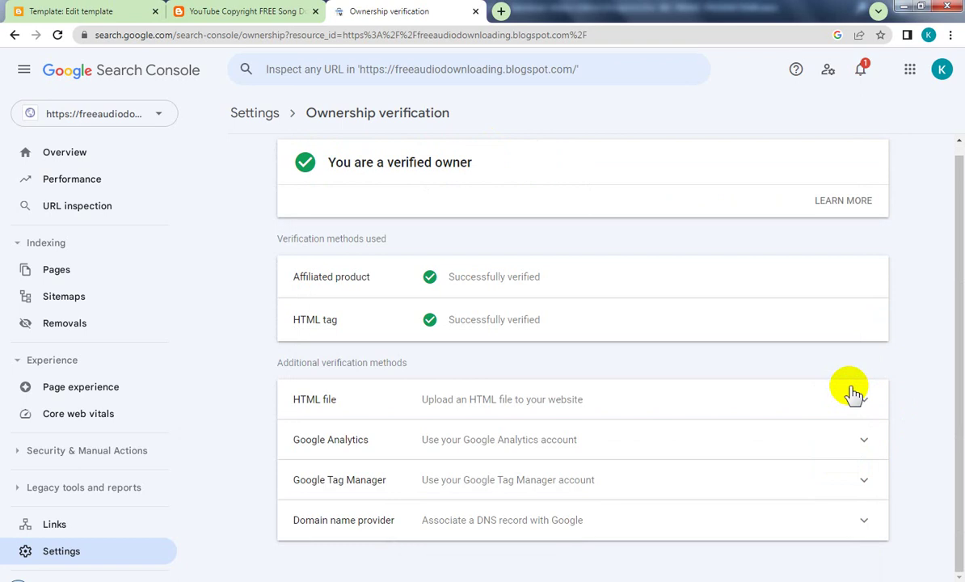
- Return to Blogger, leave the theme's HTML editor and open the blog's list of posts
click(109, 14)
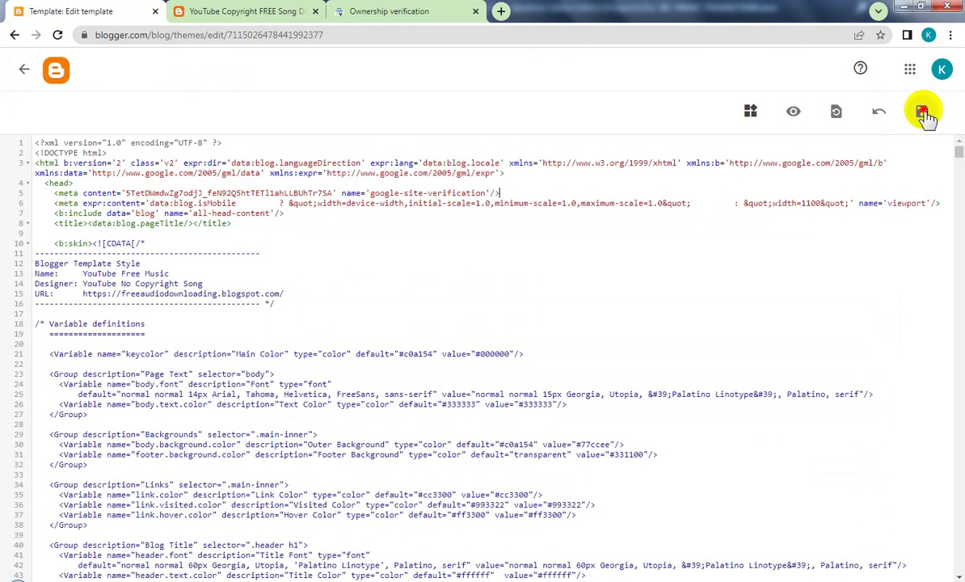
click(27, 72)
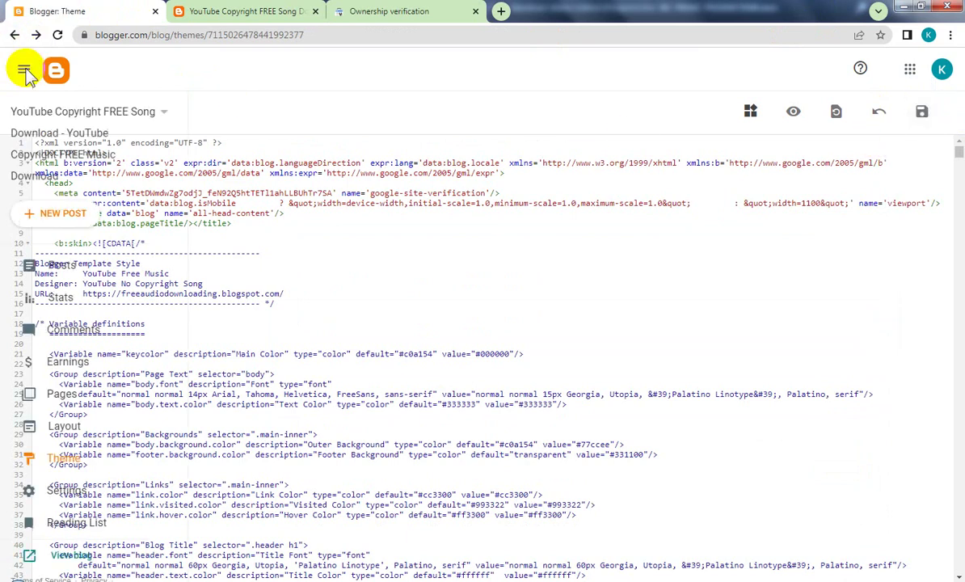
click(76, 278)
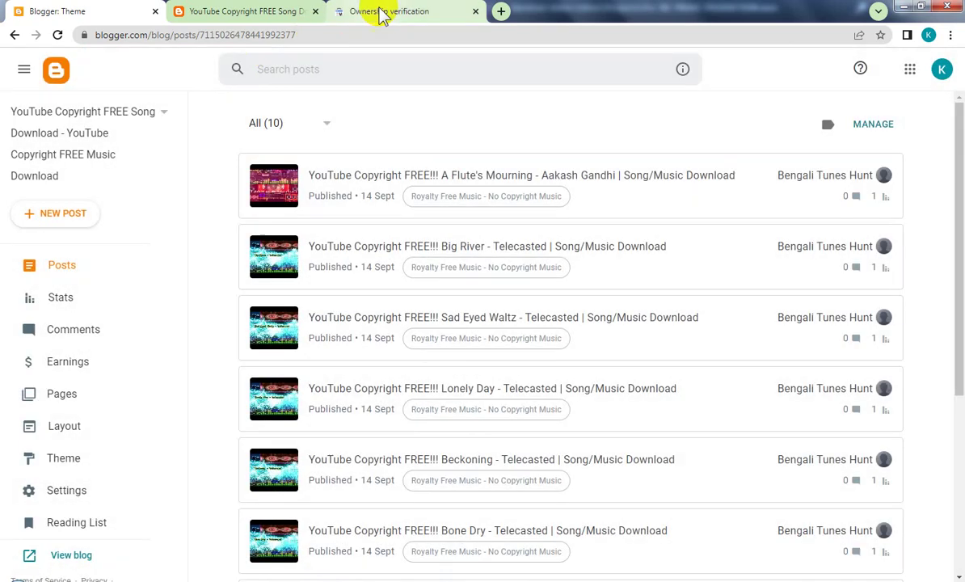
- Refresh the Search Console ownership verification page and read the "Get started using Search Console" message
click(382, 11)
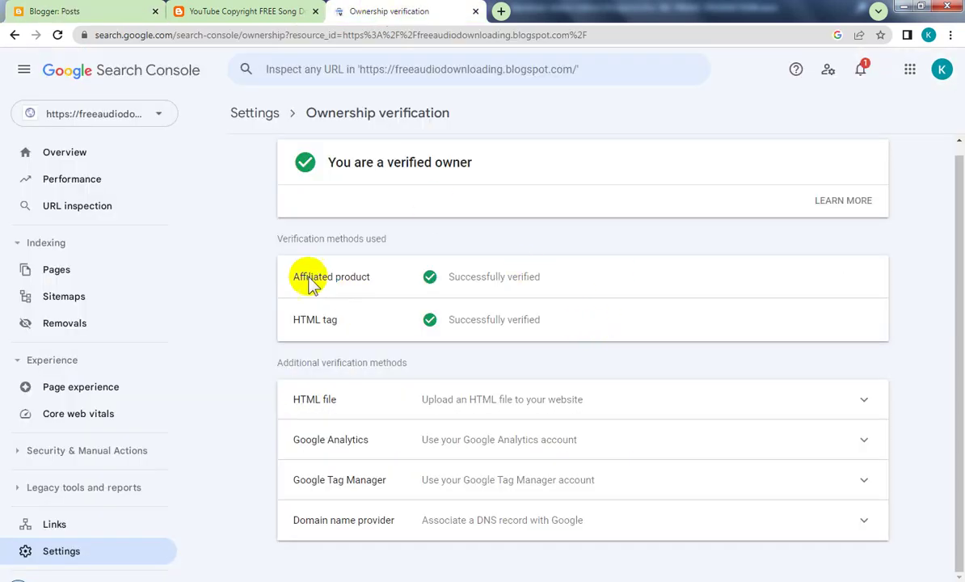
click(57, 35)
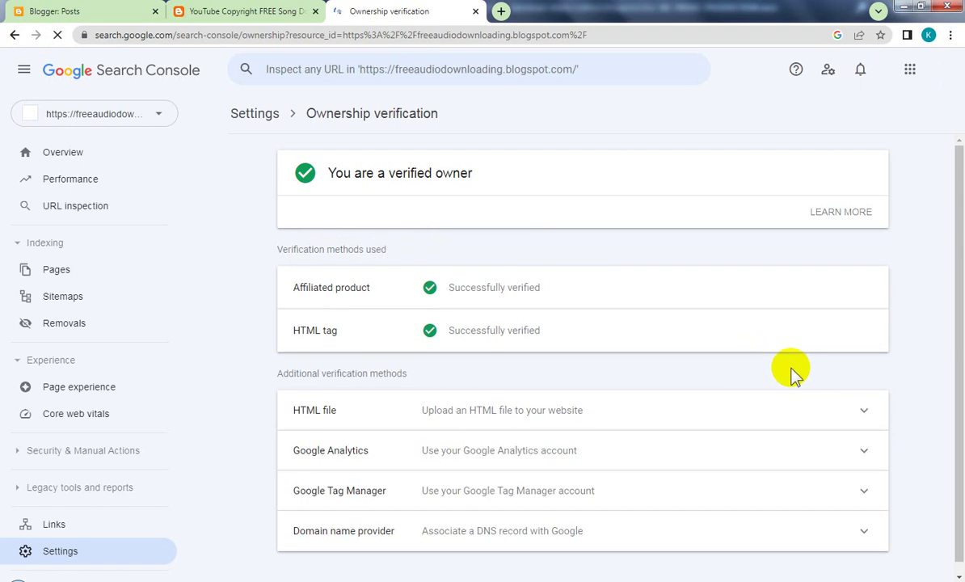
click(863, 73)
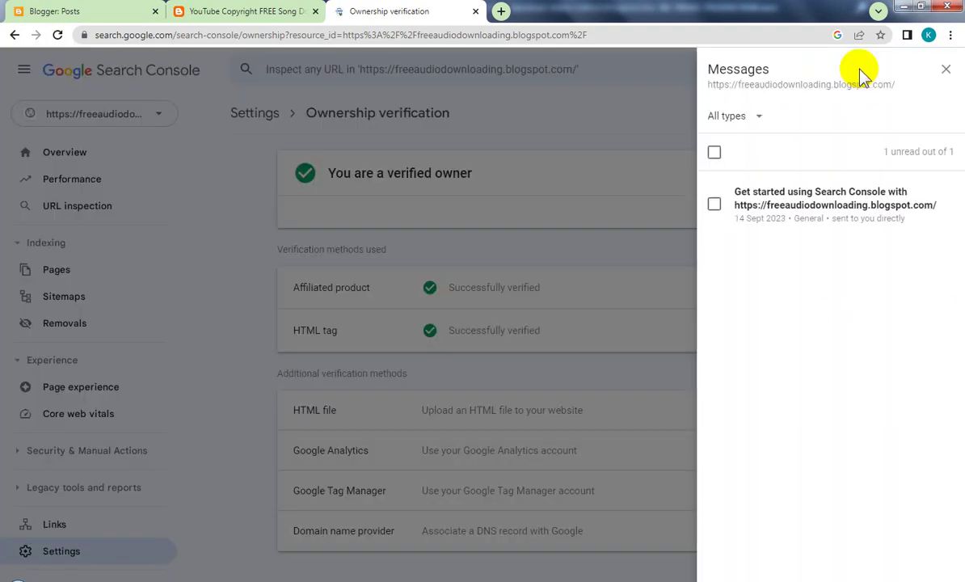
click(833, 202)
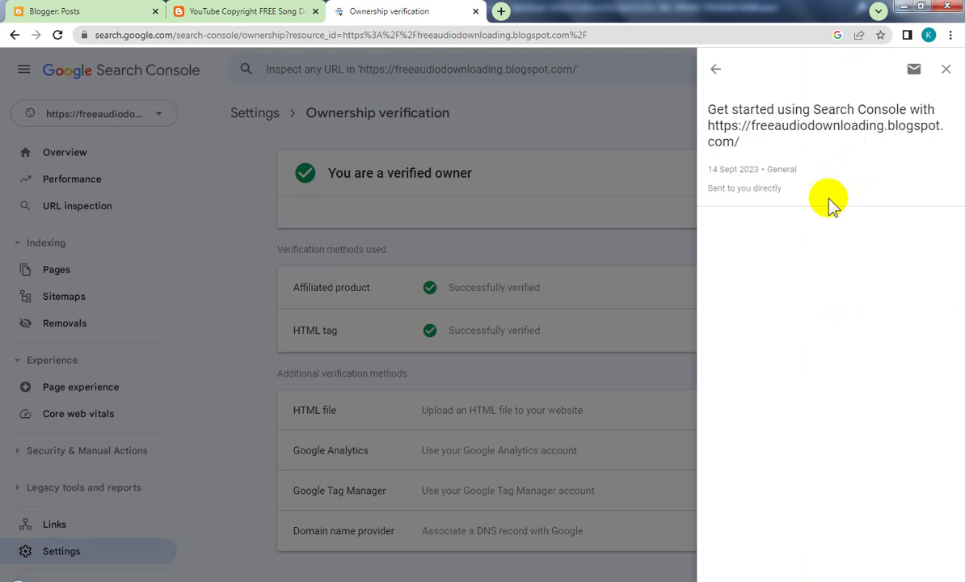
click(946, 69)
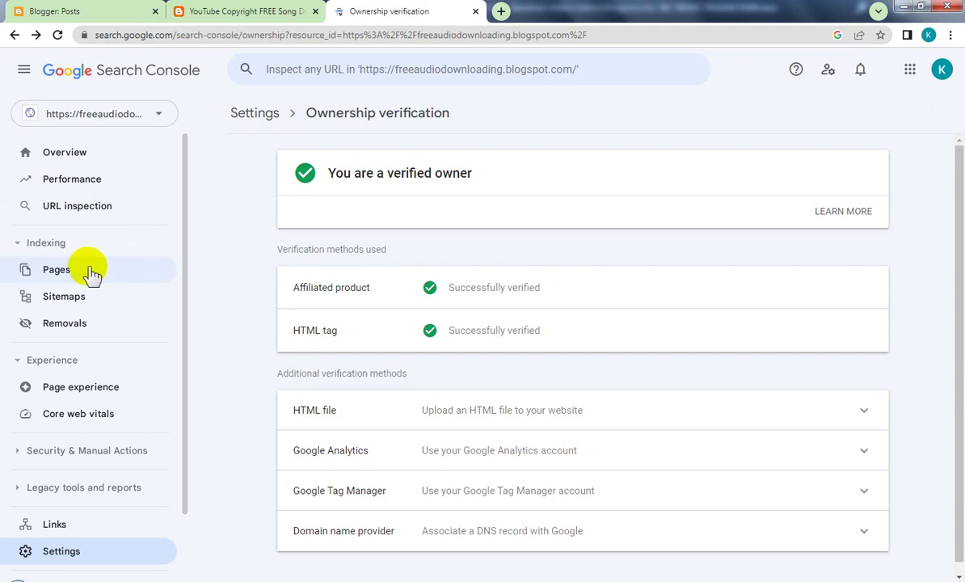
- Submit /sitemap.xml as a new sitemap for the property and dismiss the confirmation
click(89, 299)
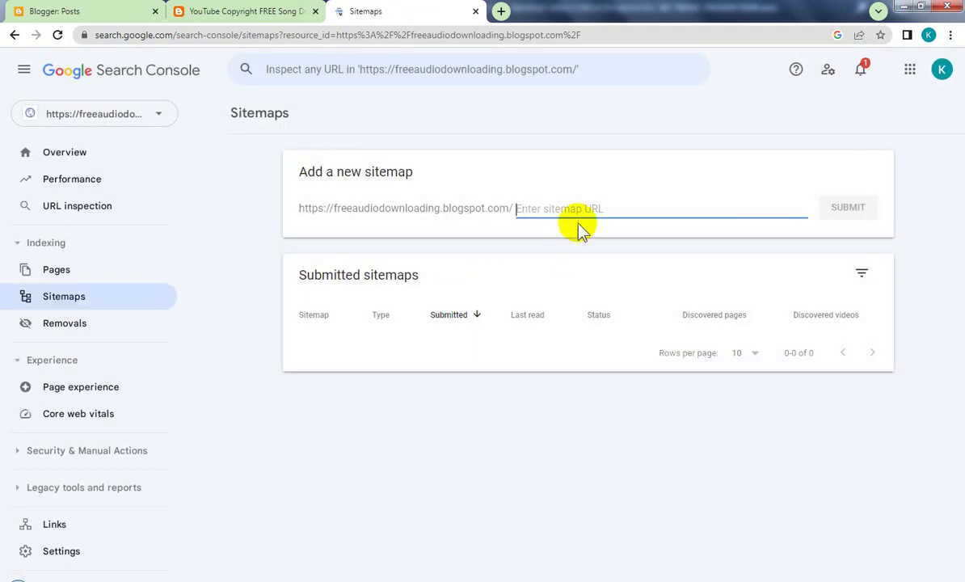
click(898, 539)
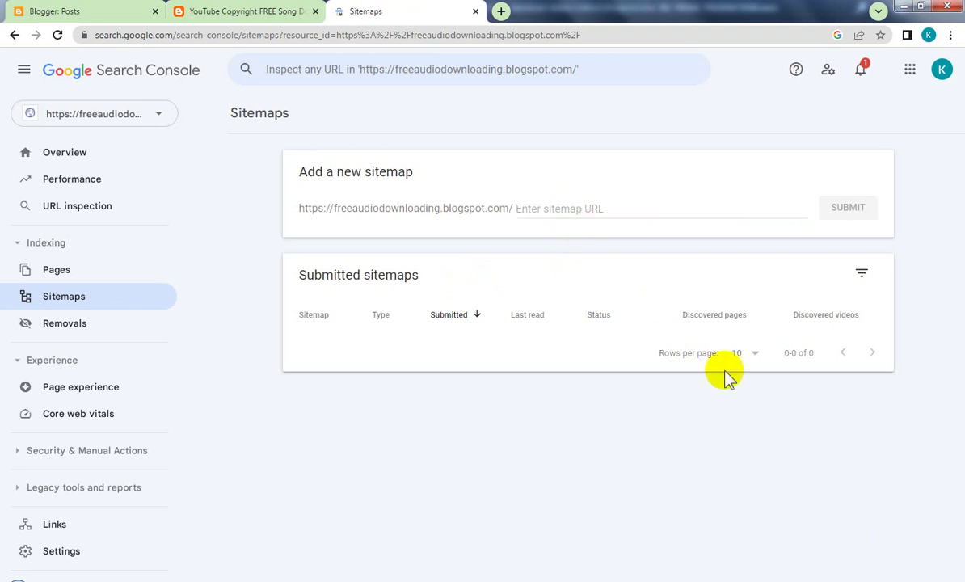
click(538, 212)
text(/sitemap.xml)
click(849, 217)
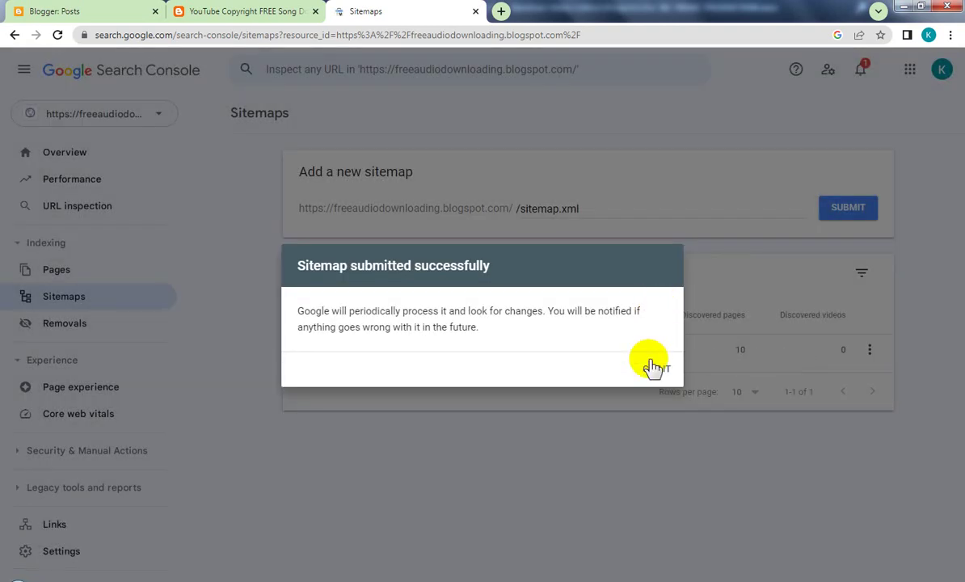
click(653, 367)
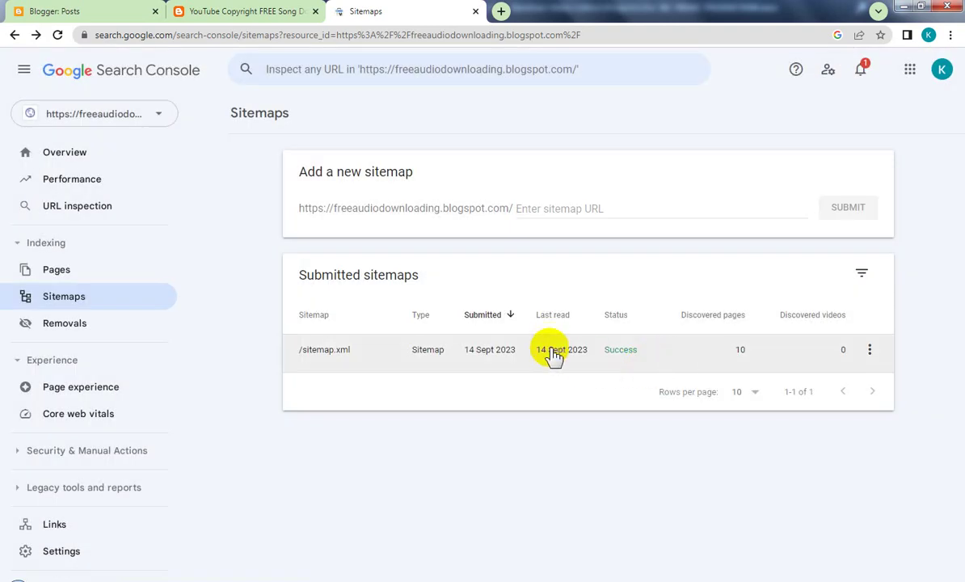
- Copy /sitemap-pages.xml from the WordPad document sitemap ex.rtf and submit it as a new sitemap in Search Console
mouse_move(207, 581)
click(207, 518)
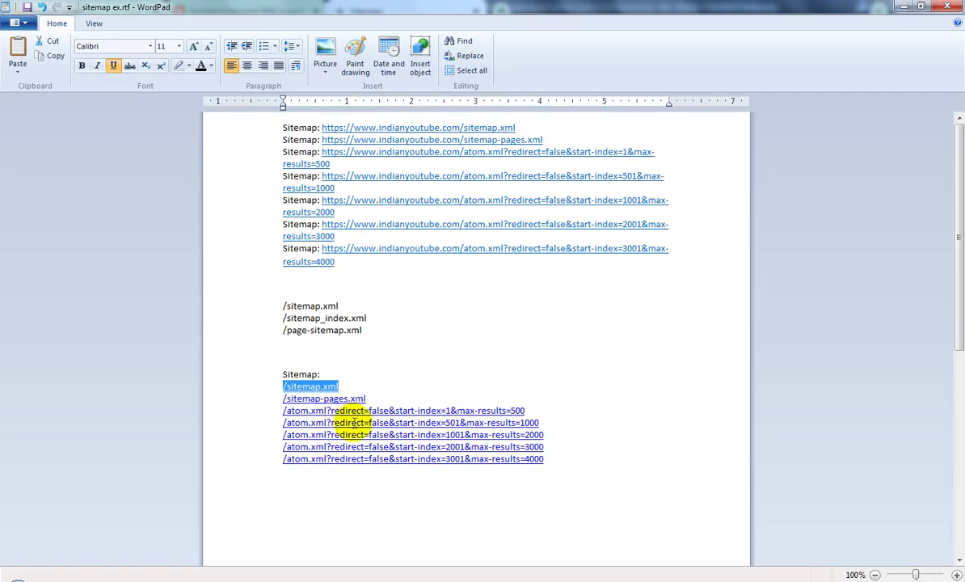
drag(367, 398, 255, 402)
key(ctrl+c)
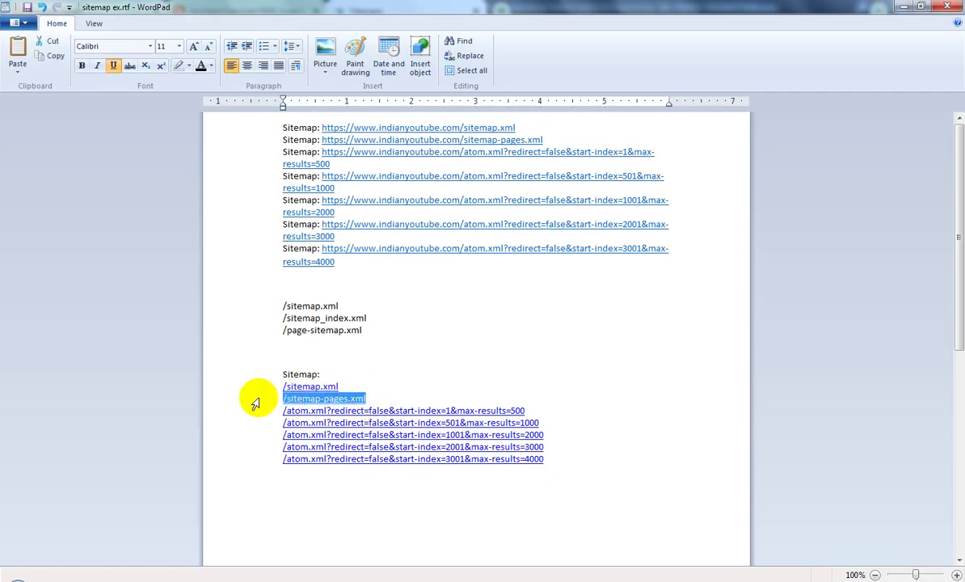
click(903, 7)
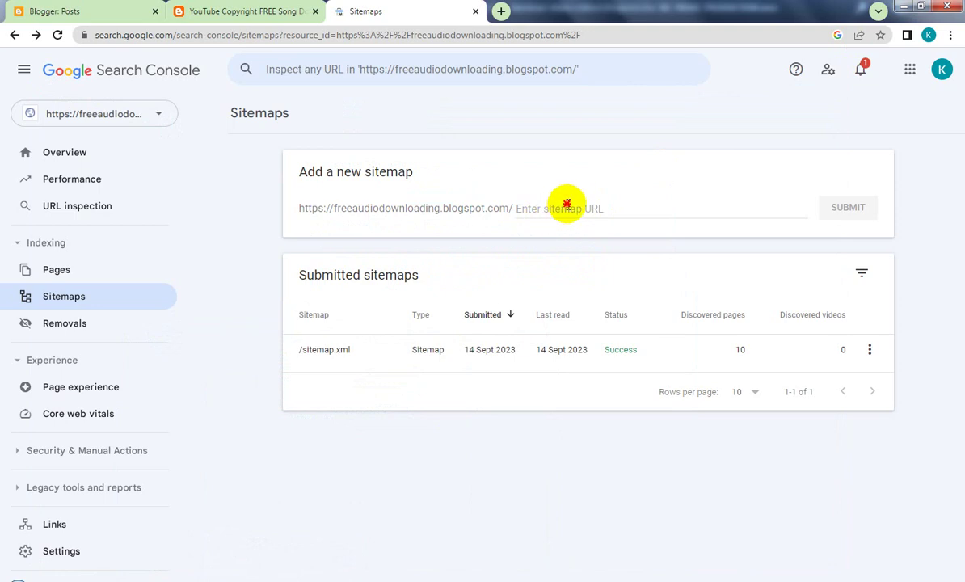
click(567, 204)
key(ctrl+v)
click(848, 207)
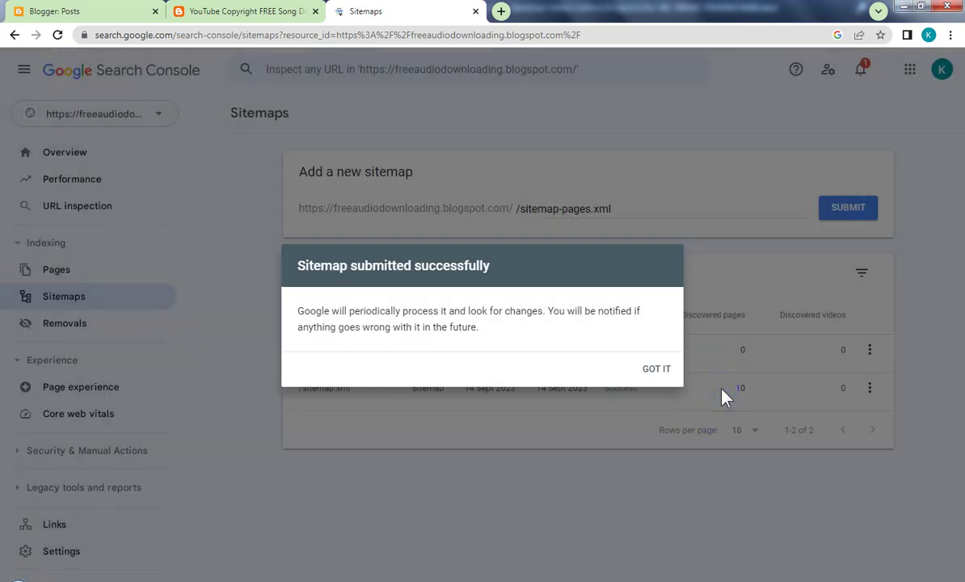
click(652, 369)
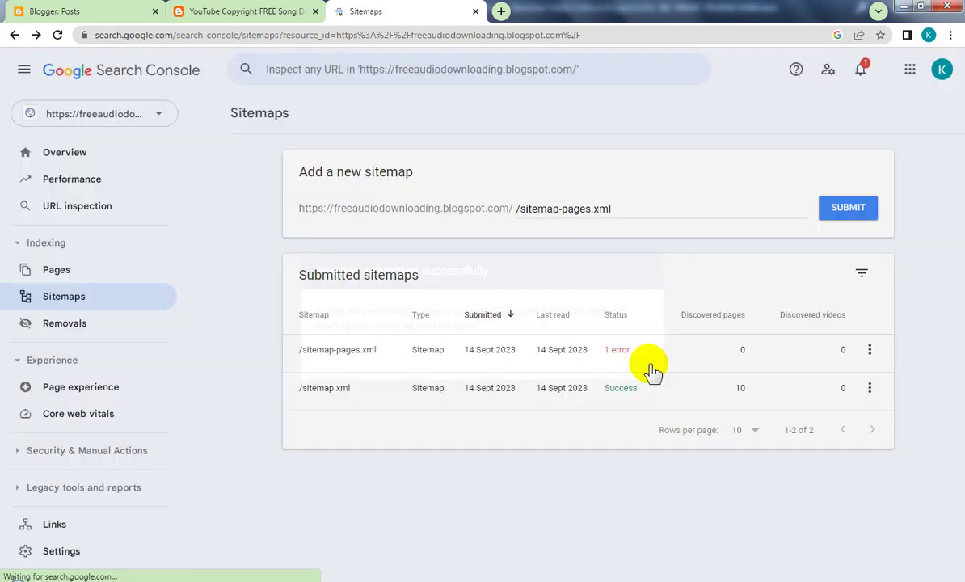
- Copy /atom.xml?redirect=false&start-index=1&max-results=500 from the WordPad document and submit it as another sitemap in Search Console
key(alt+Tab)
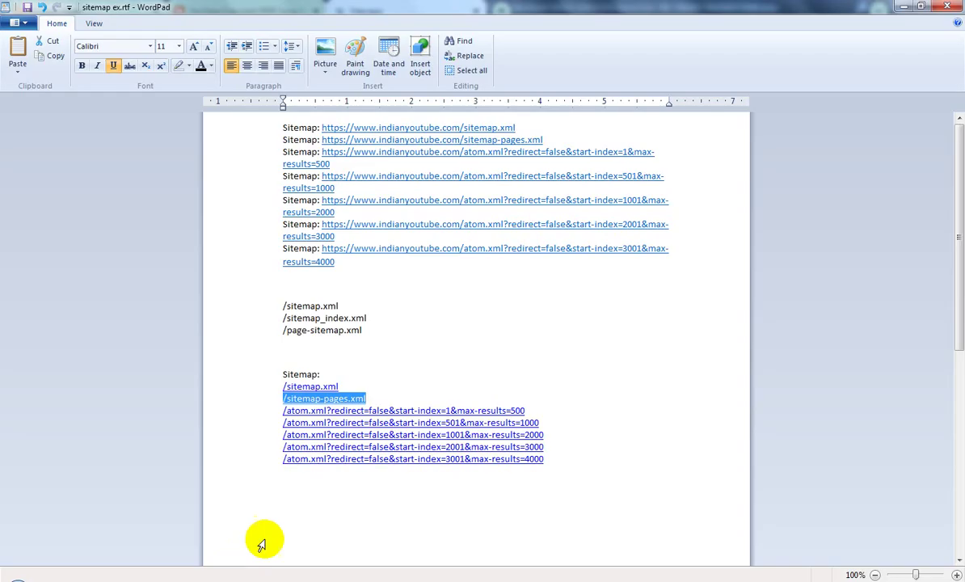
drag(534, 411, 200, 414)
key(ctrl+c)
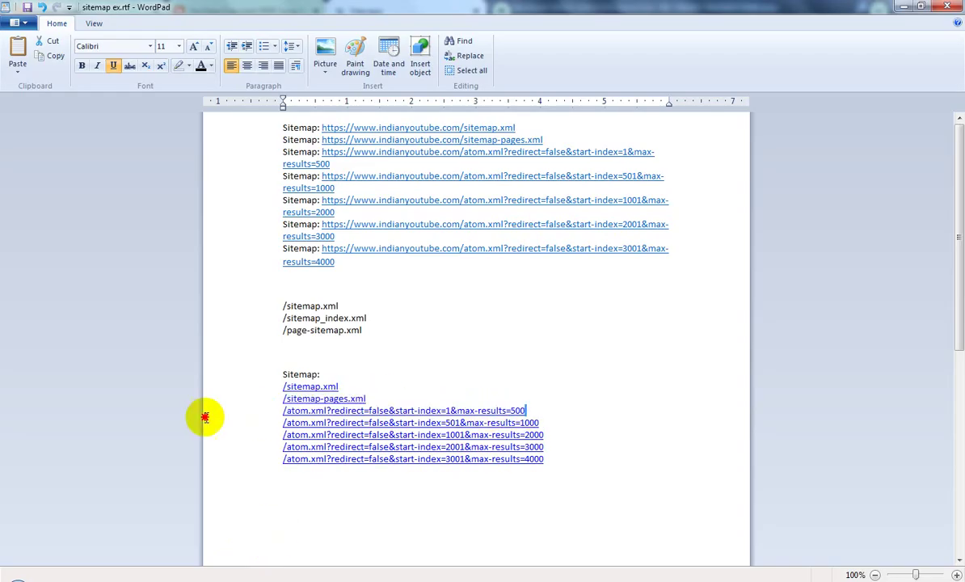
click(903, 7)
click(579, 209)
key(ctrl+v)
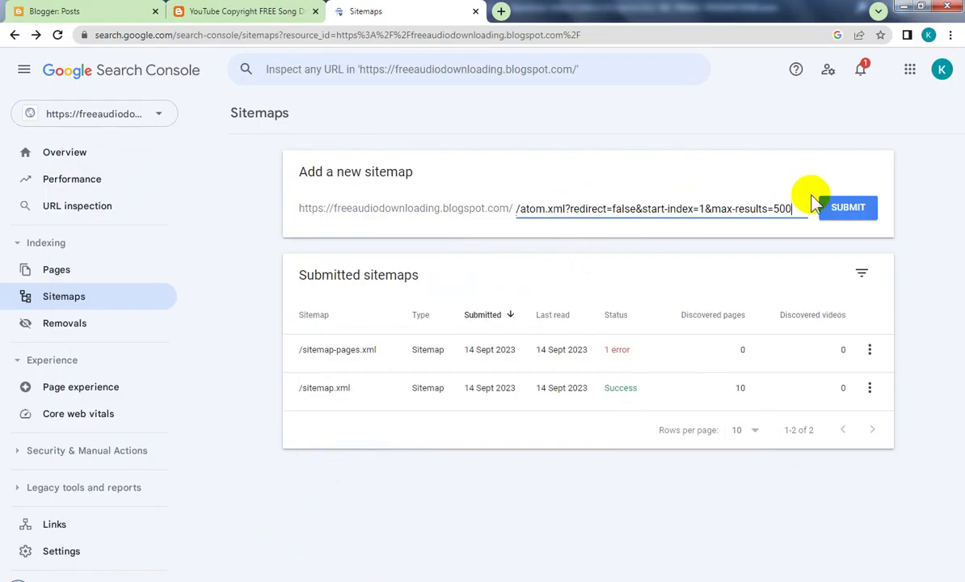
click(846, 208)
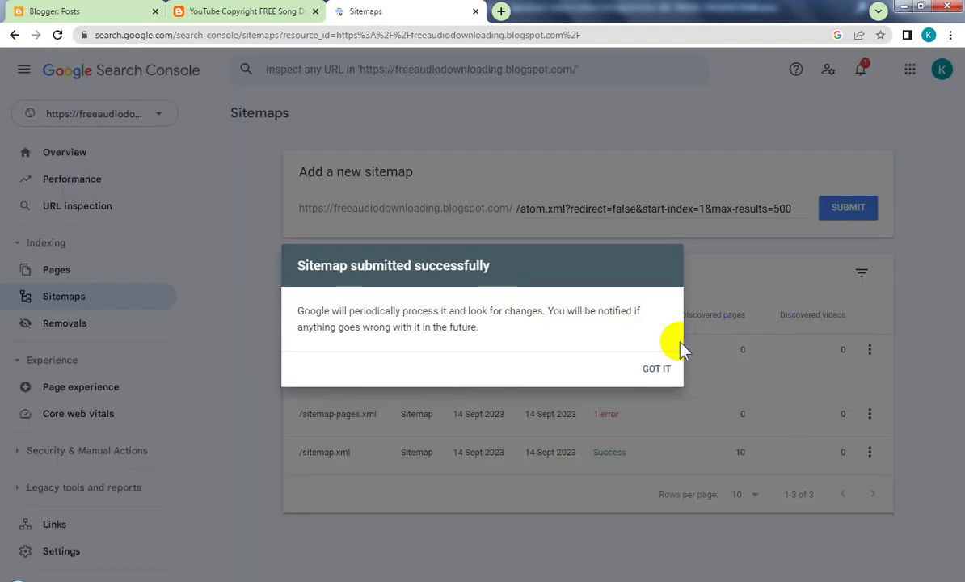
click(664, 369)
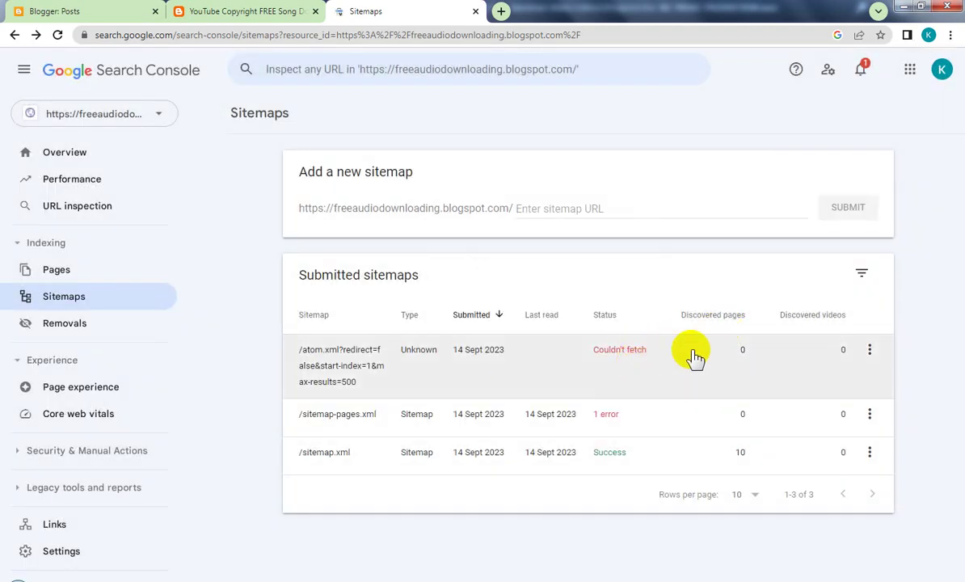
- Glance at the WordPad sitemap list, and review the property's Overview, Sitemaps and Page indexing reports in Search Console
key(alt+Tab)
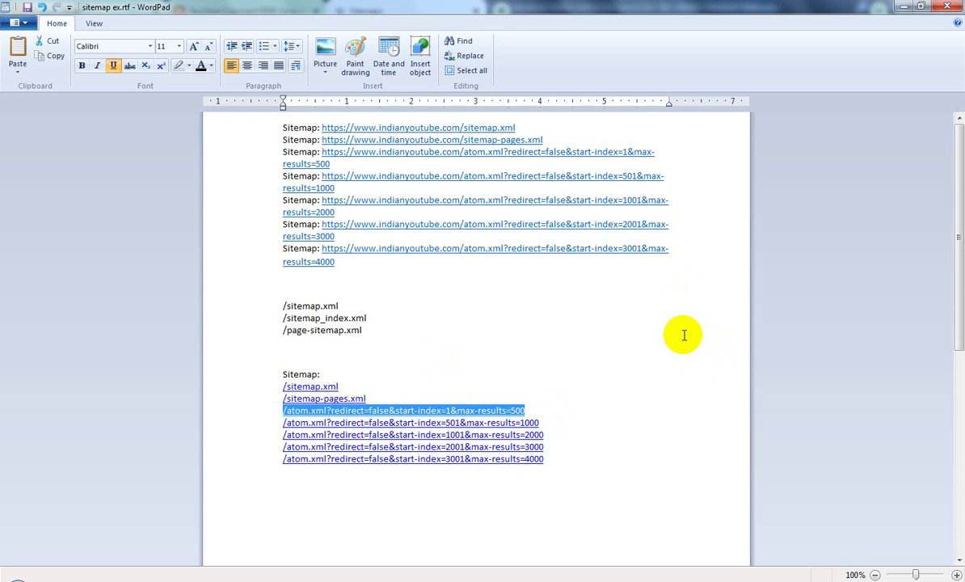
click(903, 7)
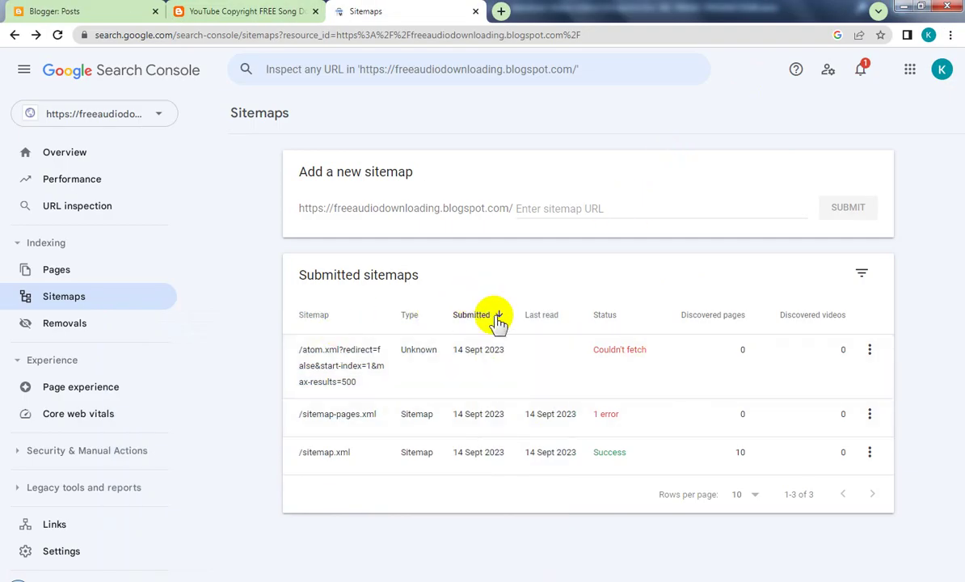
click(83, 160)
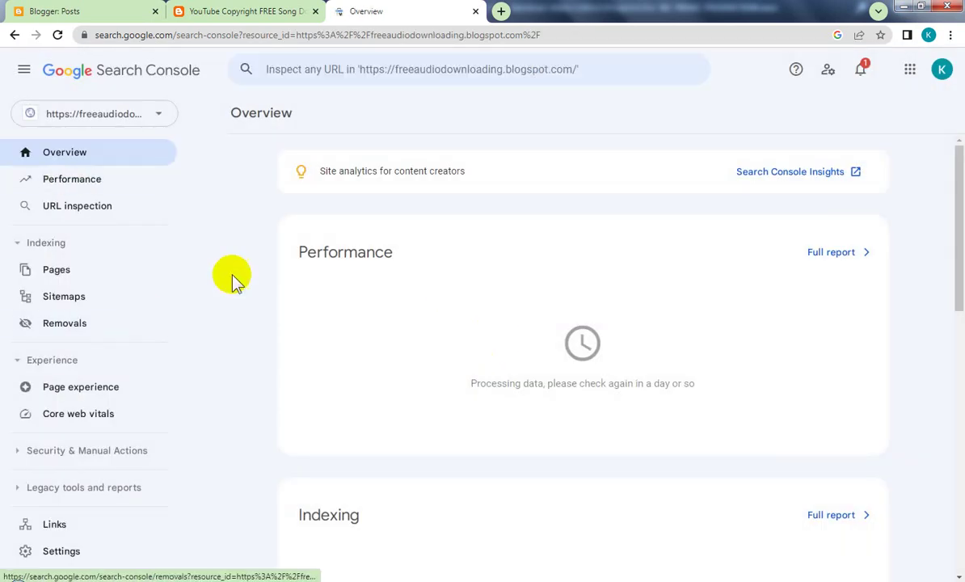
click(79, 298)
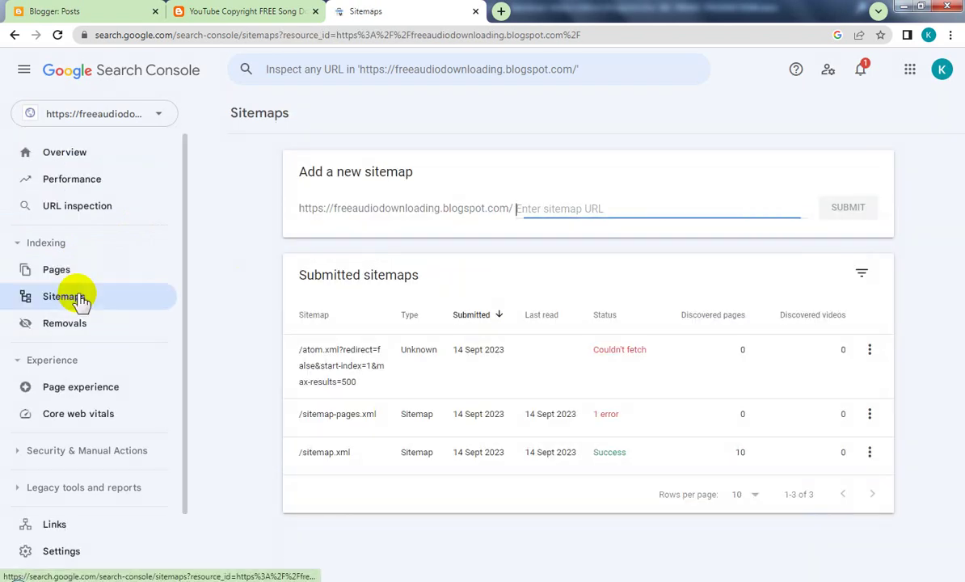
click(80, 273)
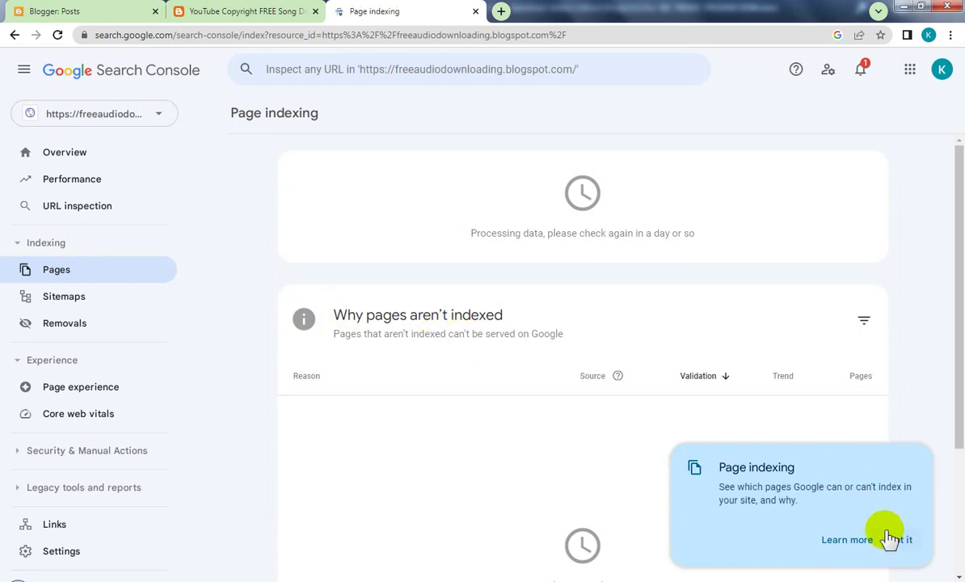
- Dismiss the Page indexing tip and look at the blog's home page address
click(900, 540)
click(243, 11)
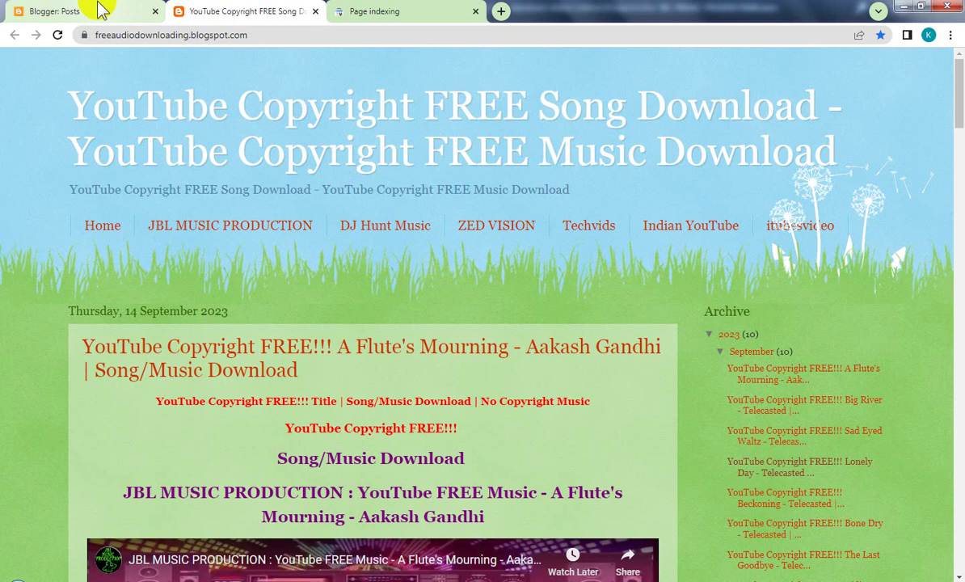
click(287, 35)
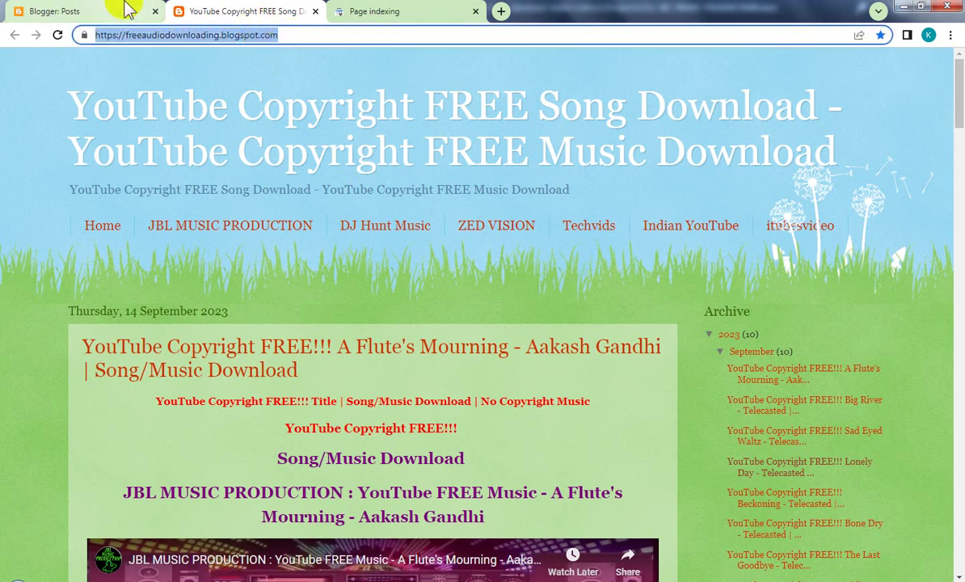
- In Blogger's post list, enable multi-post management, select the "Song/Music Download : A Sitar Story" post and copy its link address
click(93, 11)
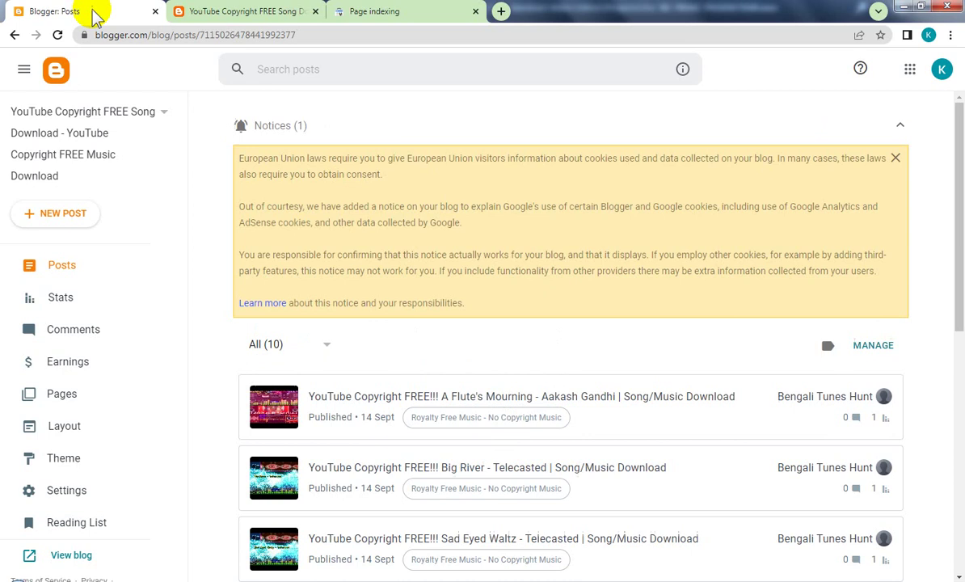
click(872, 346)
scroll(736, 363, down, 6)
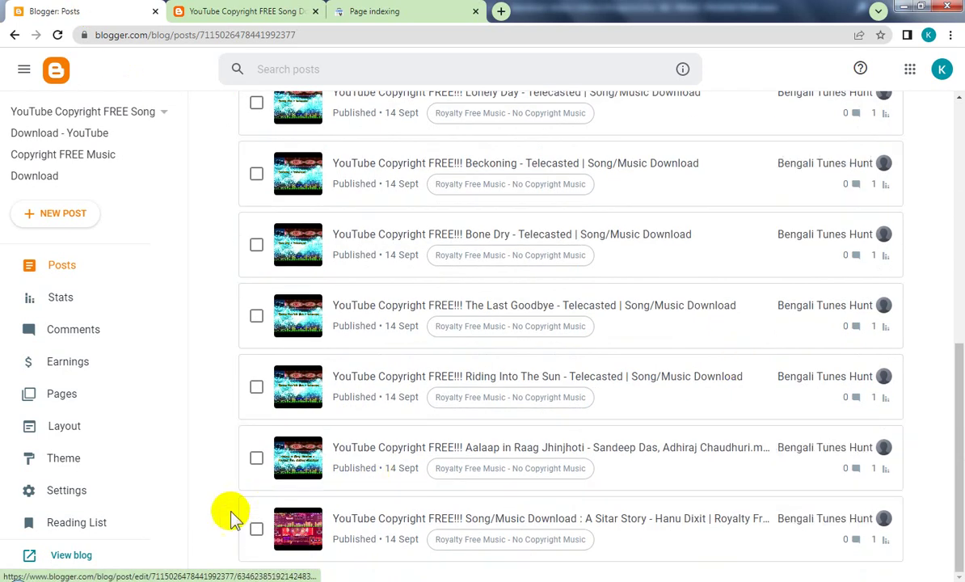
click(256, 529)
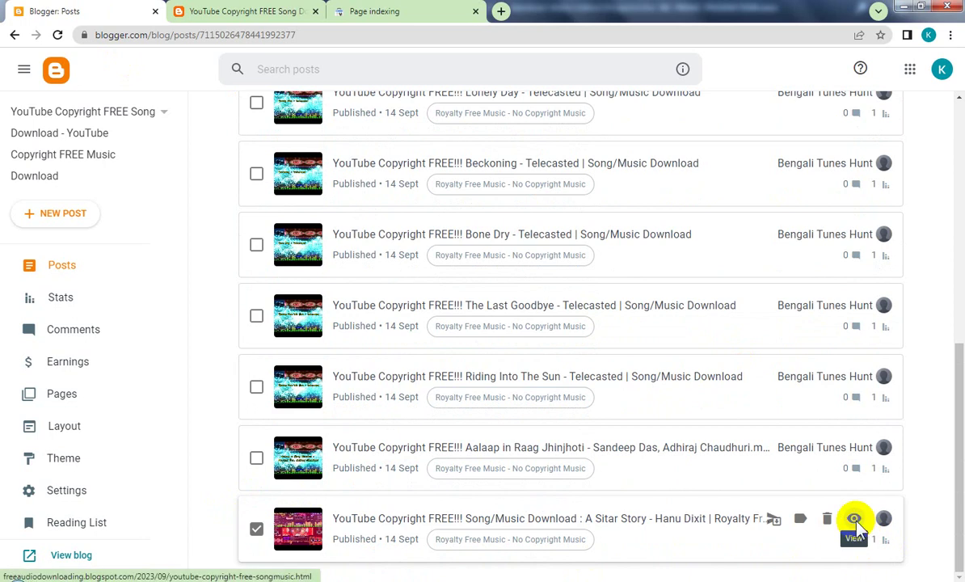
right_click(854, 518)
click(809, 487)
- Inspect the copied youtube-copyright-free-songmusic.html URL in Search Console, request its indexing and dismiss the confirmation
click(247, 12)
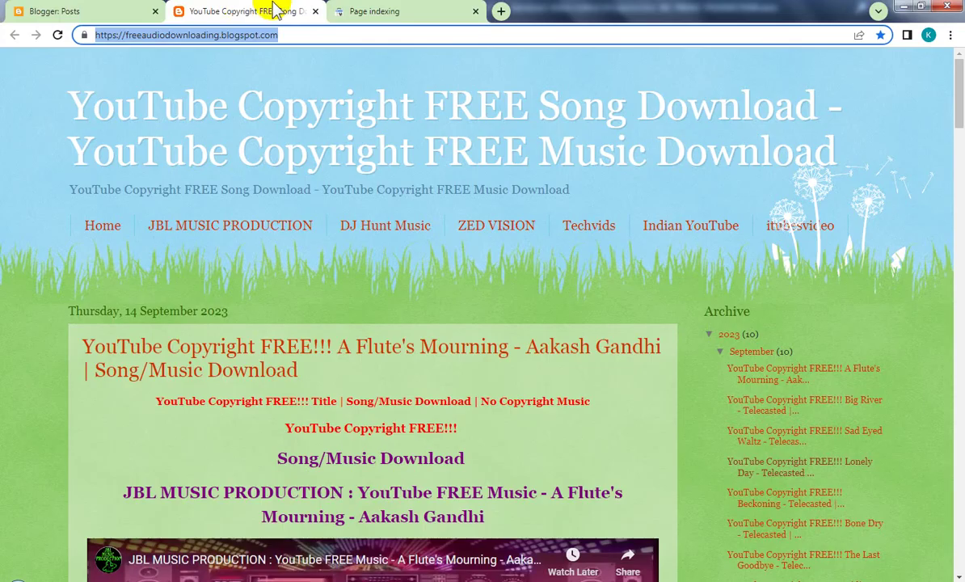
click(373, 12)
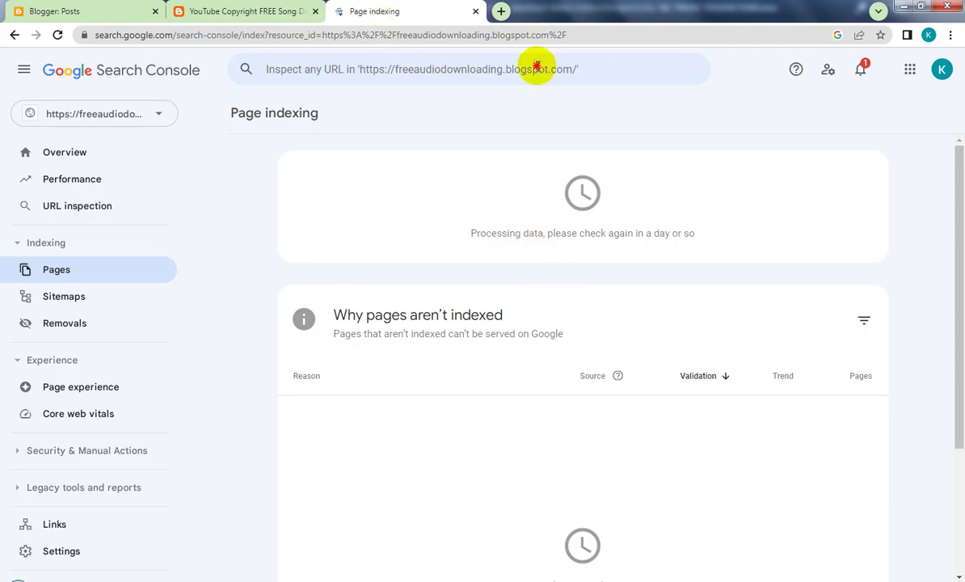
click(538, 68)
key(ctrl+v)
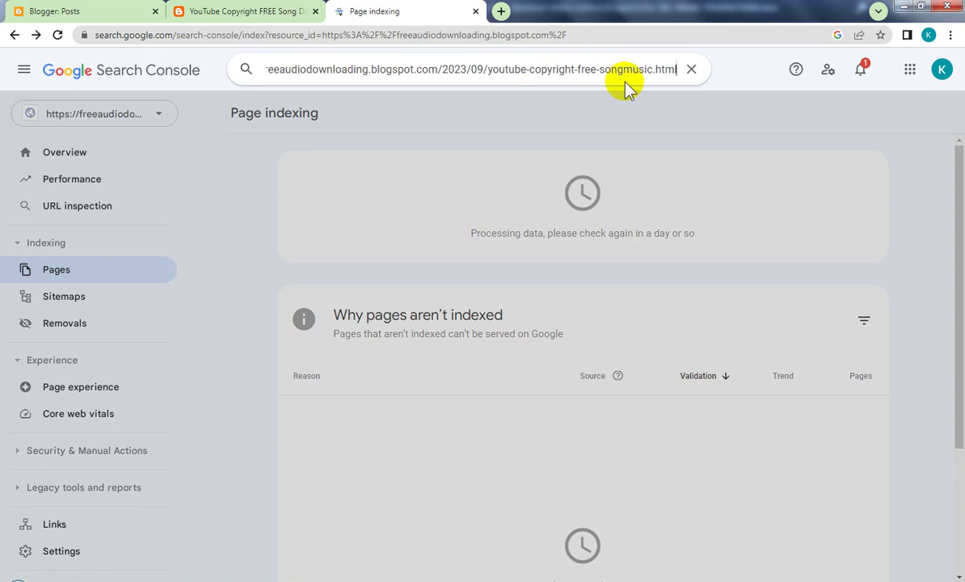
key(Return)
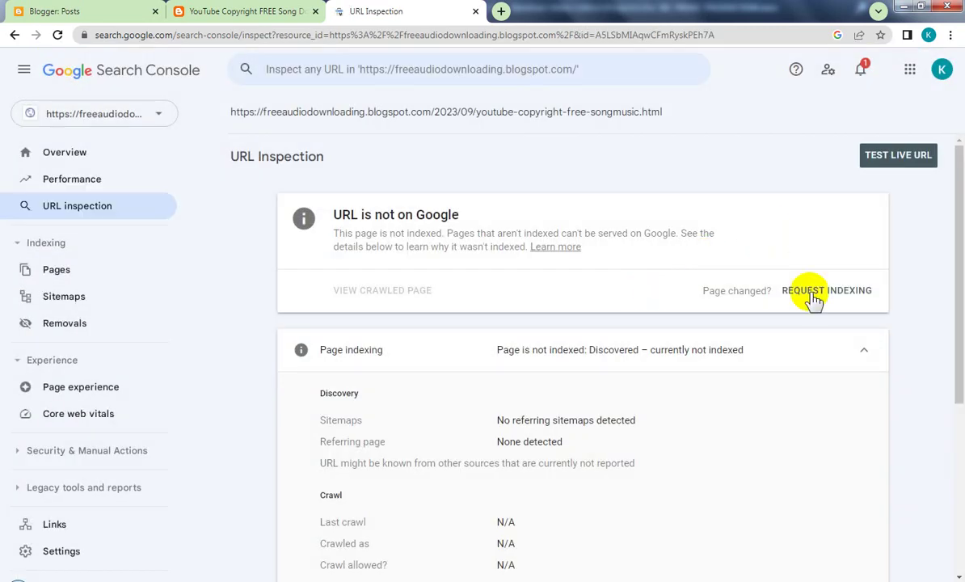
click(900, 540)
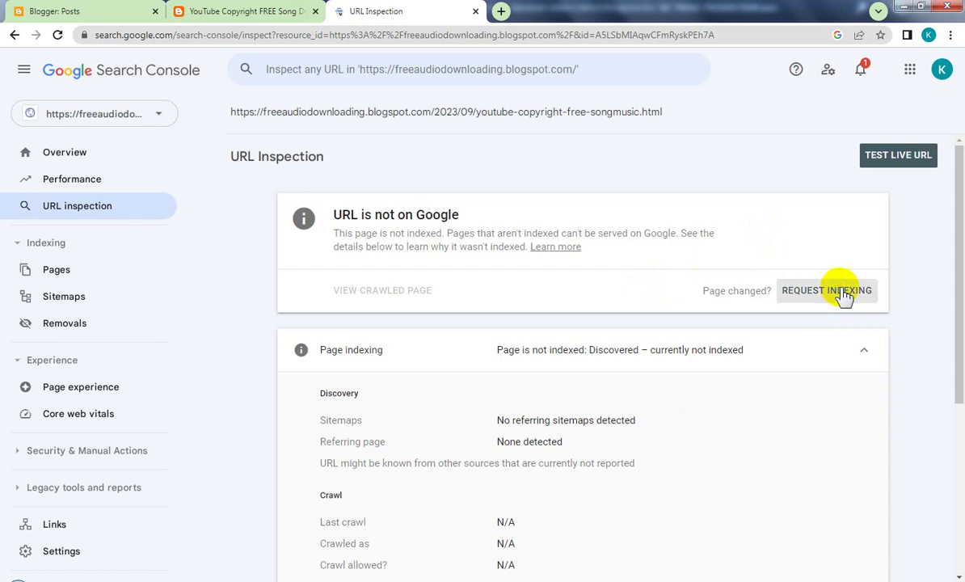
click(844, 295)
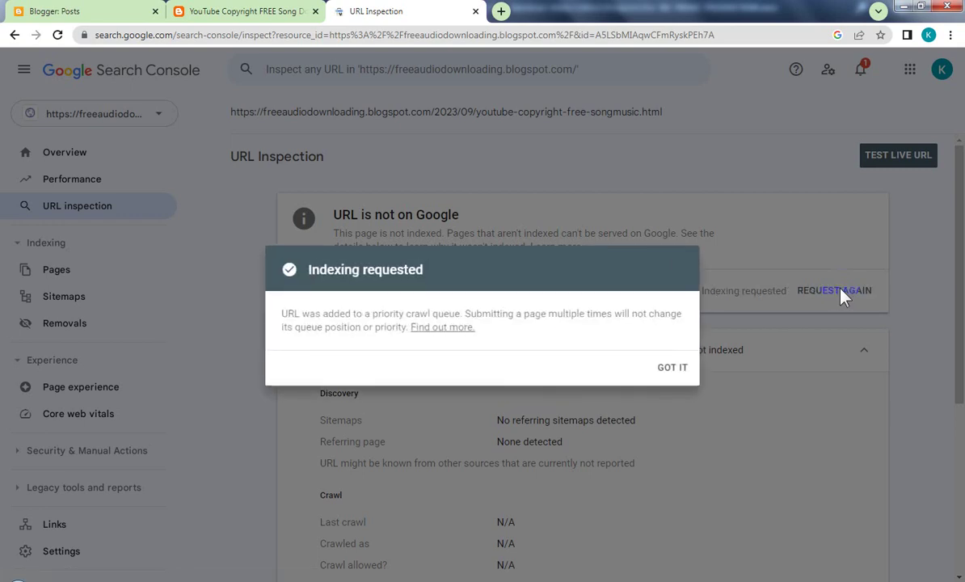
click(675, 367)
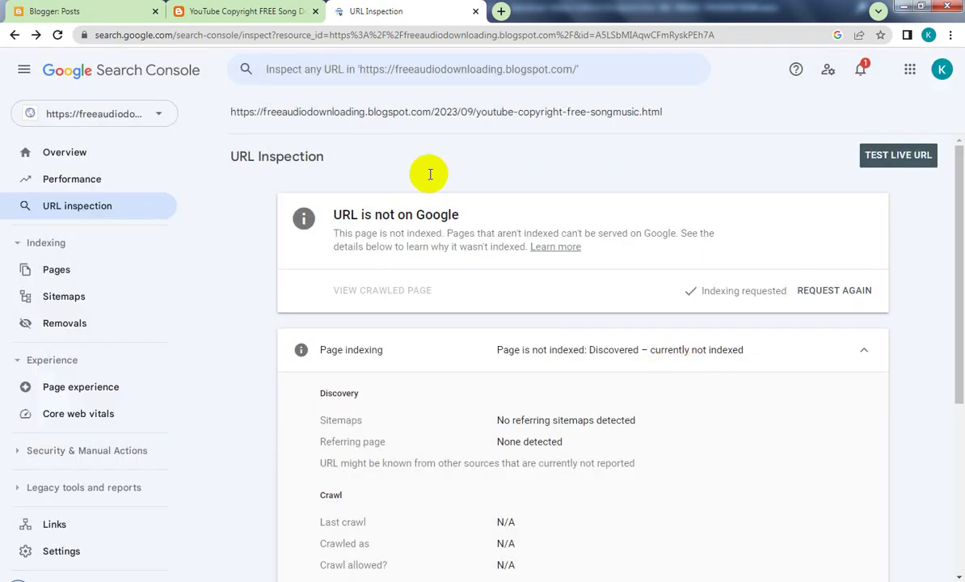
- Move the Blogger tab beside Search Console, select the "Aalaap in Raag Jhinjhoti" post and copy its link address
click(216, 11)
drag(97, 11, 198, 11)
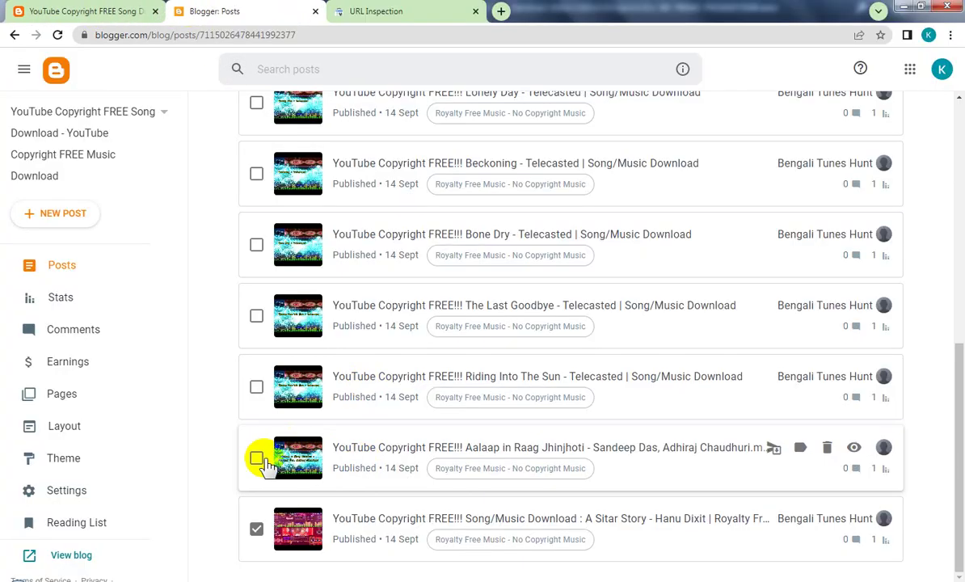
click(256, 458)
right_click(854, 448)
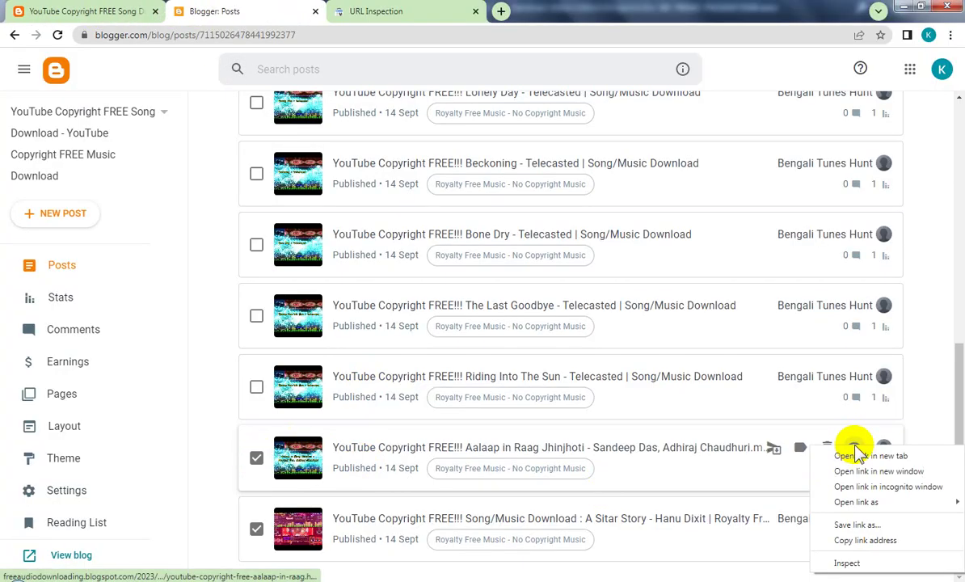
click(865, 540)
- Request indexing again for youtube-copyright-free-songmusic.html in Search Console and dismiss the confirmation
click(408, 11)
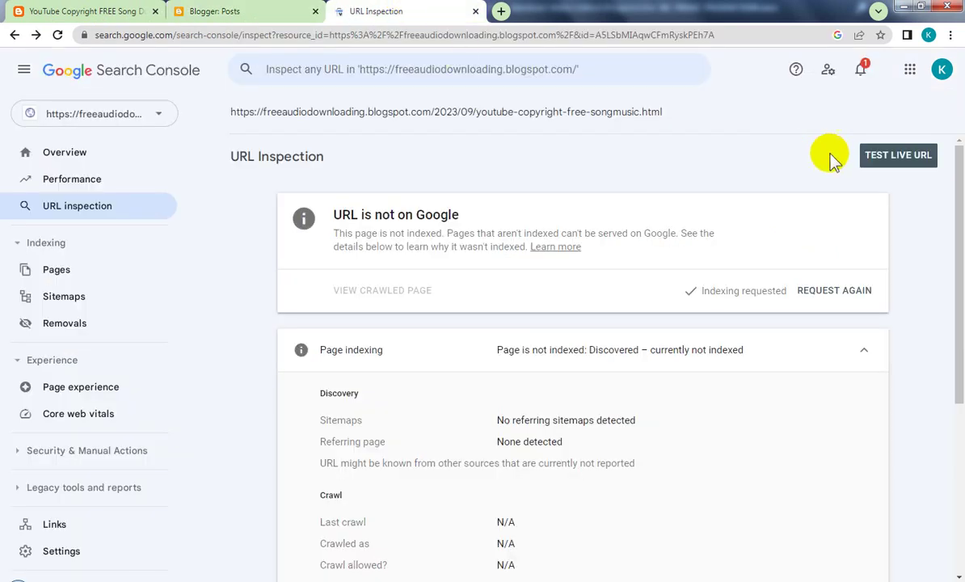
click(833, 292)
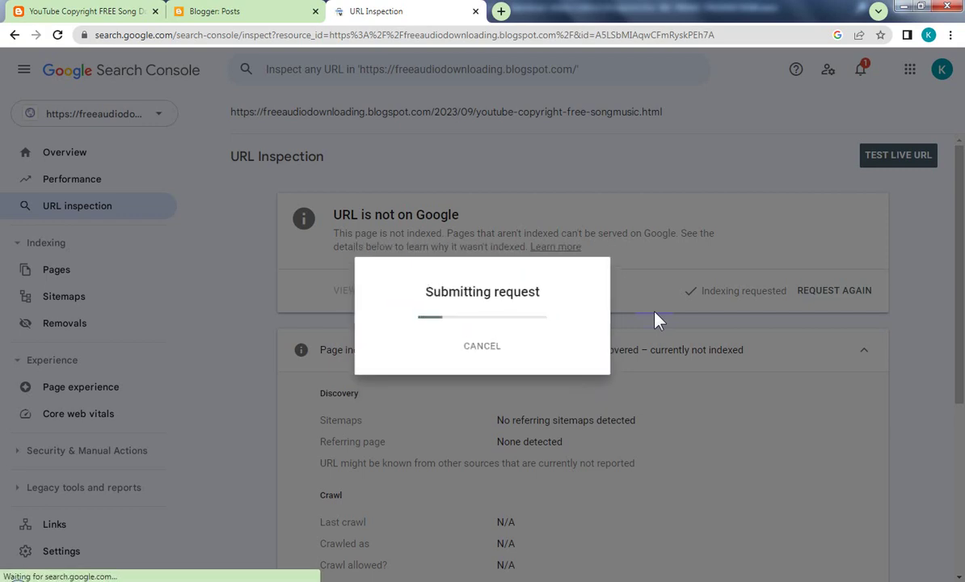
click(672, 368)
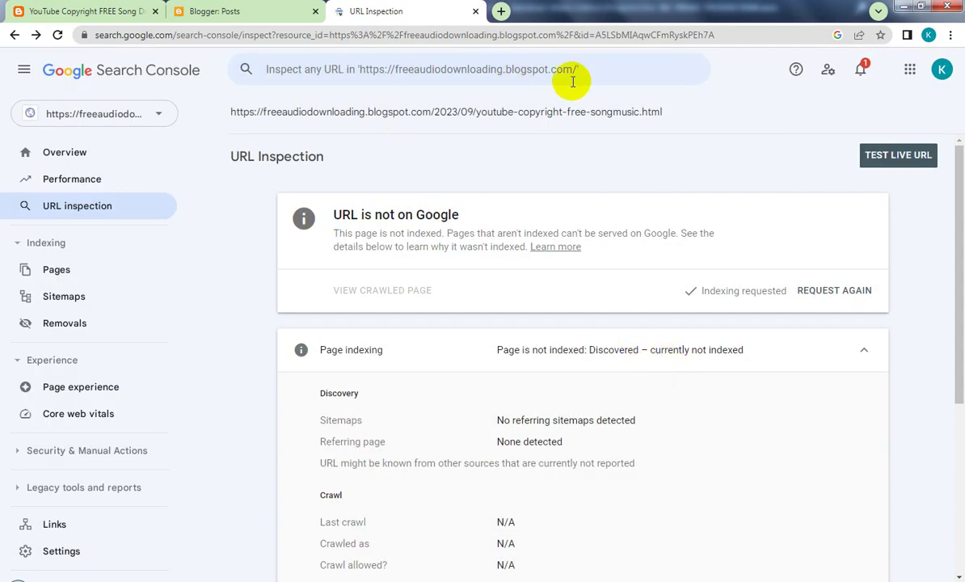
- Return to Blogger's post list and copy the link address of the "Aalaap in Raag Jhinjhoti" post again
click(610, 69)
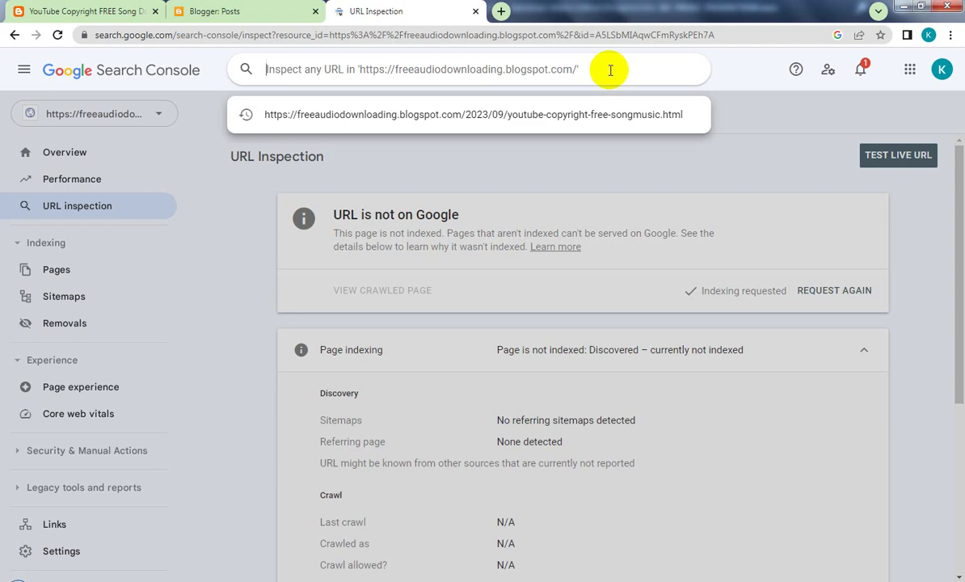
click(239, 10)
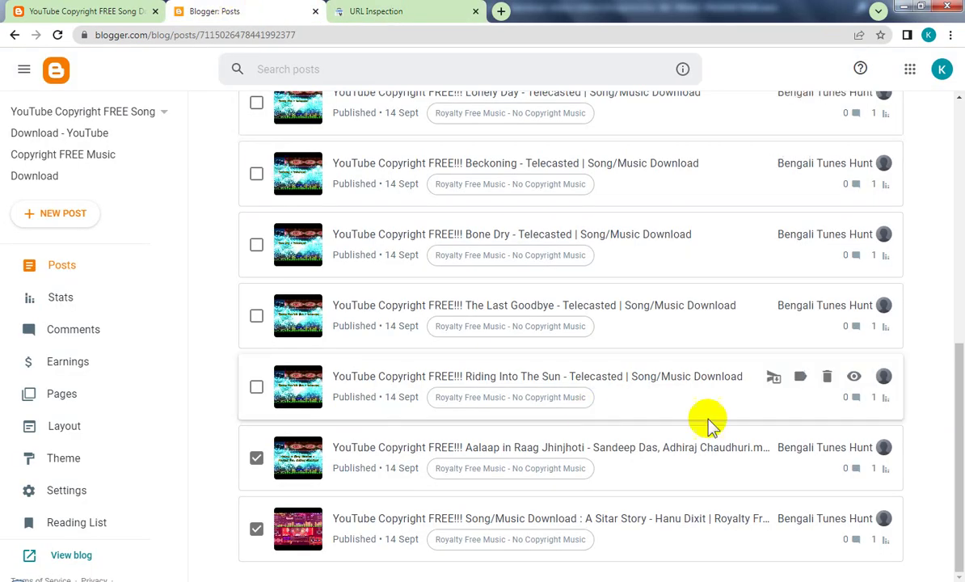
right_click(854, 457)
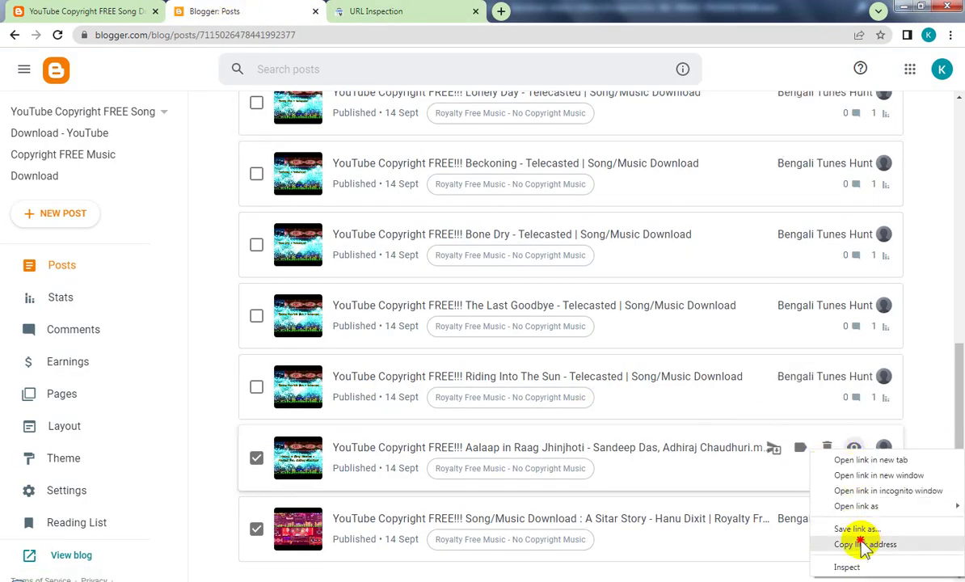
click(862, 544)
- Inspect the youtube-copyright-free-aalaap-in-raag.html URL in Search Console, request its indexing and dismiss the confirmation
click(397, 10)
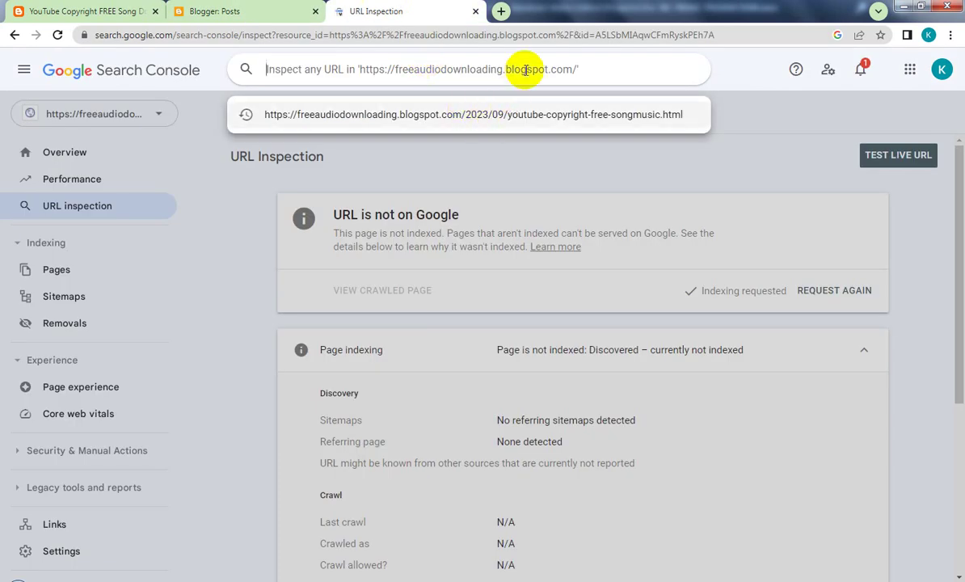
key(ctrl+v)
key(Return)
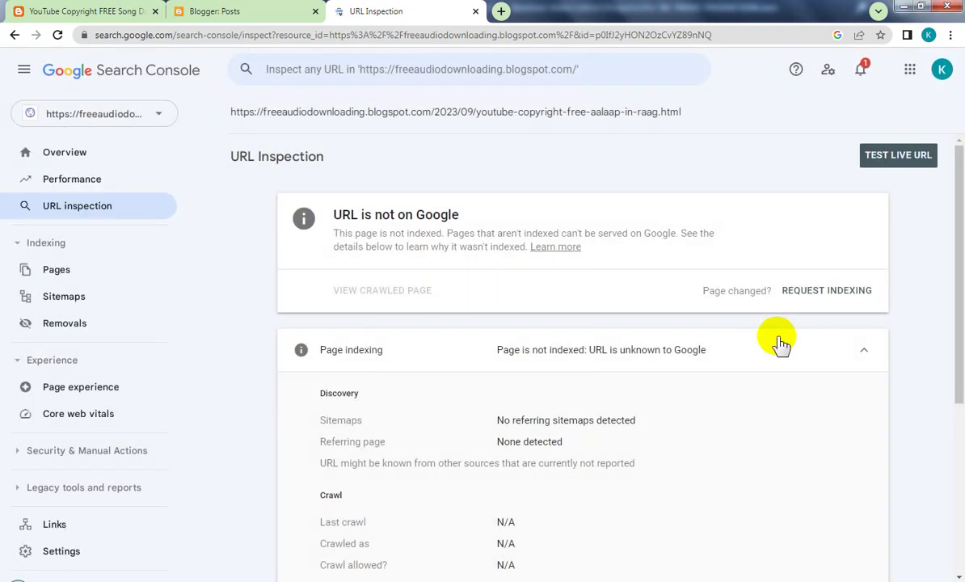
click(847, 296)
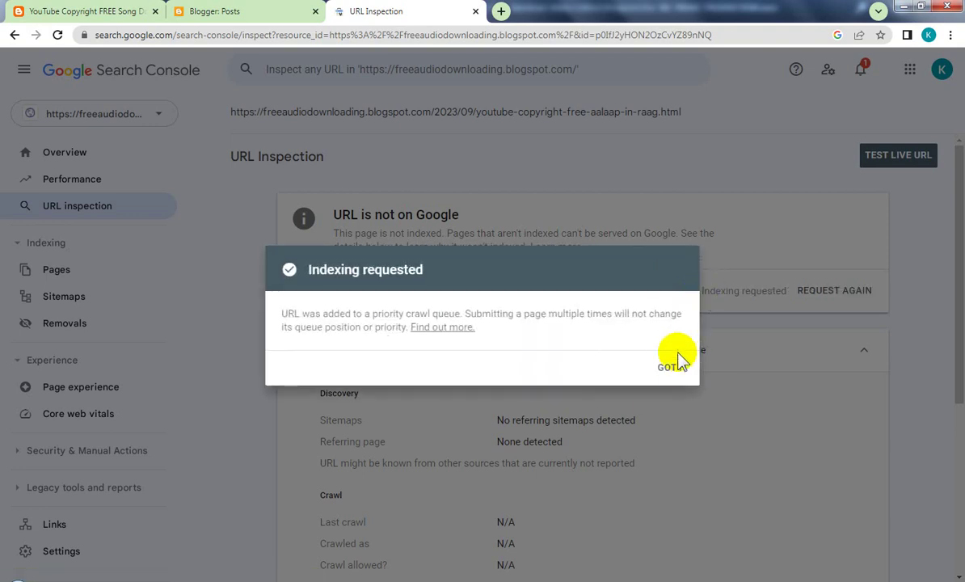
click(675, 367)
- Select the "Riding Into The Sun" post in Blogger and copy its link address
click(249, 12)
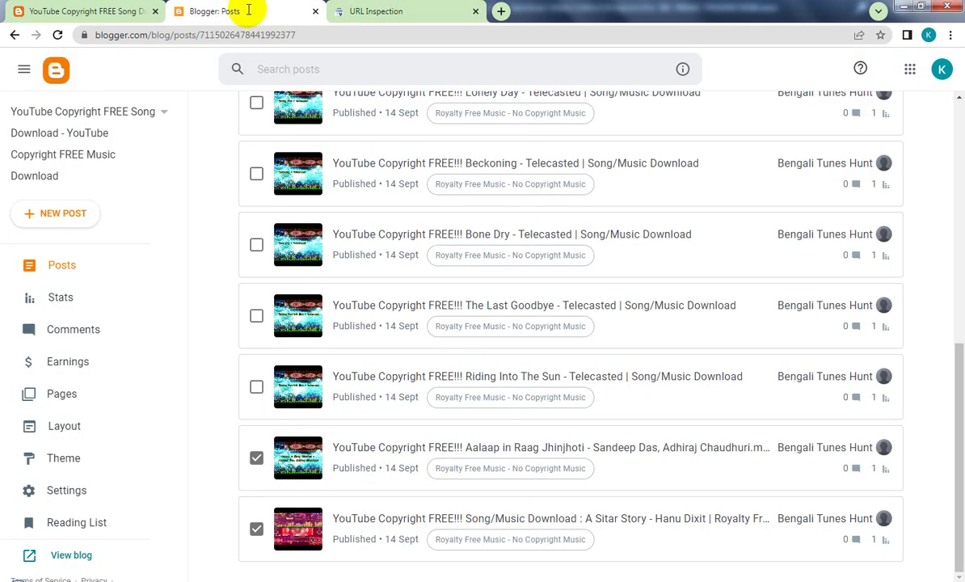
click(257, 388)
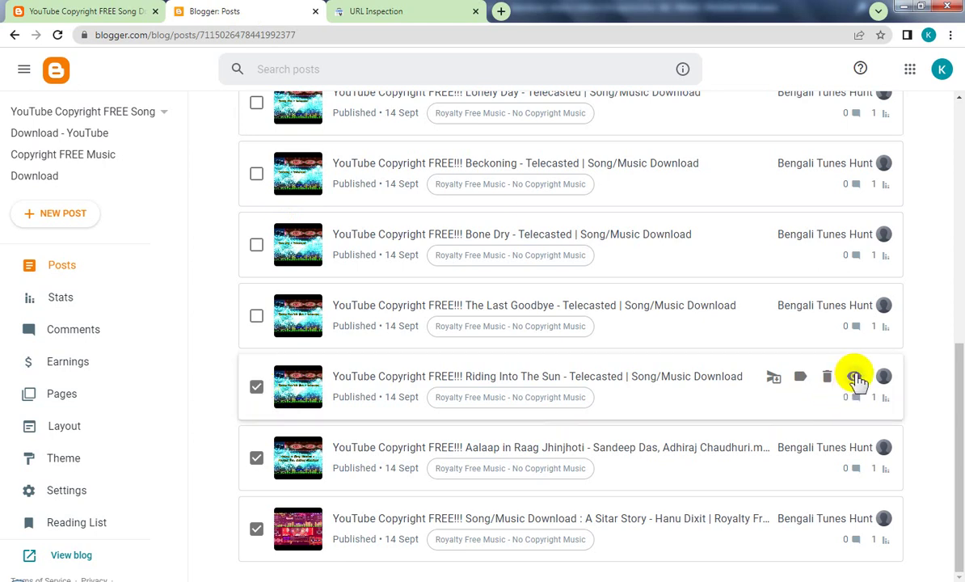
right_click(855, 377)
click(869, 469)
- Inspect the youtube-copyright-free-riding-into-sun.html URL in Search Console, request its indexing and dismiss the confirmation
click(366, 10)
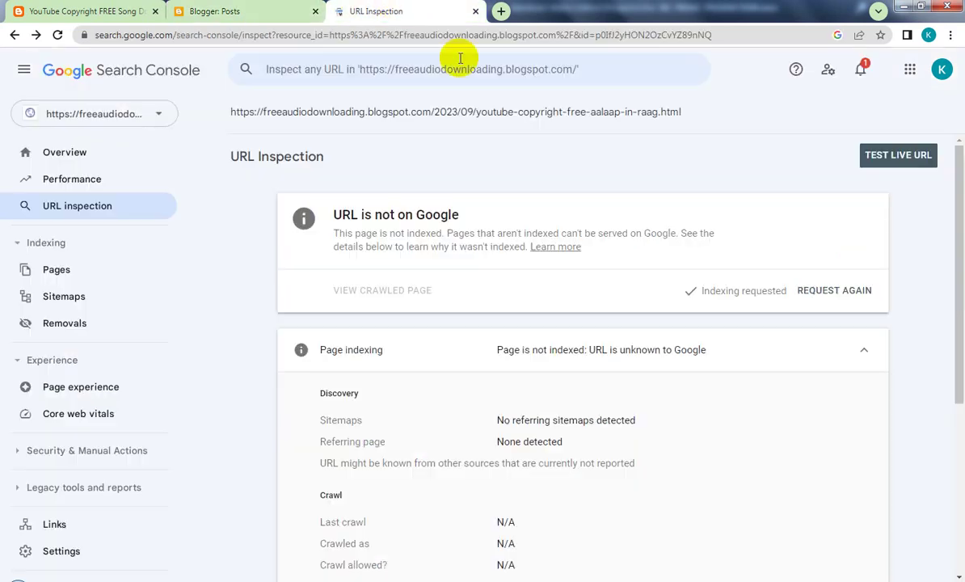
click(535, 70)
key(ctrl+v)
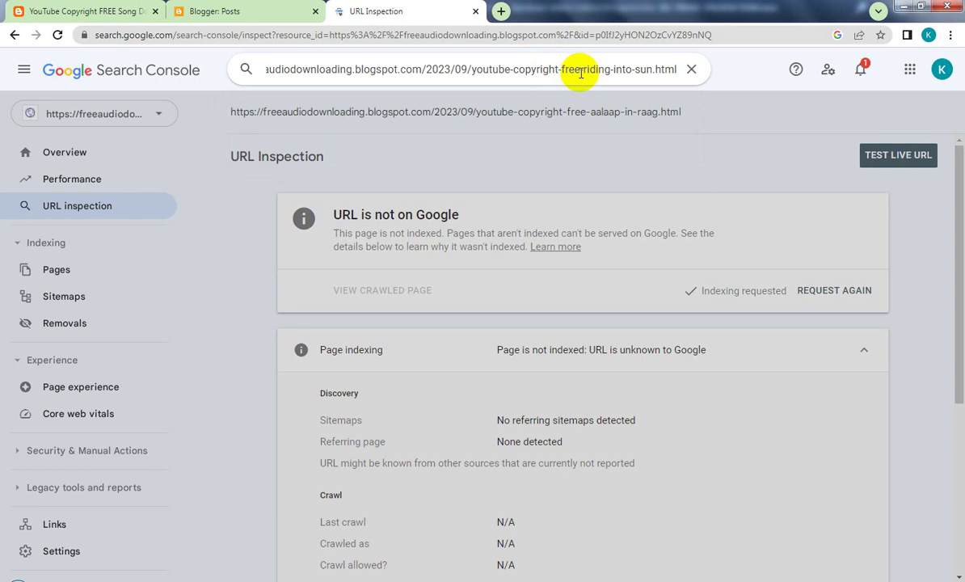
key(Return)
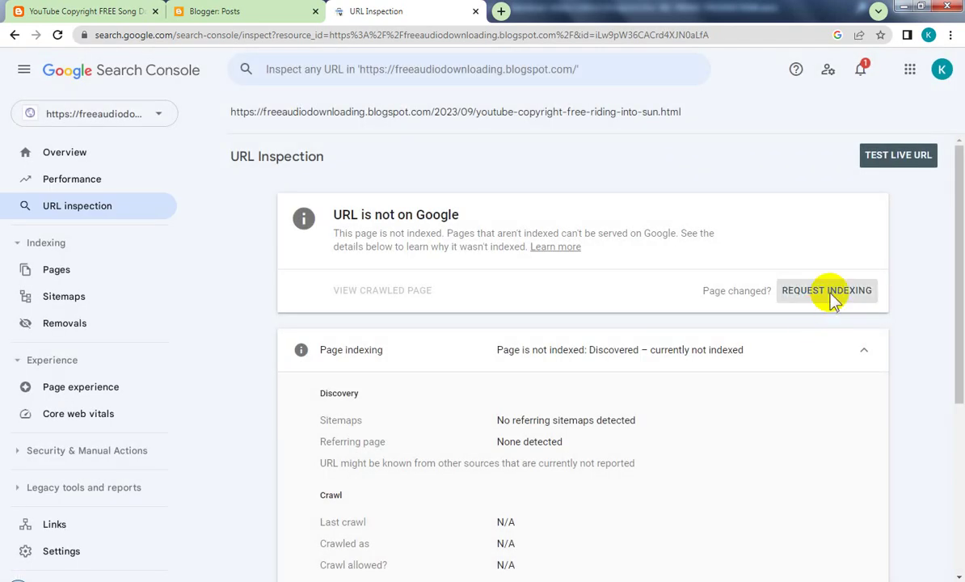
click(833, 295)
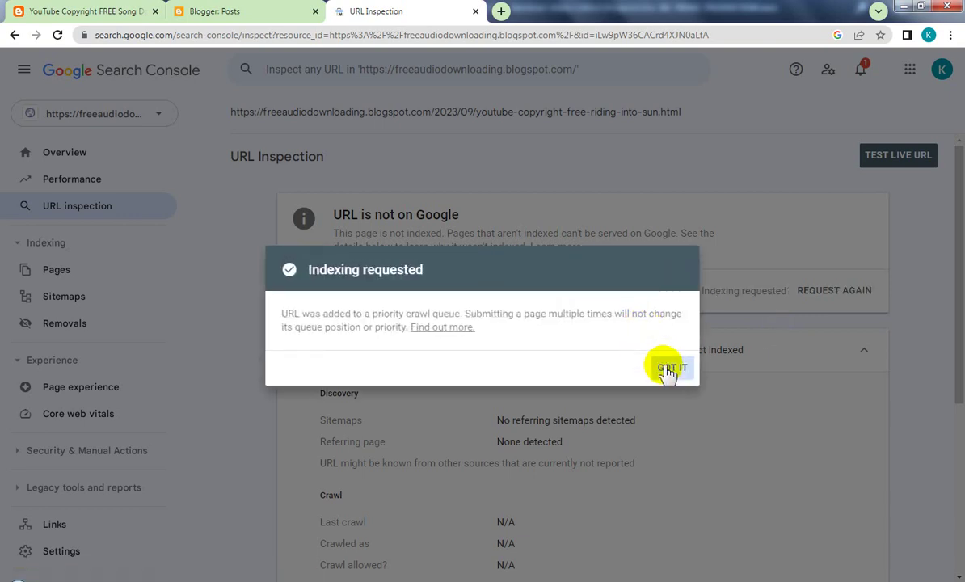
click(671, 367)
- Check the property's Search Console messages, including the getting-started message, and close them
click(861, 70)
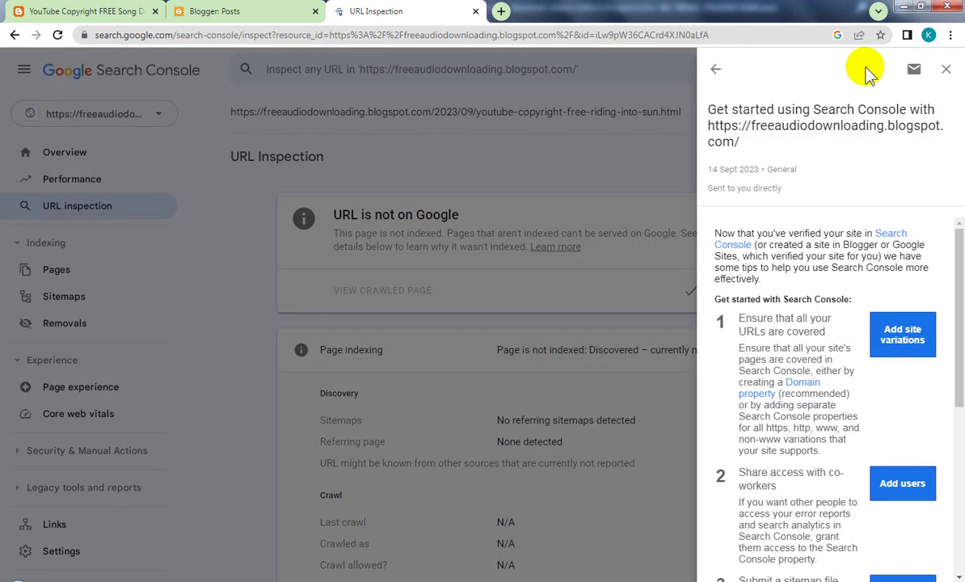
click(715, 69)
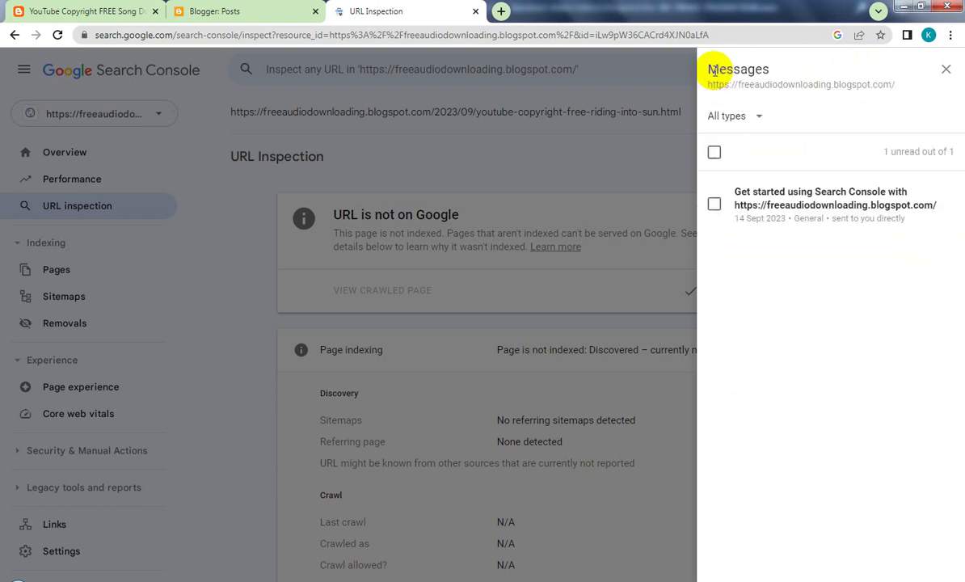
click(945, 69)
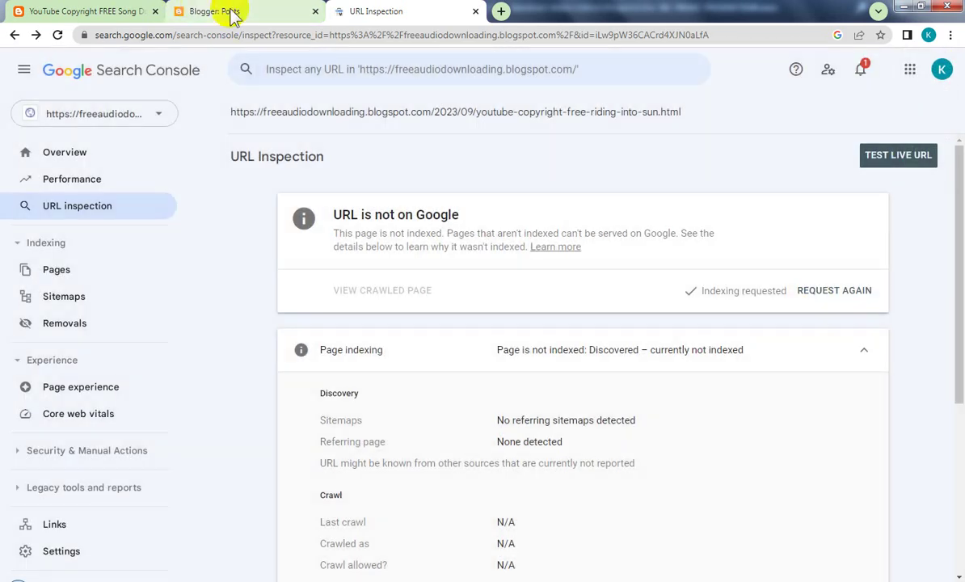
- Select the "The Last Goodbye" post in Blogger and copy its link address
click(251, 13)
click(257, 315)
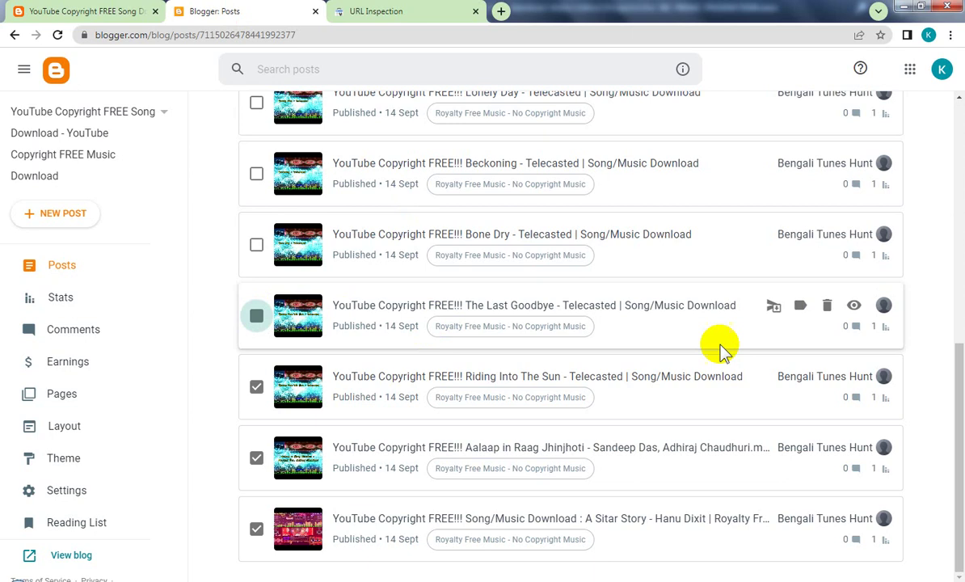
right_click(854, 305)
click(857, 399)
- Inspect the youtube-copyright-free-last-goodbye.html URL in Search Console, request its indexing and dismiss the confirmation
click(383, 10)
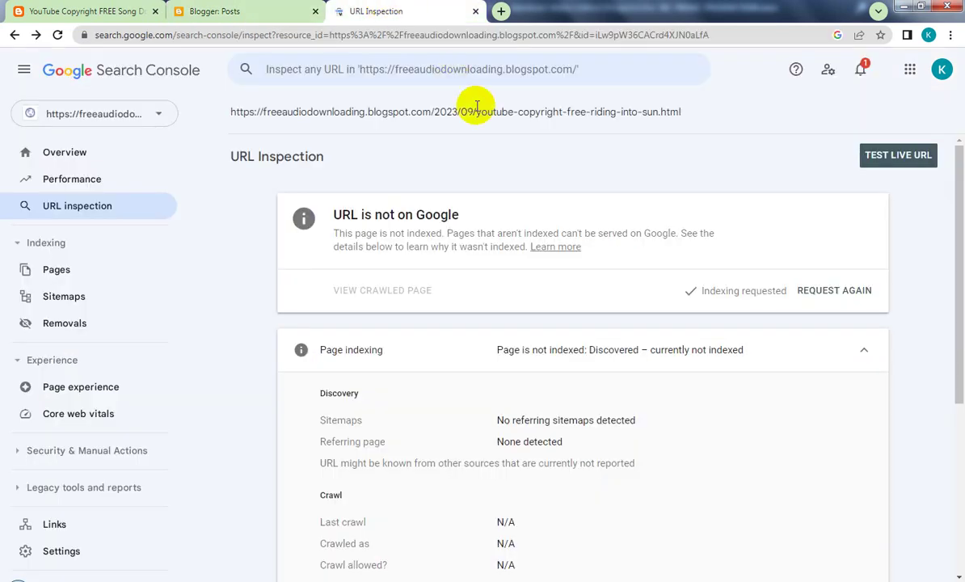
click(501, 68)
key(ctrl+v)
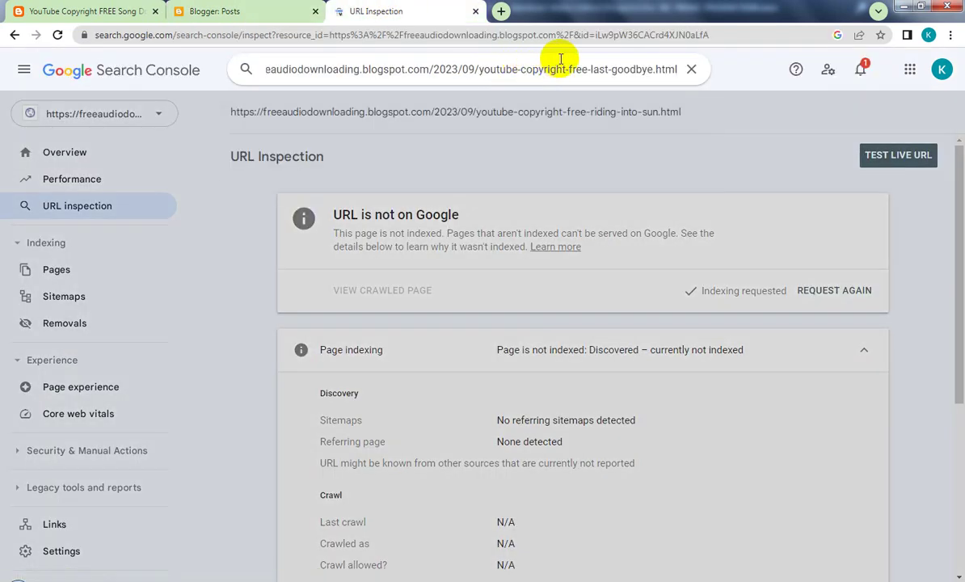
key(Return)
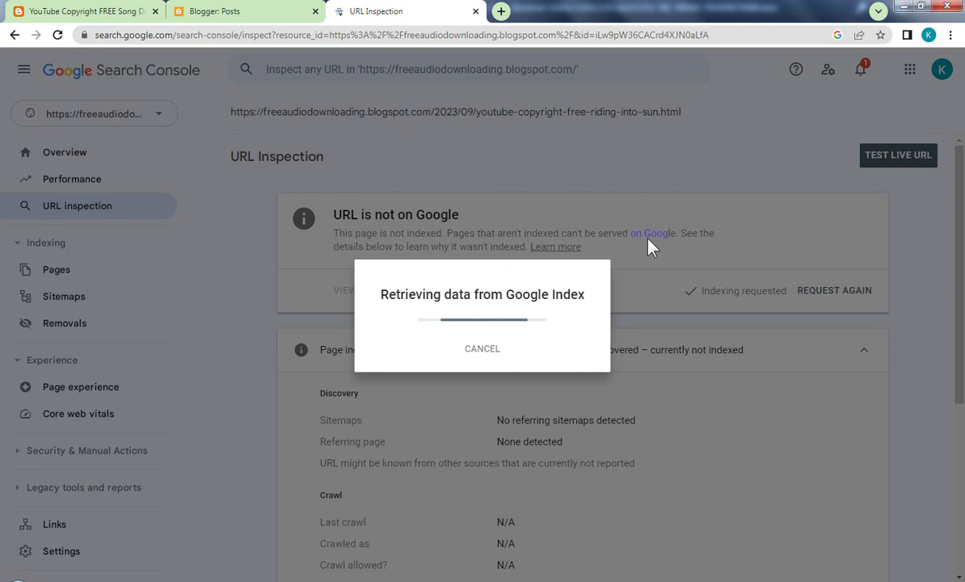
click(855, 164)
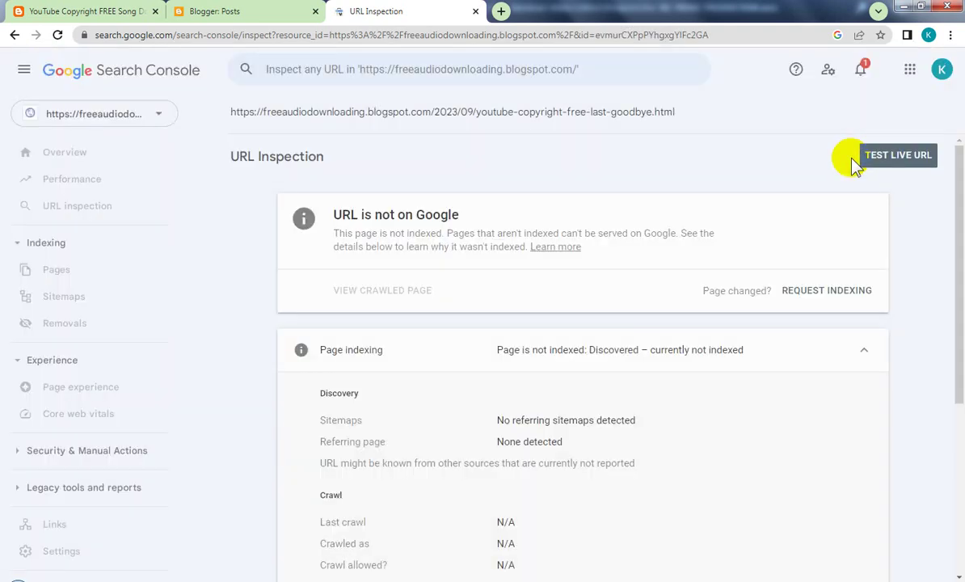
click(846, 295)
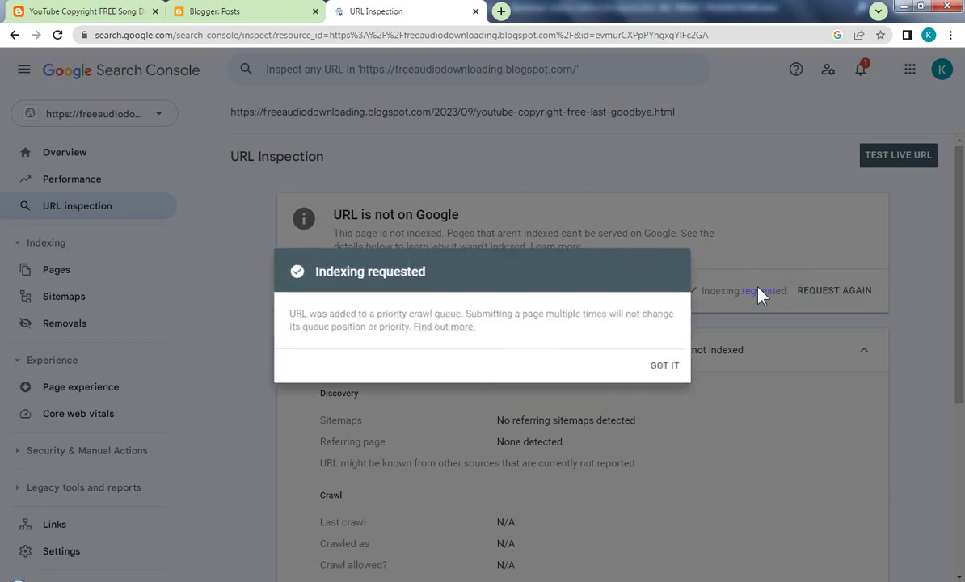
click(671, 364)
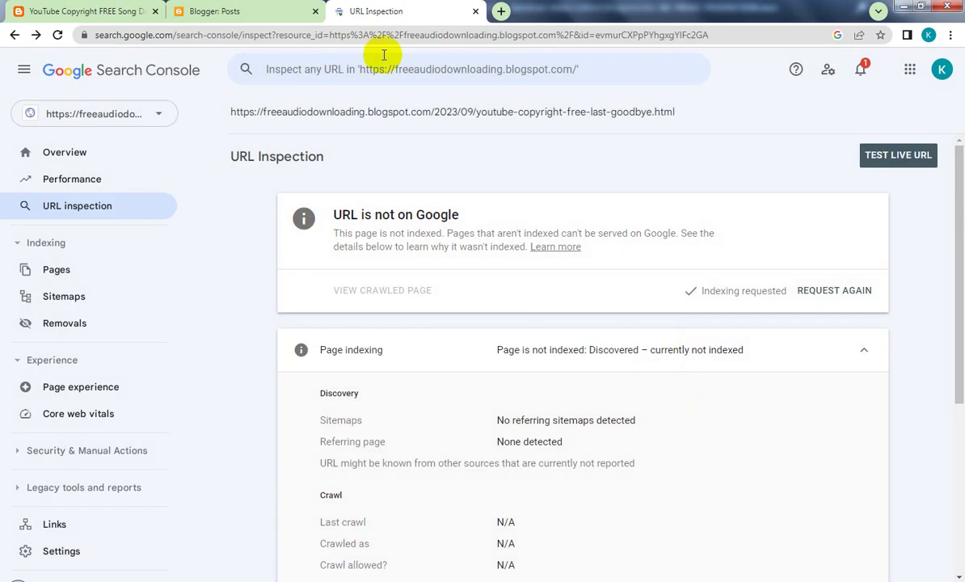
- Select the "Bone Dry" post in Blogger and copy its link address
click(243, 12)
click(256, 247)
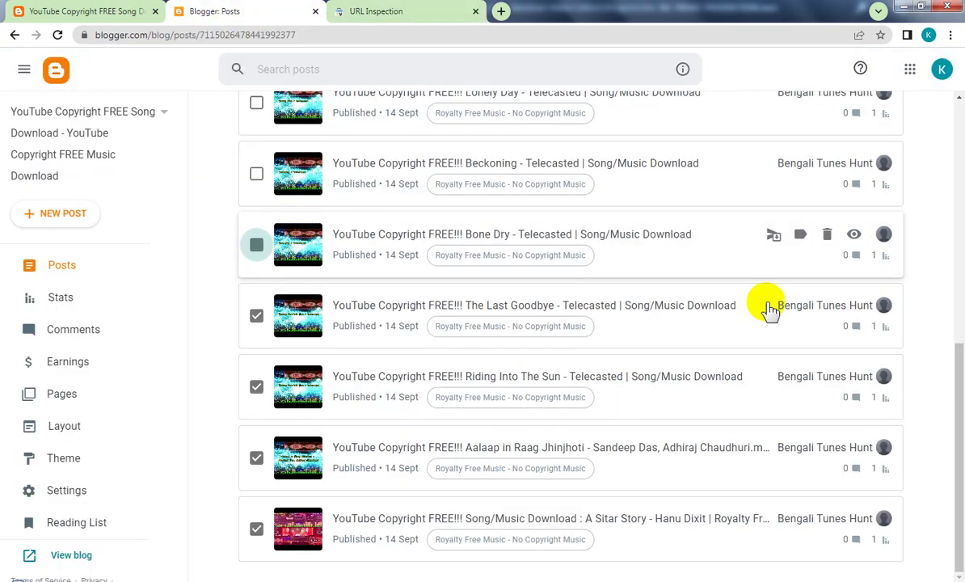
right_click(853, 235)
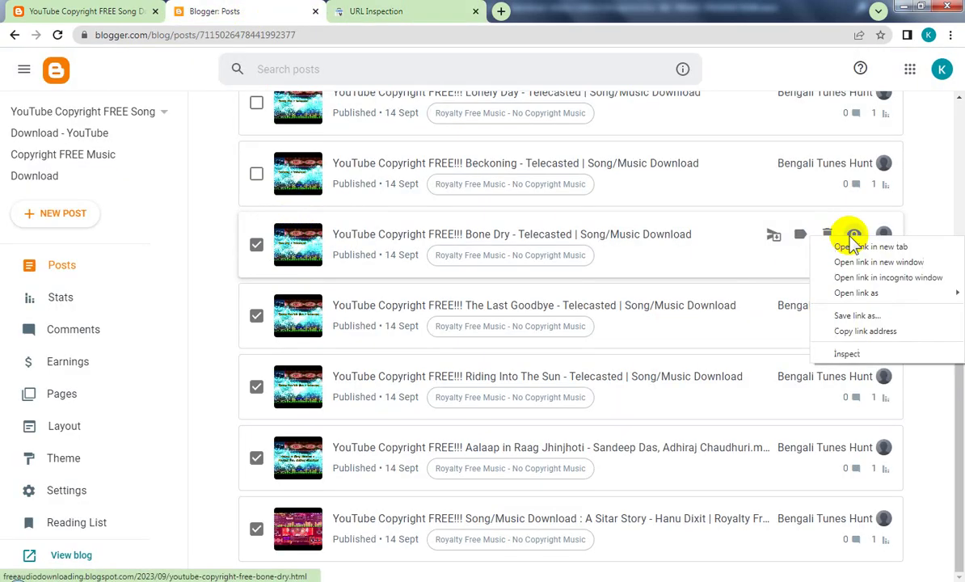
click(859, 331)
- Inspect the youtube-copyright-free-bone-dry.html URL in Search Console, request its indexing and dismiss the confirmation
click(445, 12)
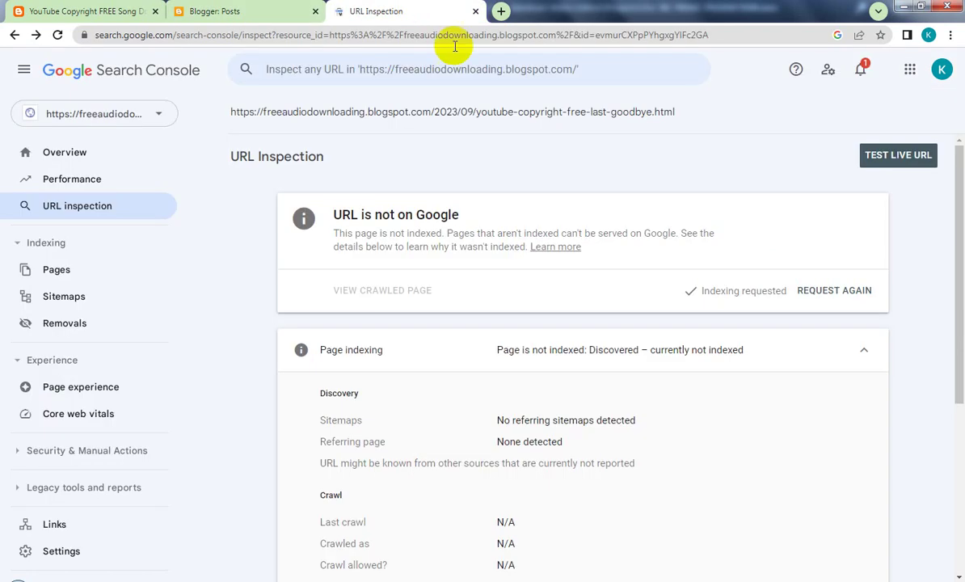
click(587, 67)
key(ctrl+v)
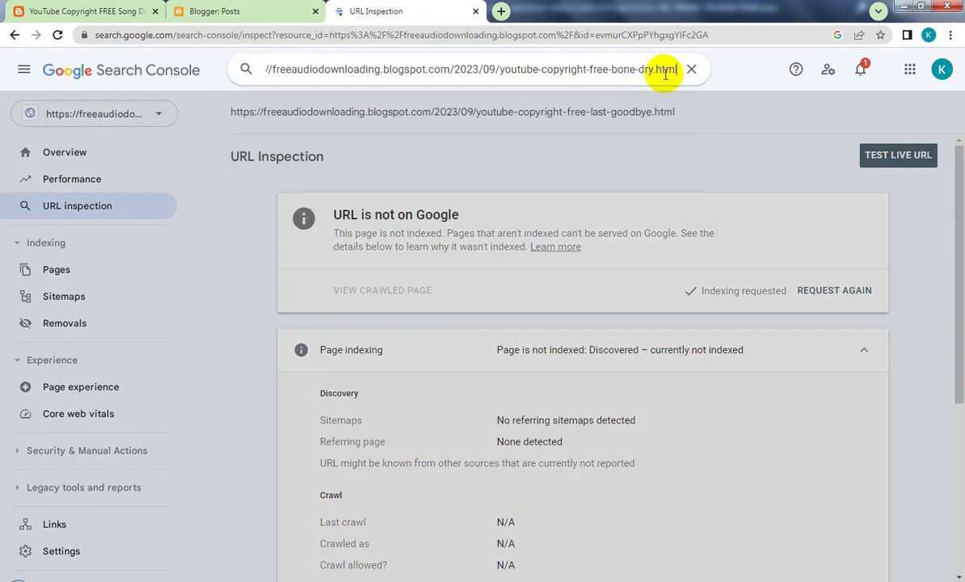
key(Return)
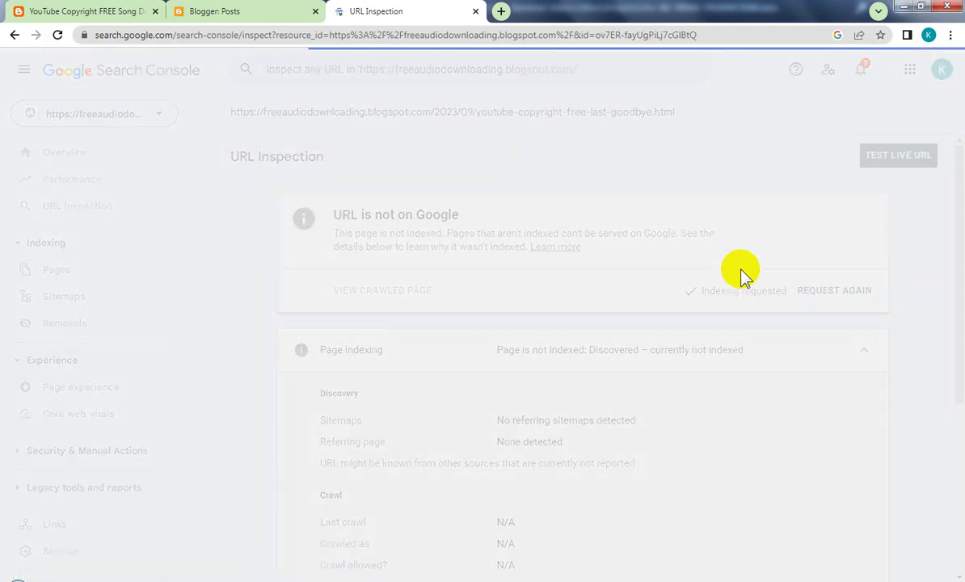
click(826, 291)
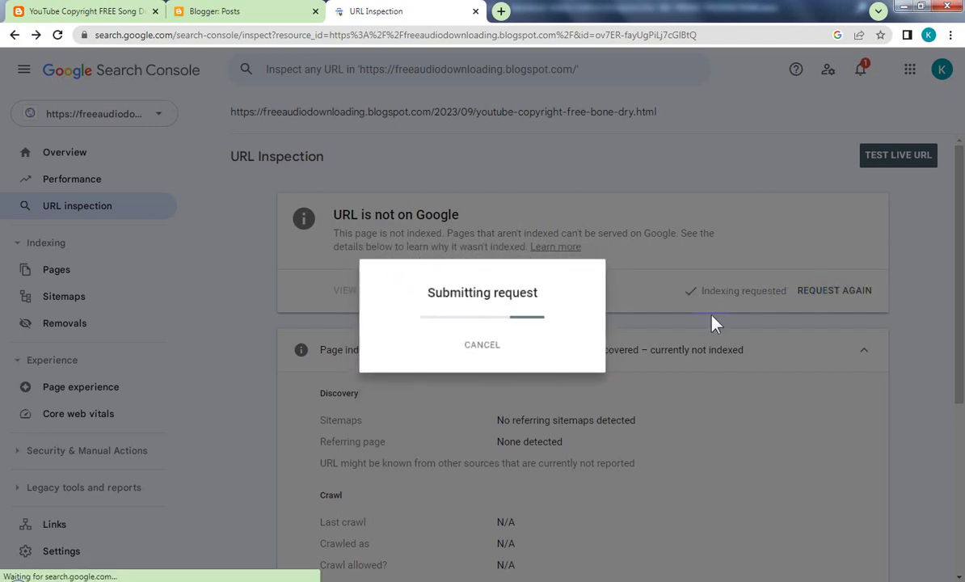
click(671, 365)
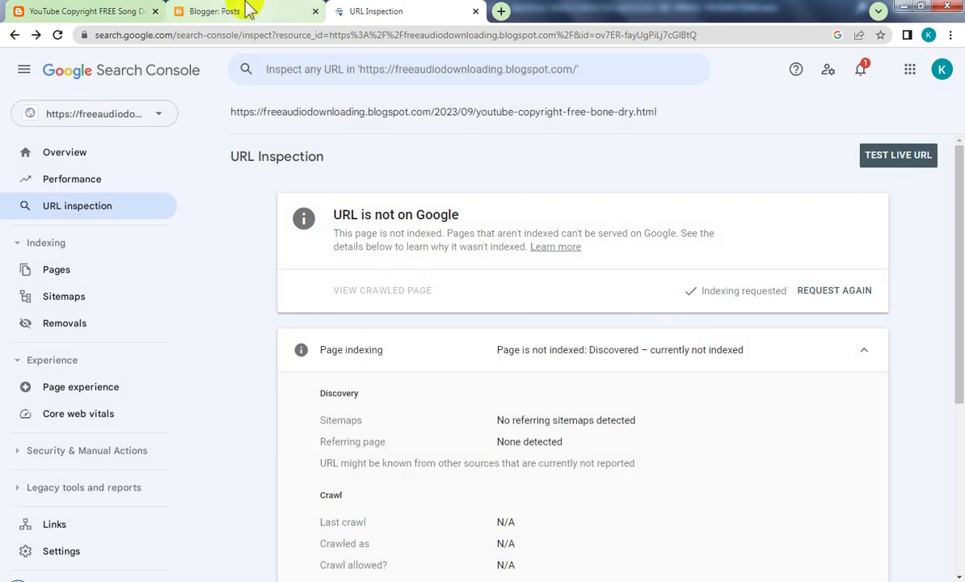
- Select the "Beckoning" post in Blogger and copy its link address
click(247, 10)
scroll(404, 275, up, 1)
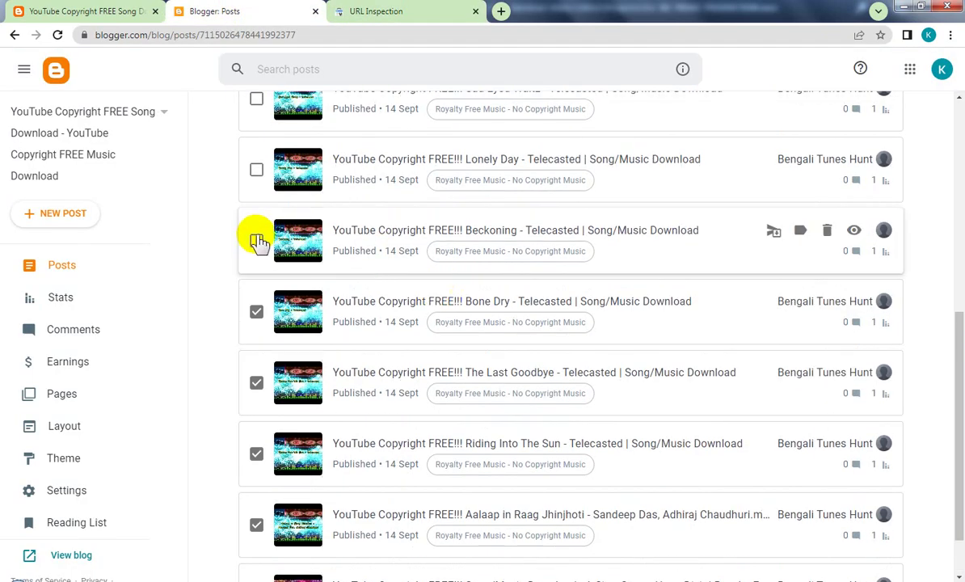
click(256, 241)
right_click(854, 235)
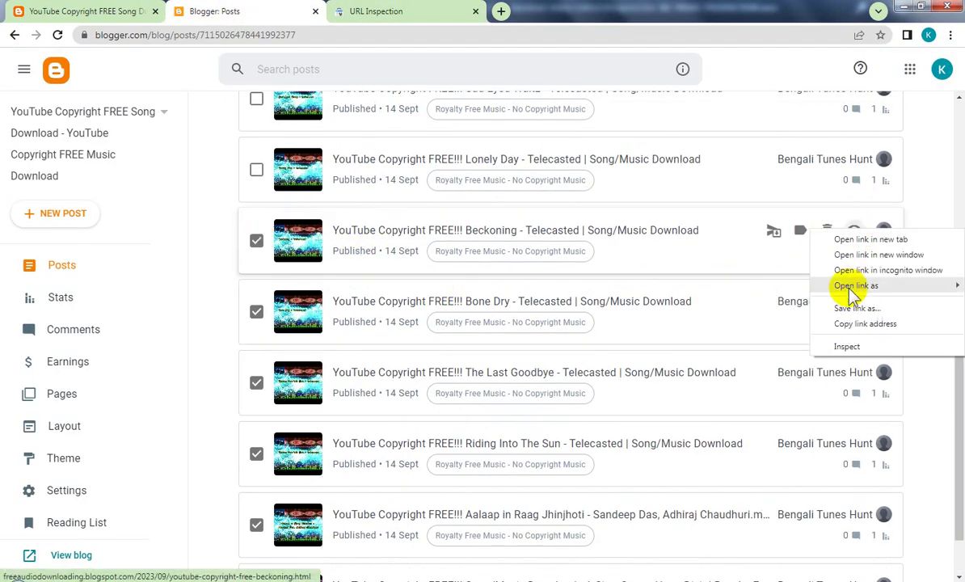
click(844, 321)
- Inspect the youtube-copyright-free-beckoning.html URL in Search Console, request its indexing and dismiss the confirmation
click(408, 10)
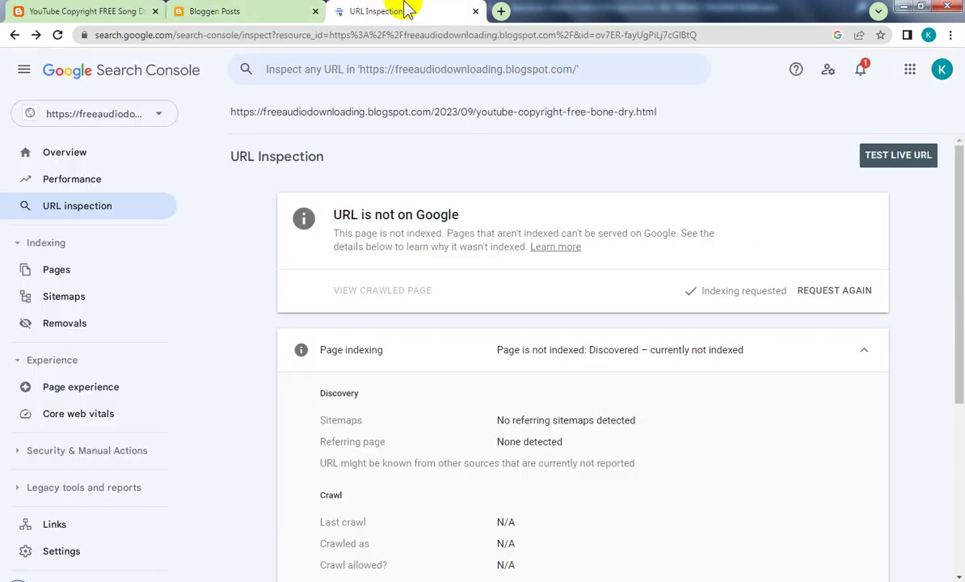
click(564, 68)
key(ctrl+v)
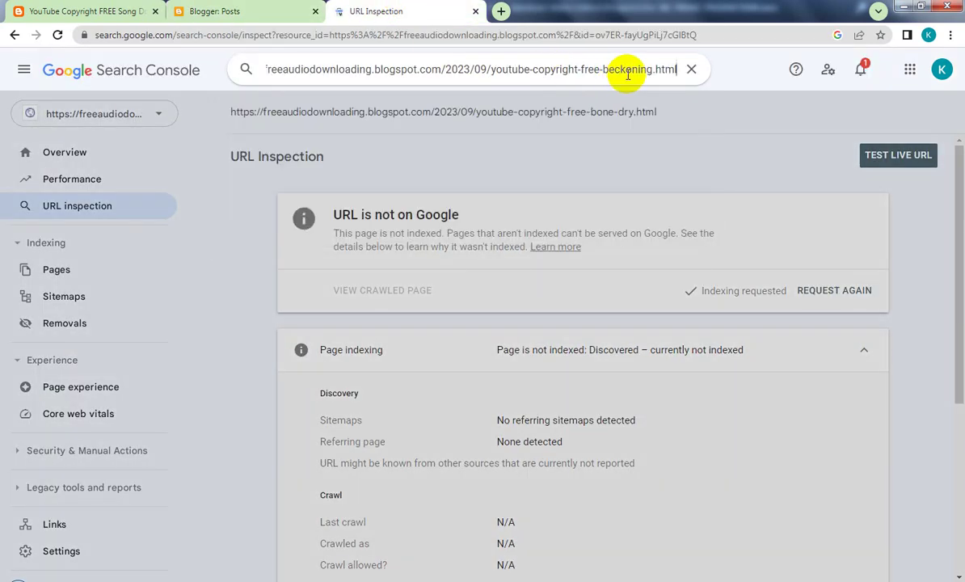
key(Return)
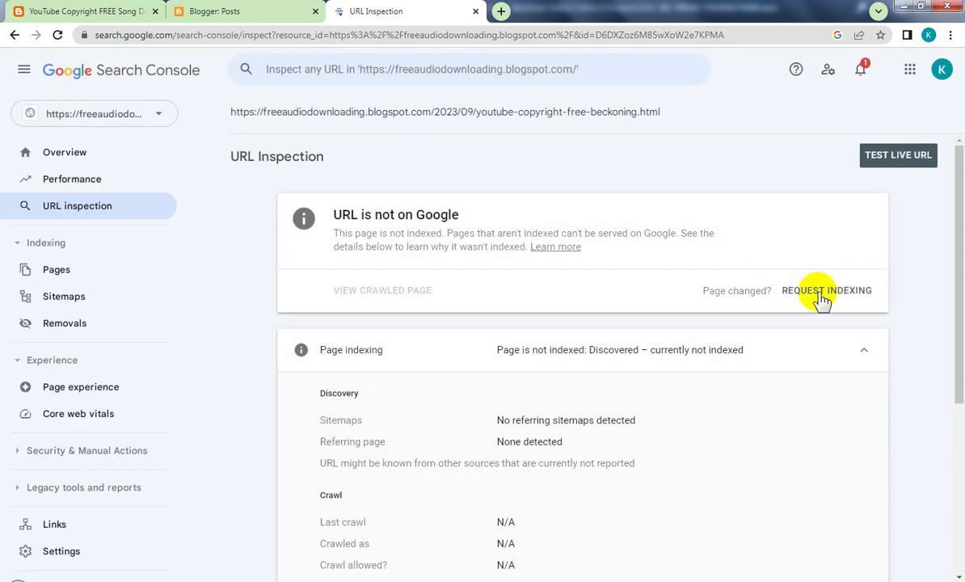
click(818, 291)
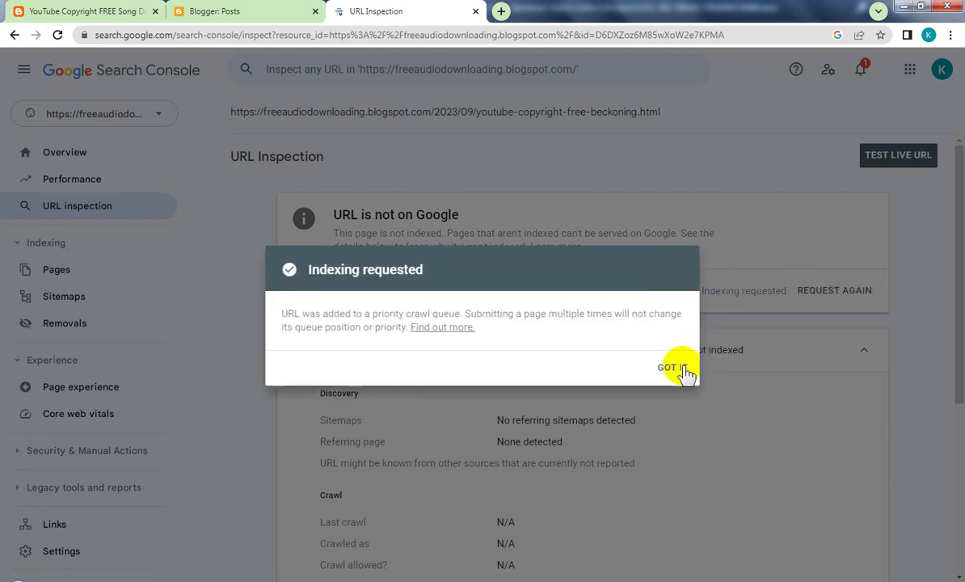
click(684, 372)
click(242, 11)
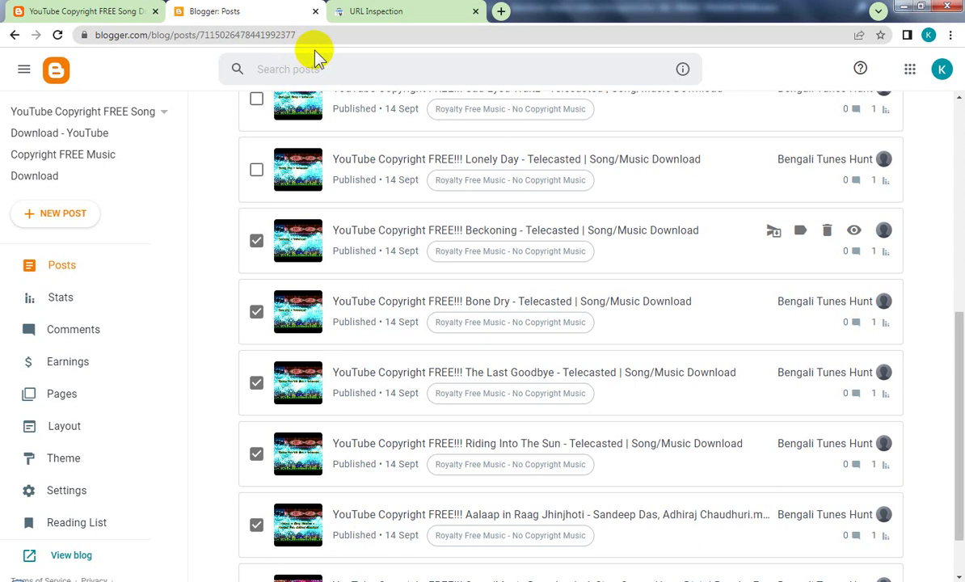
click(408, 11)
click(250, 11)
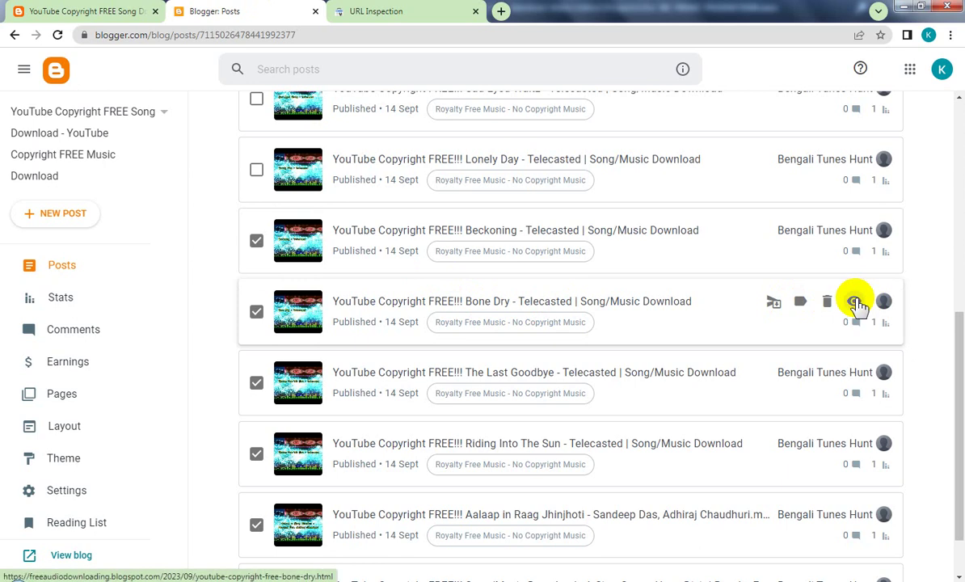
click(401, 11)
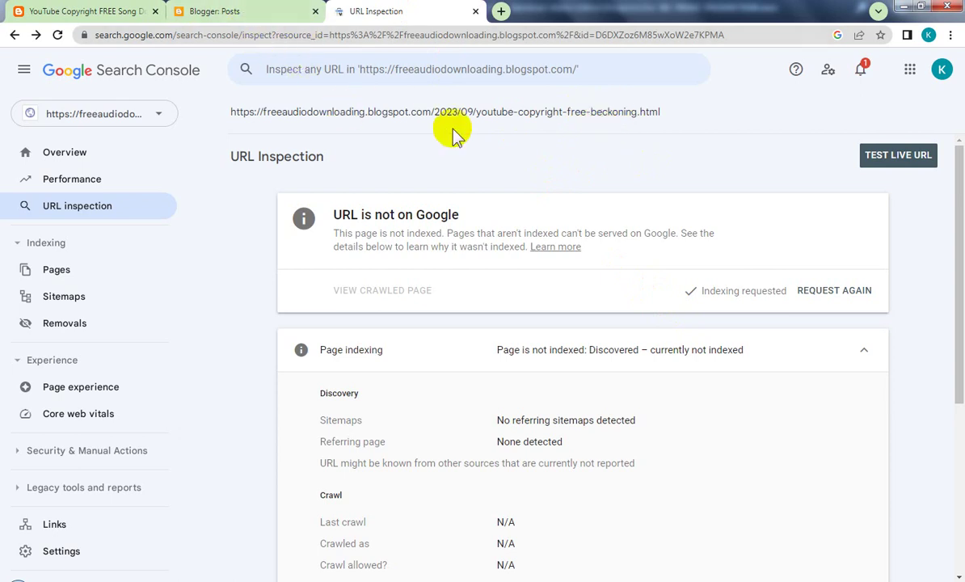
click(515, 68)
right_click(534, 68)
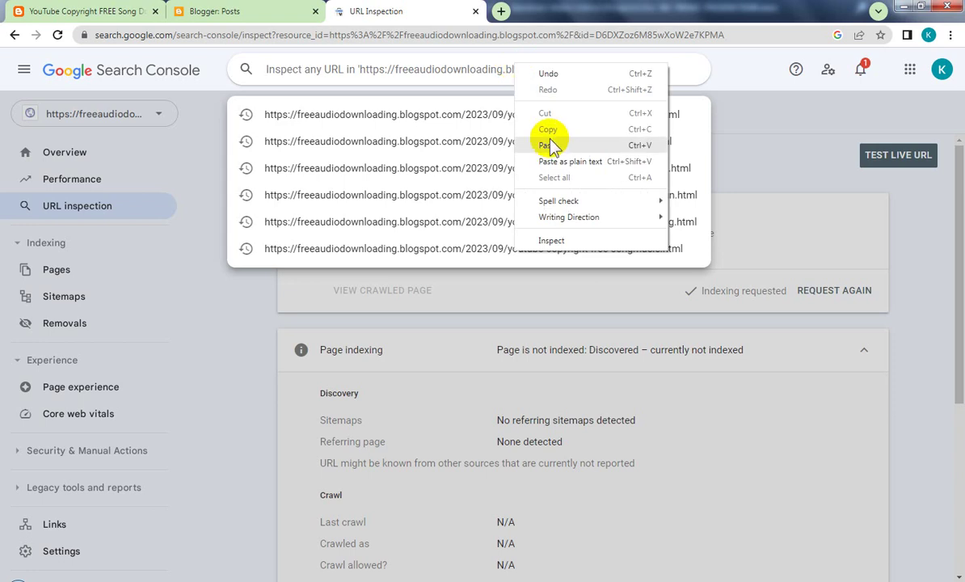
click(550, 146)
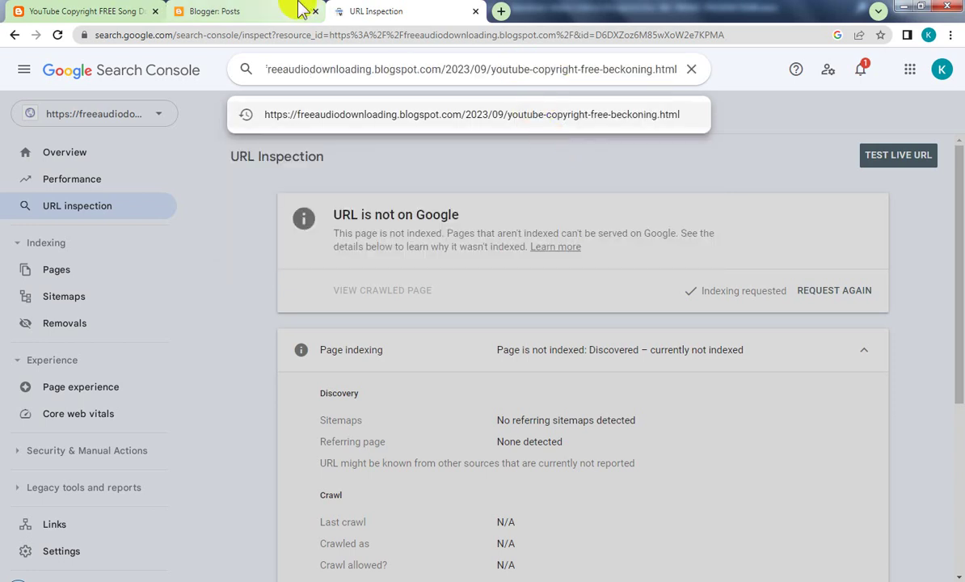
- Select the "Lonely Day" post in Blogger and copy its link address
click(257, 11)
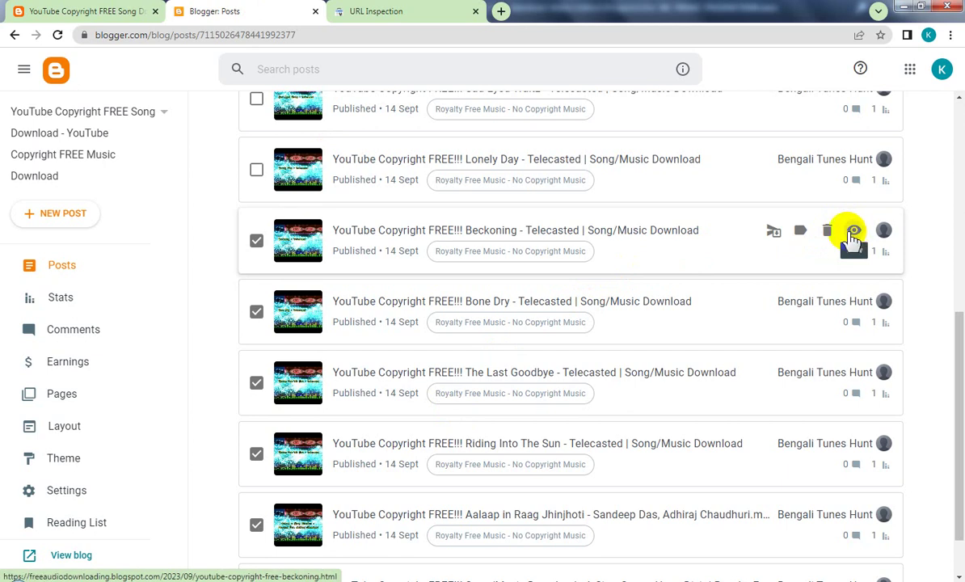
scroll(639, 340, up, 2)
click(257, 303)
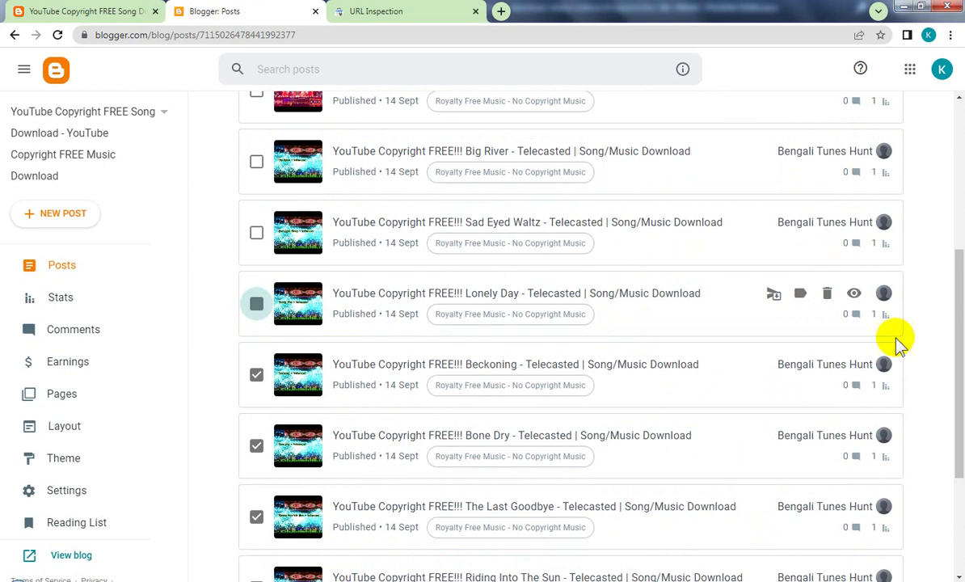
right_click(855, 295)
click(865, 389)
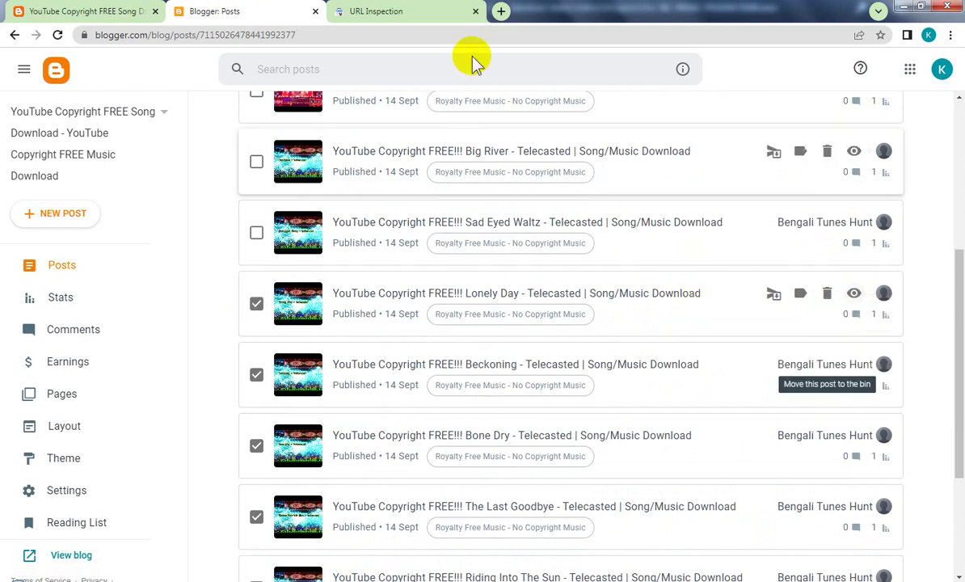
- Replace the pasted URL in Search Console with youtube-copyright-free-lonely-day.html, inspect it and request its indexing
click(421, 11)
key(ctrl+a)
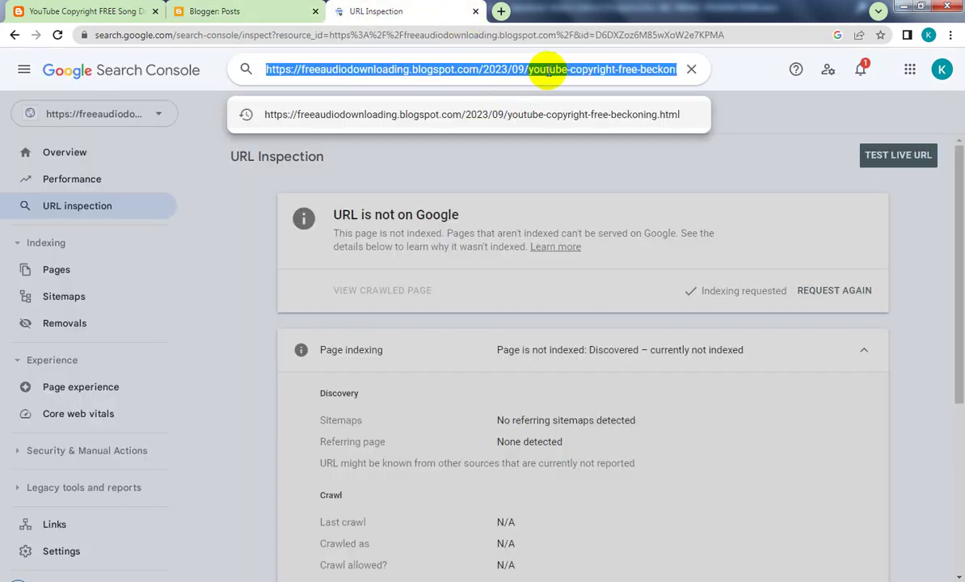
key(ctrl+v)
key(Return)
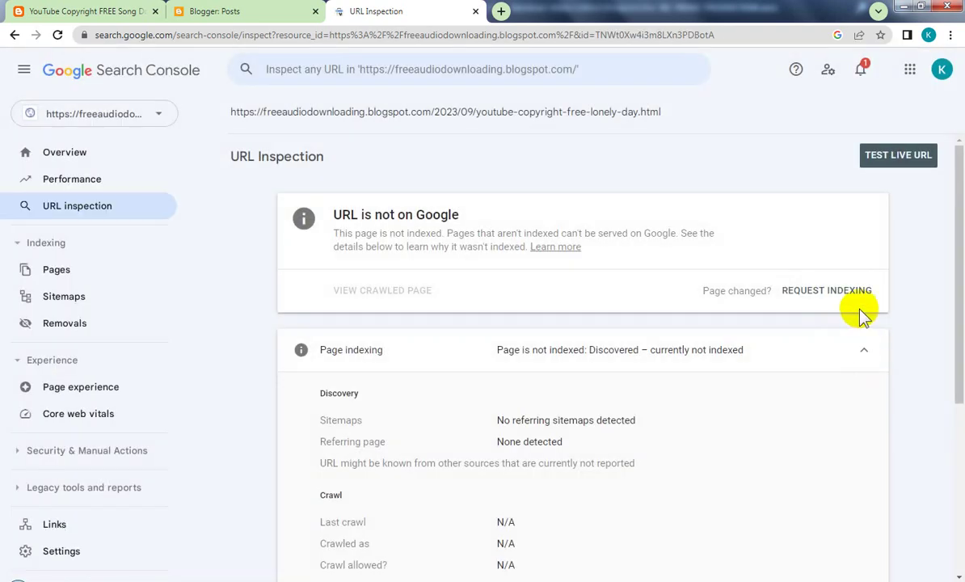
click(854, 300)
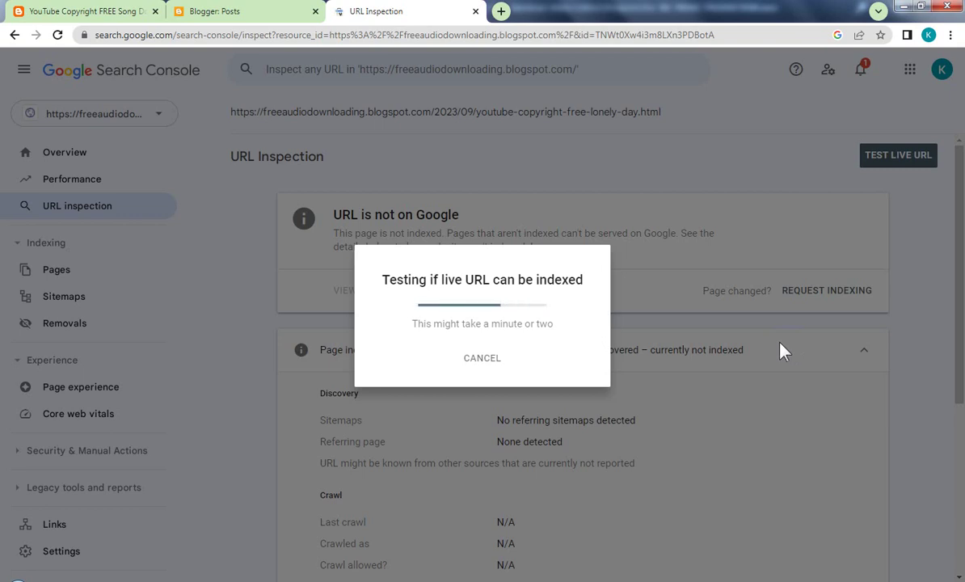
click(278, 15)
scroll(676, 359, up, 3)
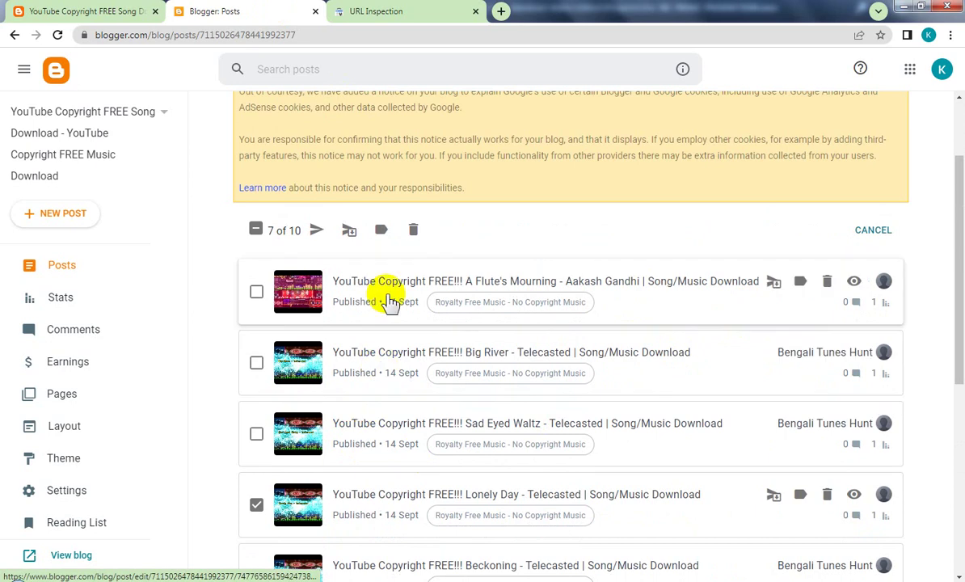
click(400, 15)
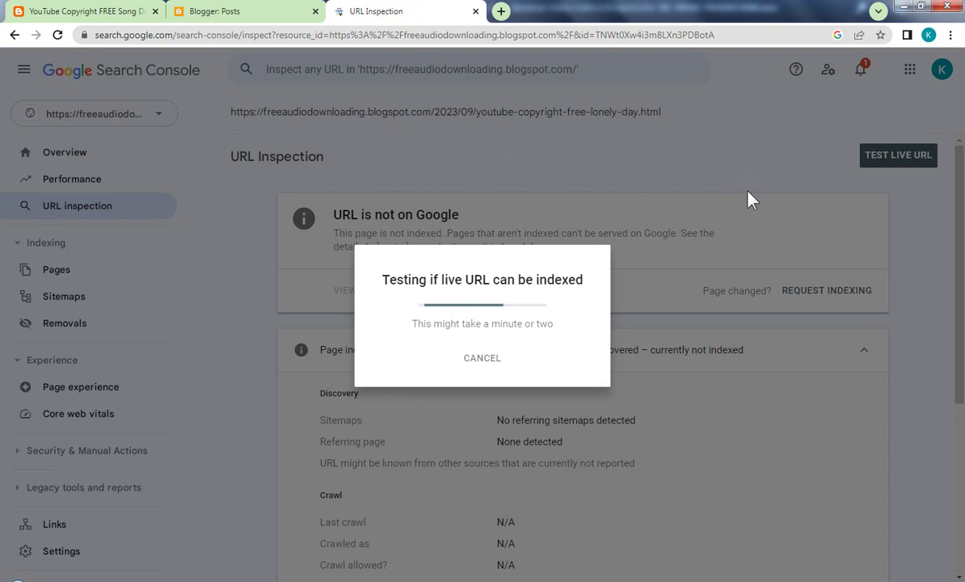
click(250, 16)
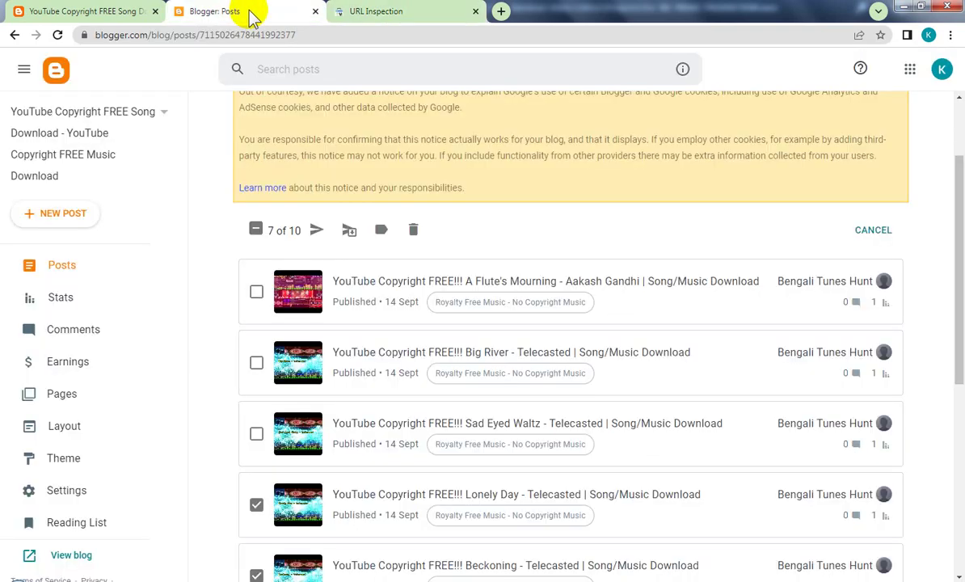
click(367, 13)
click(240, 13)
click(86, 13)
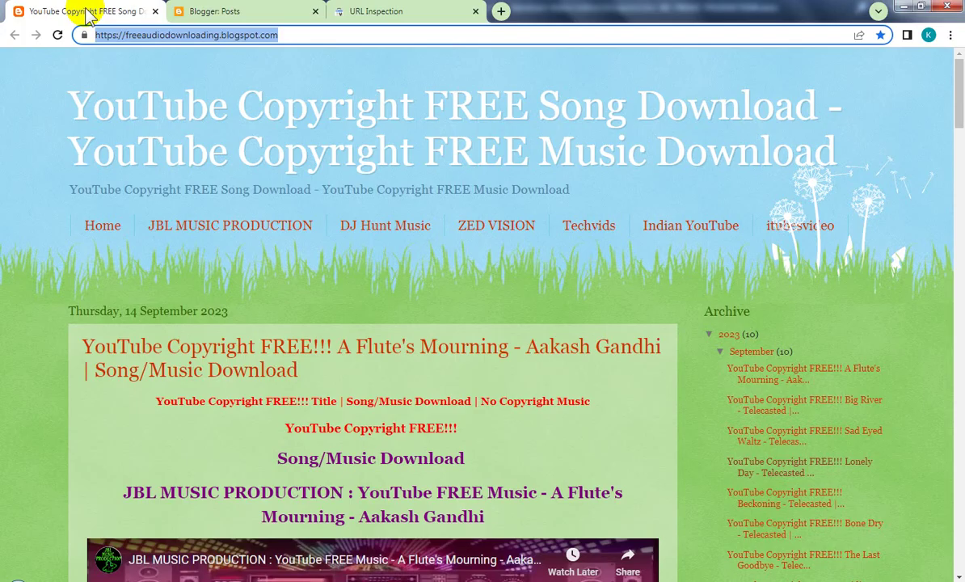
click(272, 13)
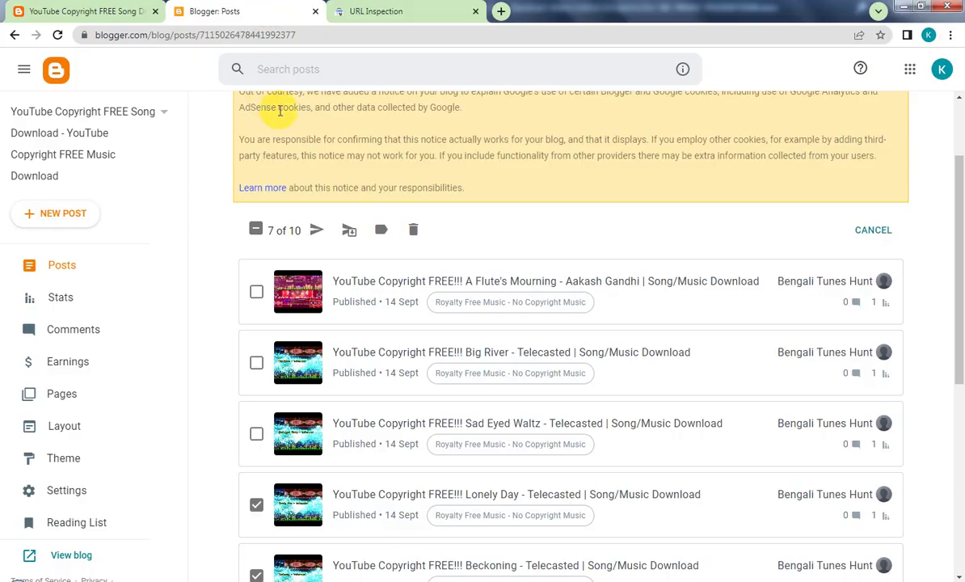
- Open the blog's settings in a separate tab beside the posts list and go to the Crawlers and indexing section
right_click(78, 495)
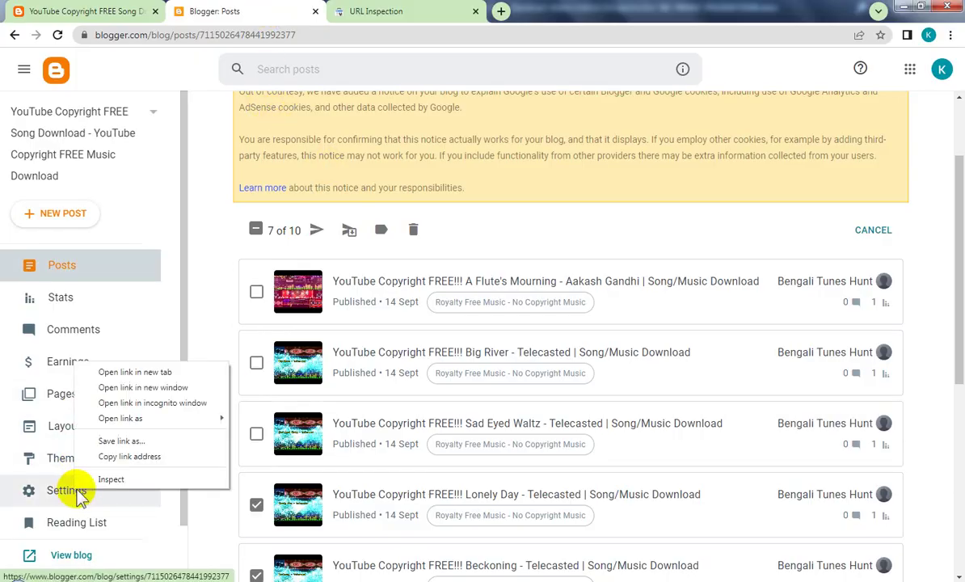
click(137, 373)
click(374, 10)
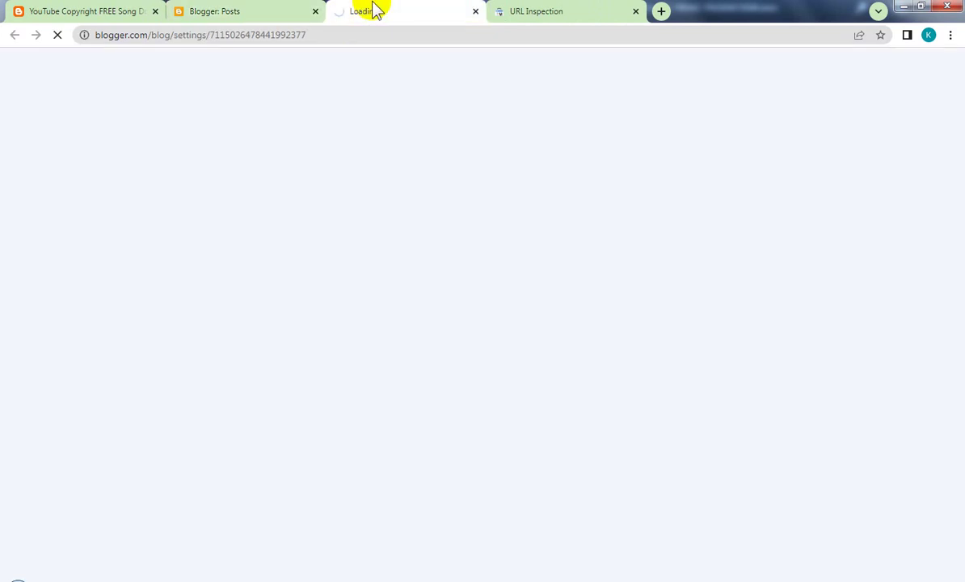
drag(390, 12, 237, 12)
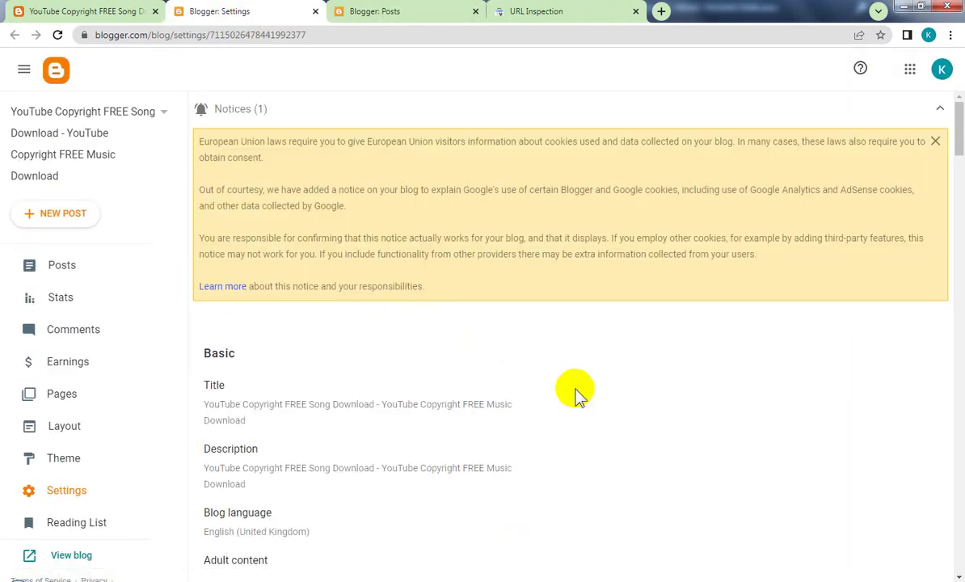
scroll(587, 388, down, 20)
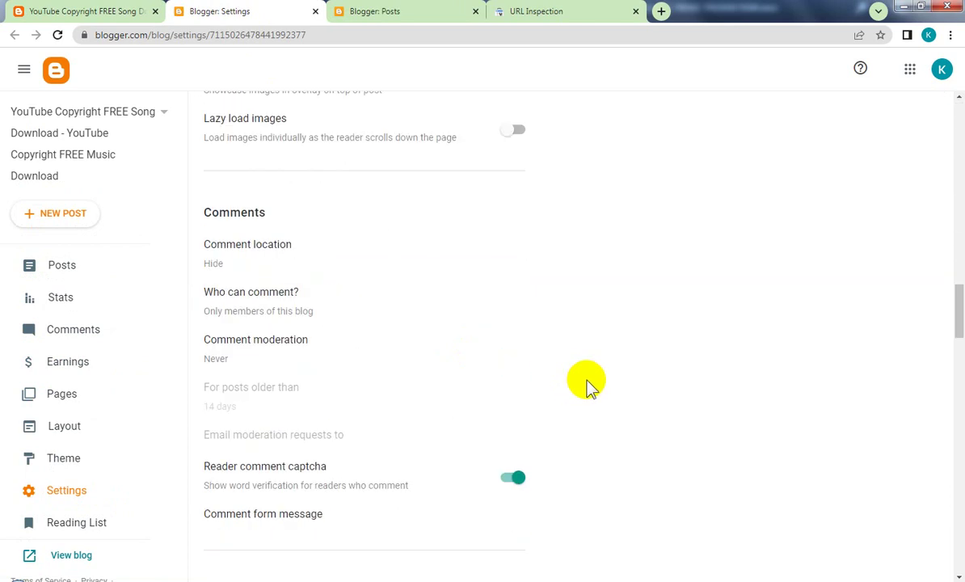
scroll(586, 388, down, 20)
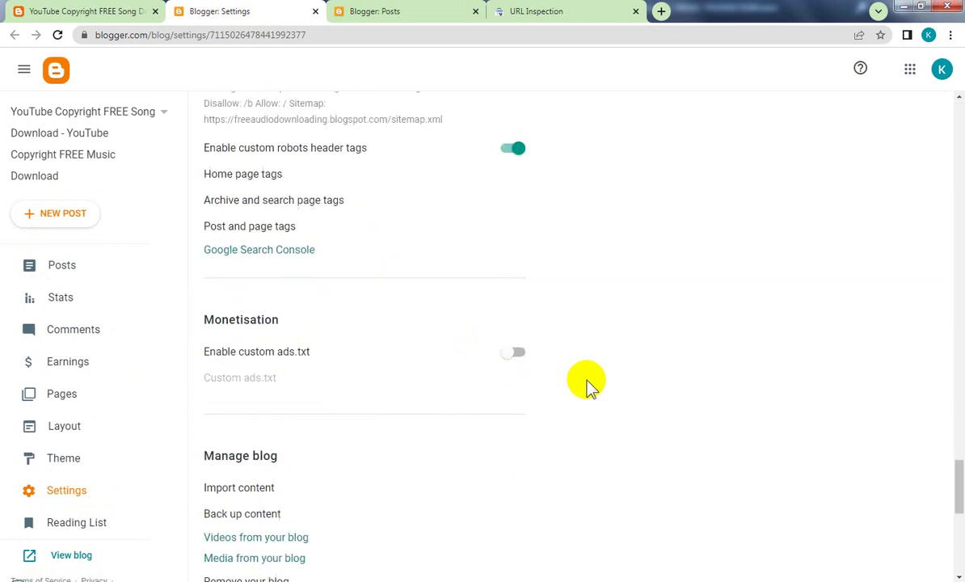
scroll(586, 388, up, 1)
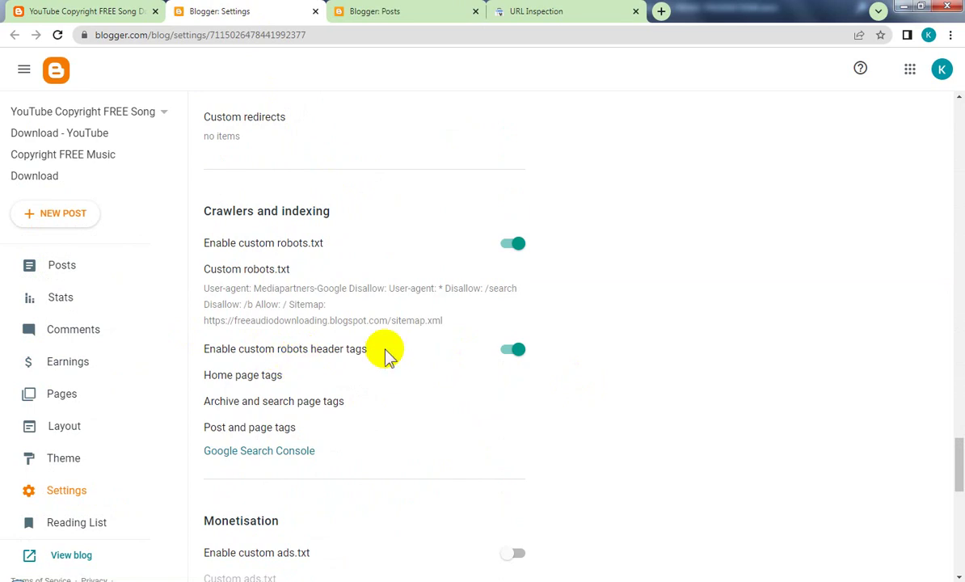
- Review and save the custom robot tags for the home page, archive and search pages, and posts and pages
click(247, 378)
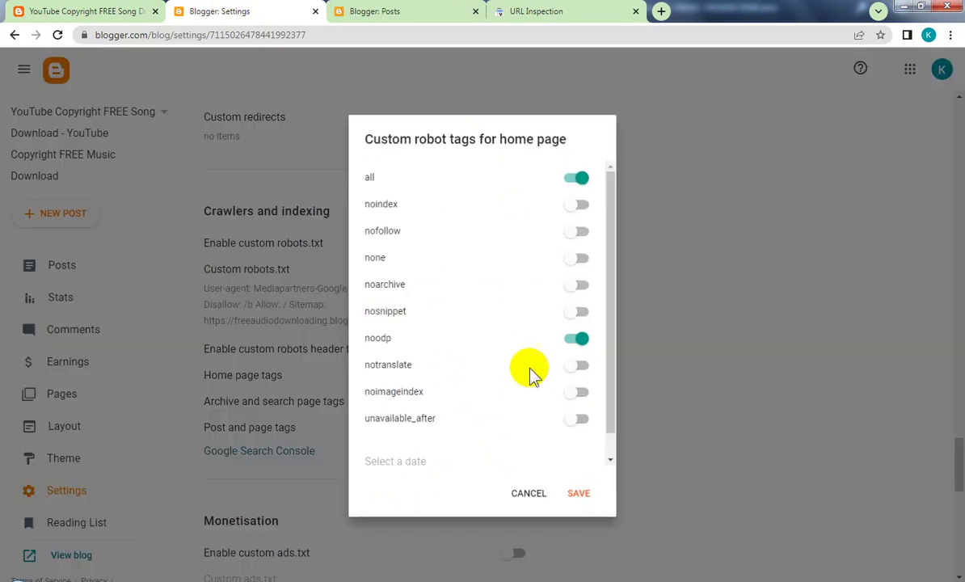
click(579, 495)
click(319, 402)
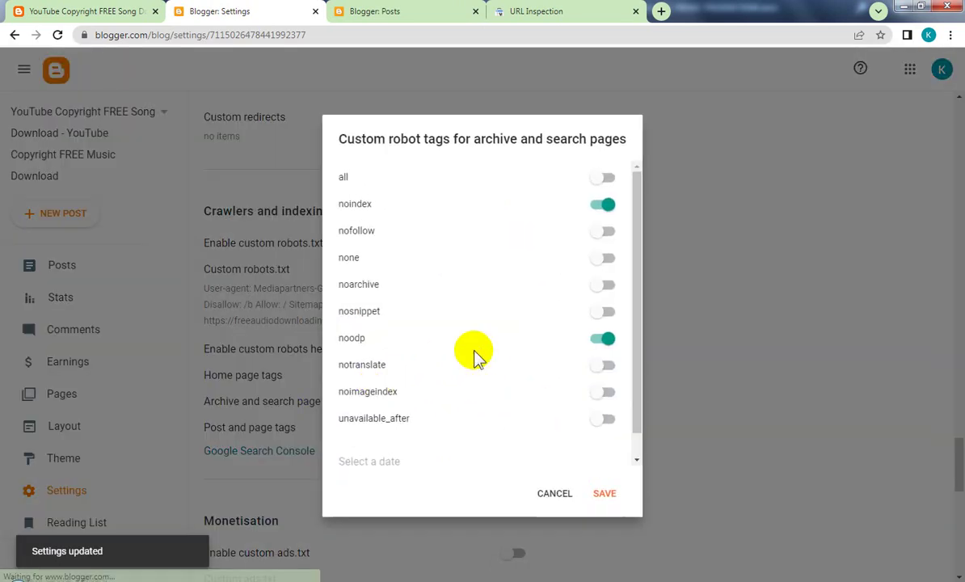
click(604, 494)
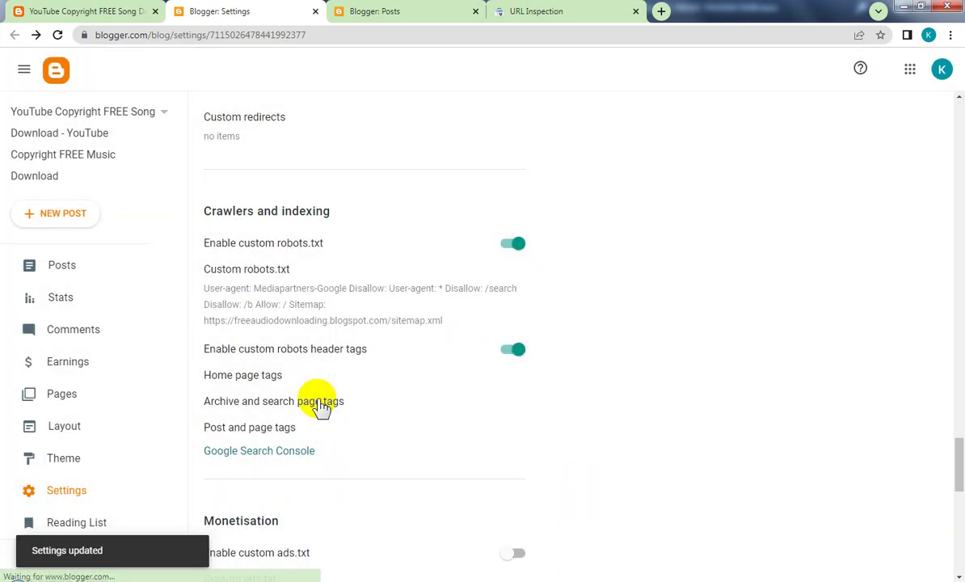
click(286, 427)
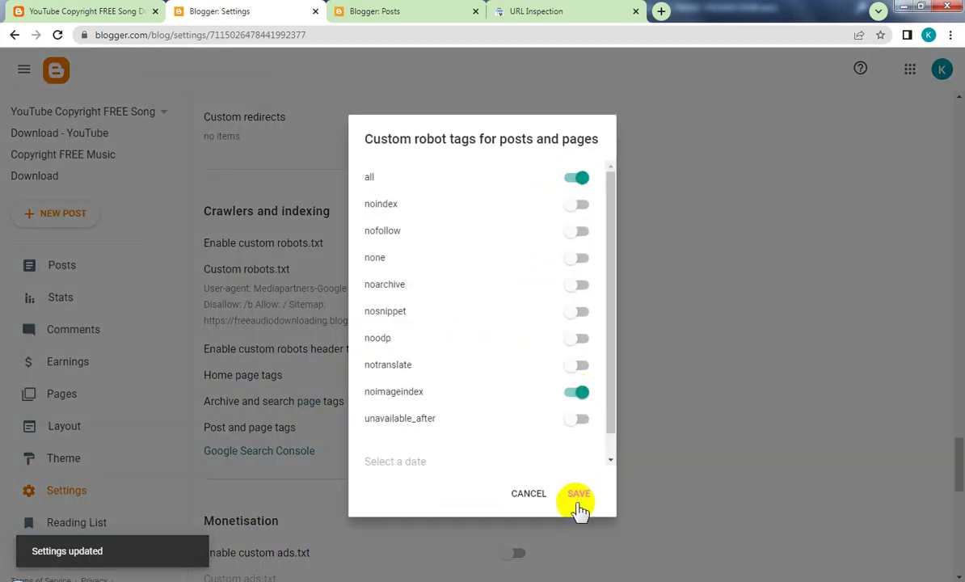
click(579, 495)
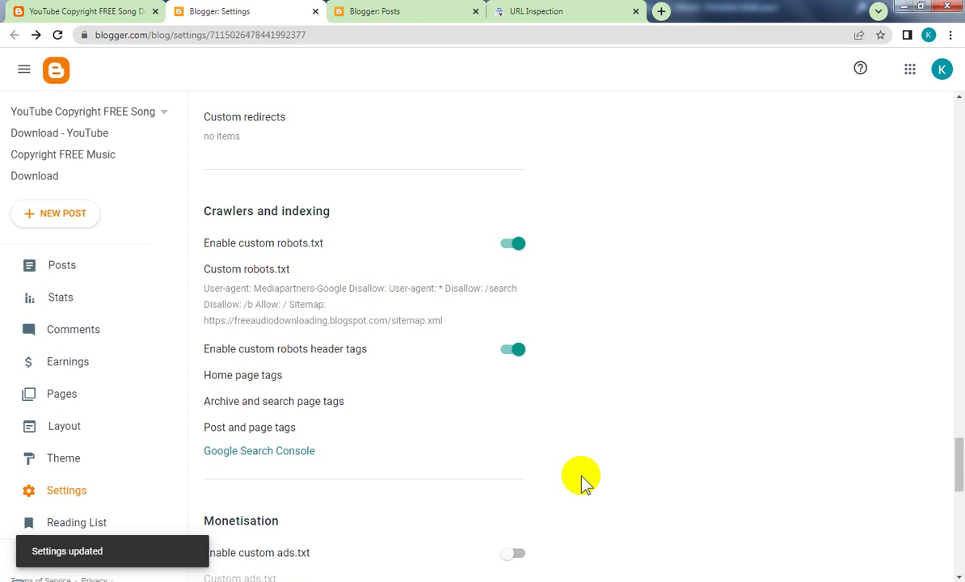
- Check on the live URL test in Search Console and close the public blog and Blogger settings tabs
scroll(584, 481, down, 2)
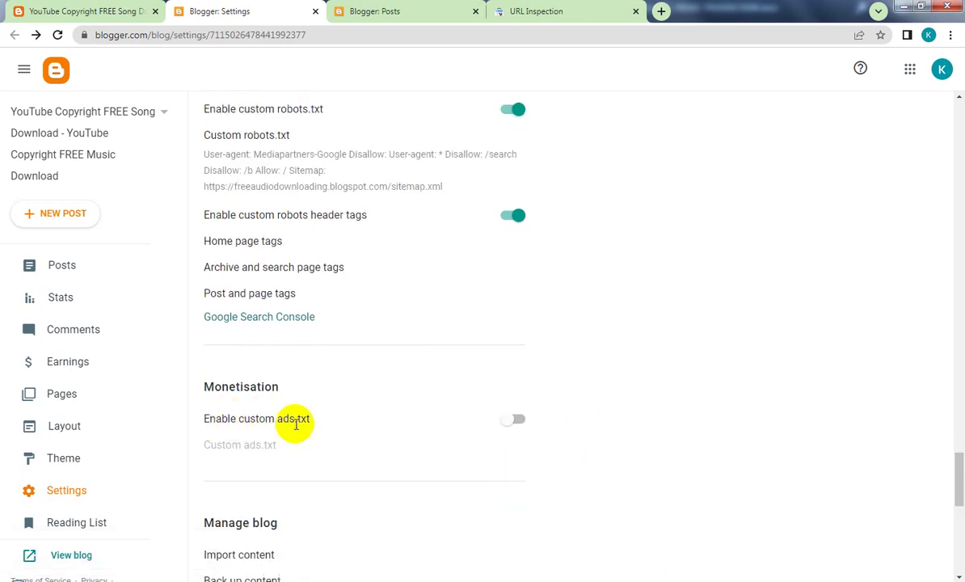
click(538, 12)
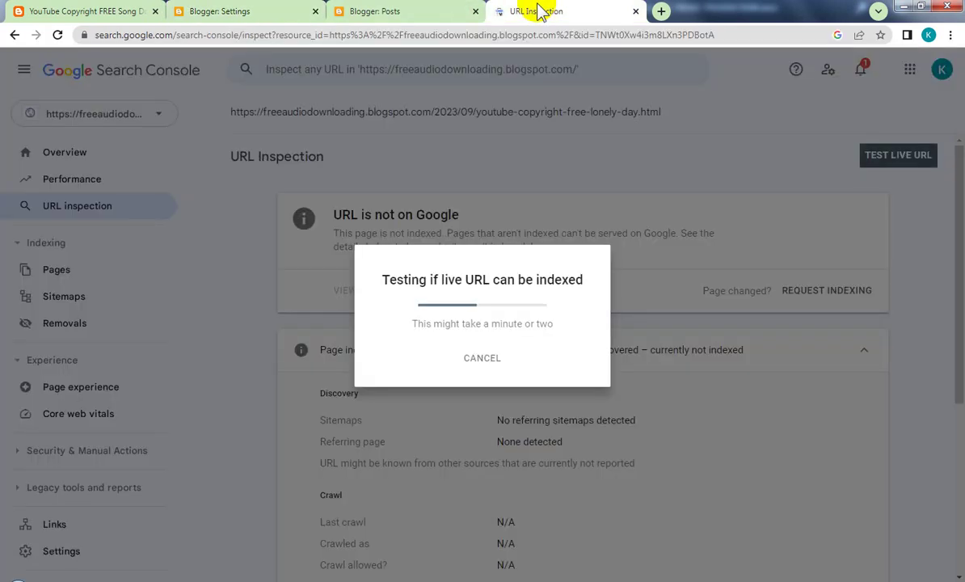
click(396, 11)
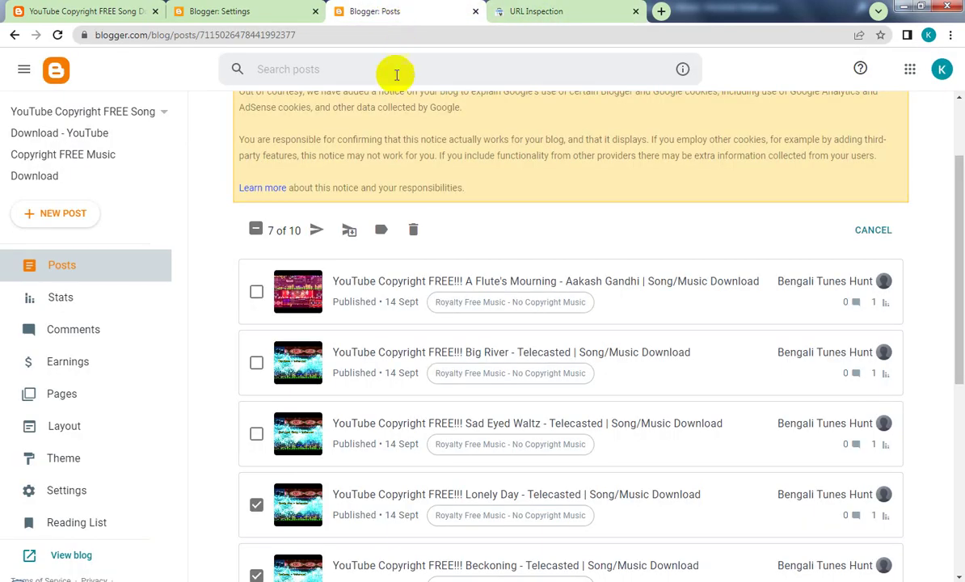
click(117, 11)
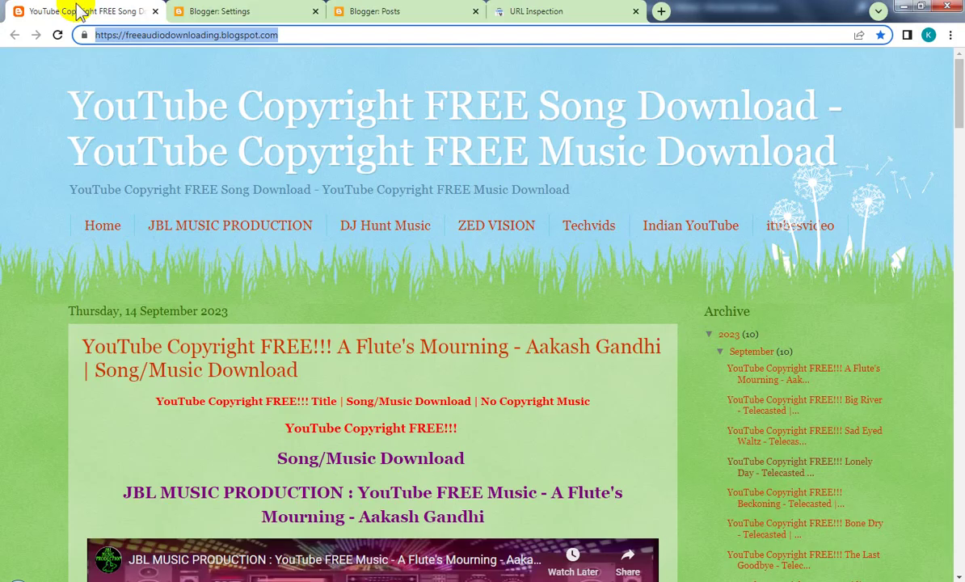
click(155, 12)
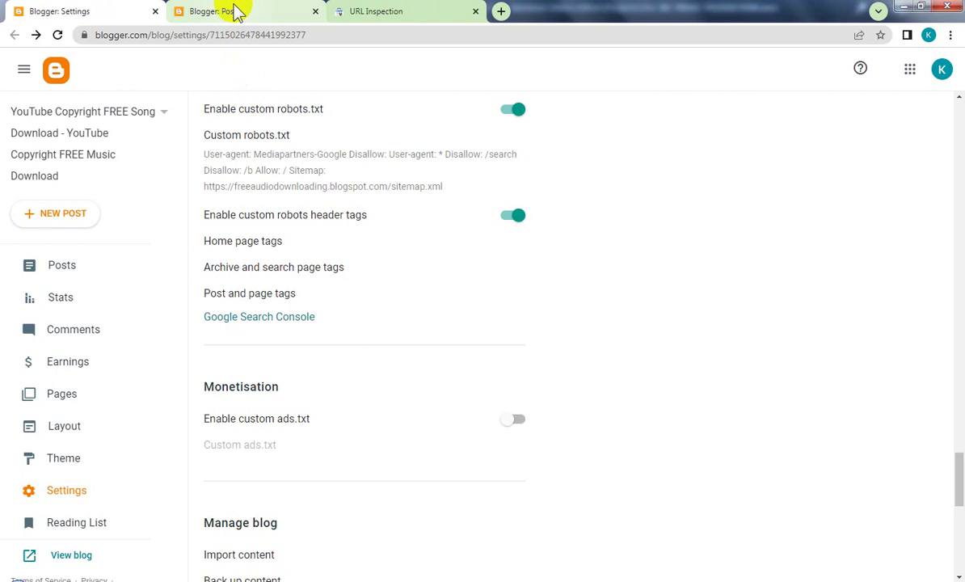
click(152, 11)
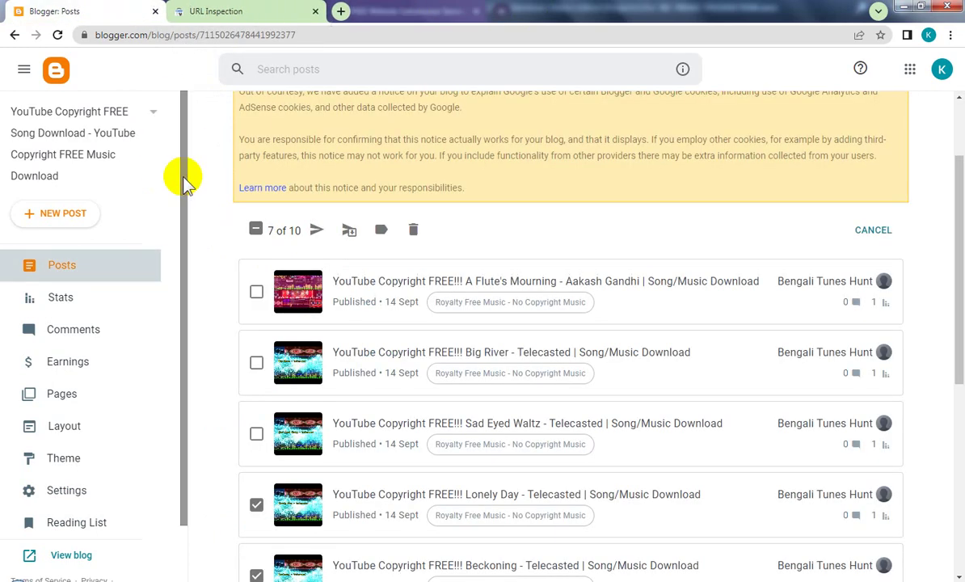
- View the blog's Earnings page in a separate tab and close it
right_click(95, 365)
click(108, 375)
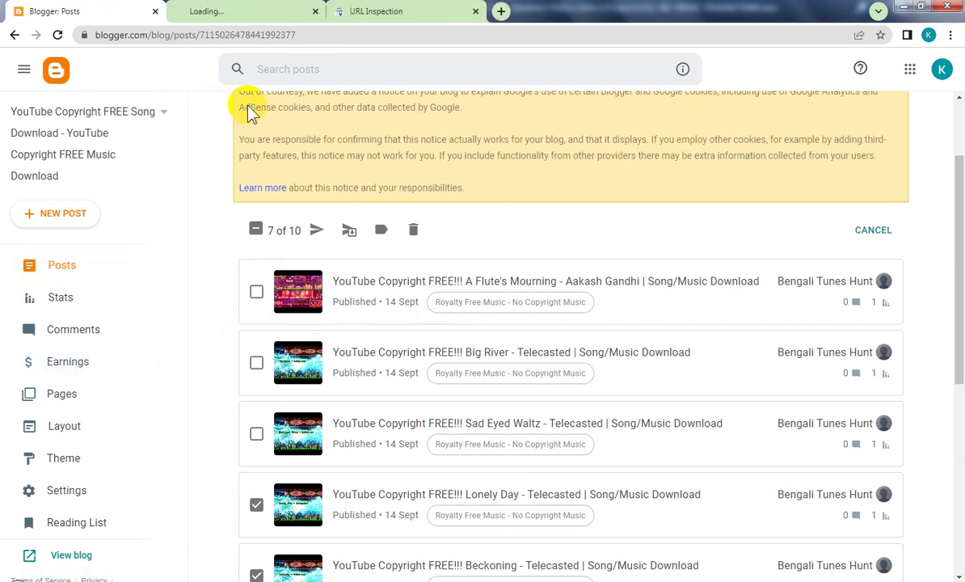
click(230, 10)
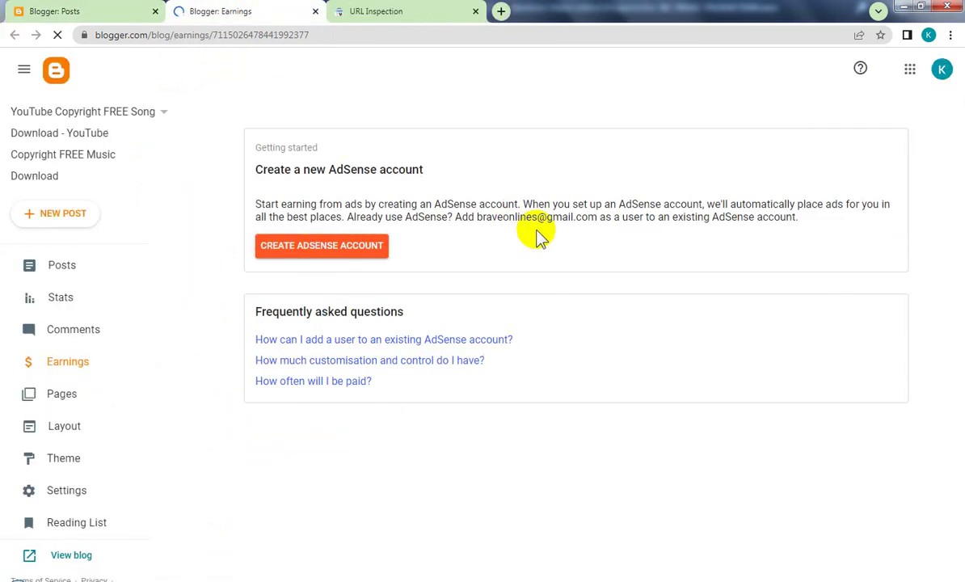
click(104, 10)
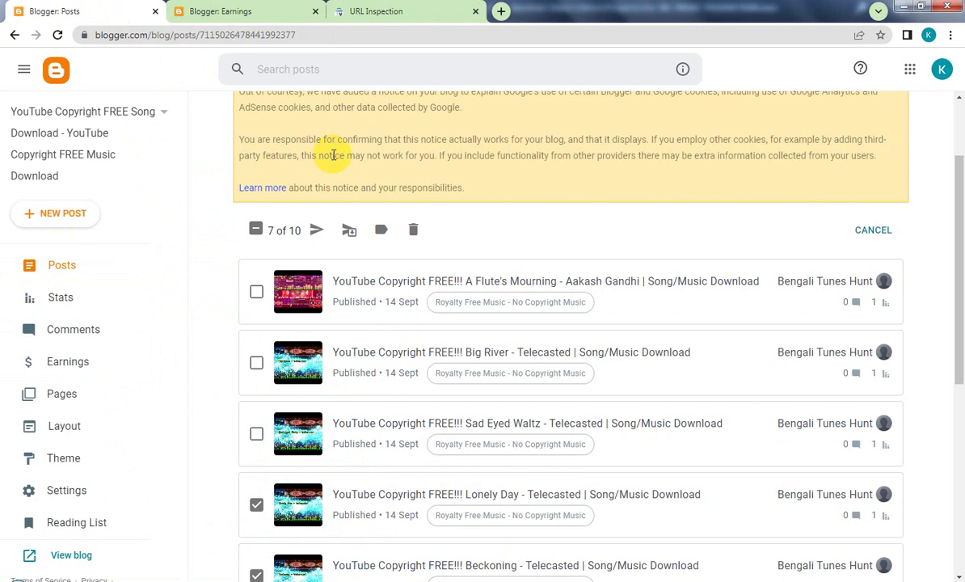
click(315, 11)
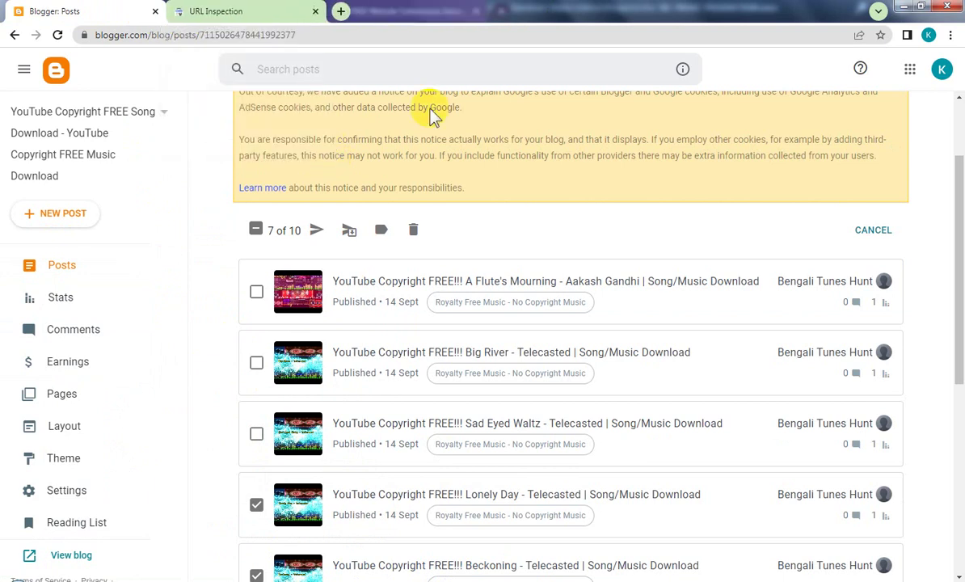
- Dismiss the indexing confirmation in Search Console, and select the "Sad Eyed Waltz" post in Blogger and copy its link address
click(241, 11)
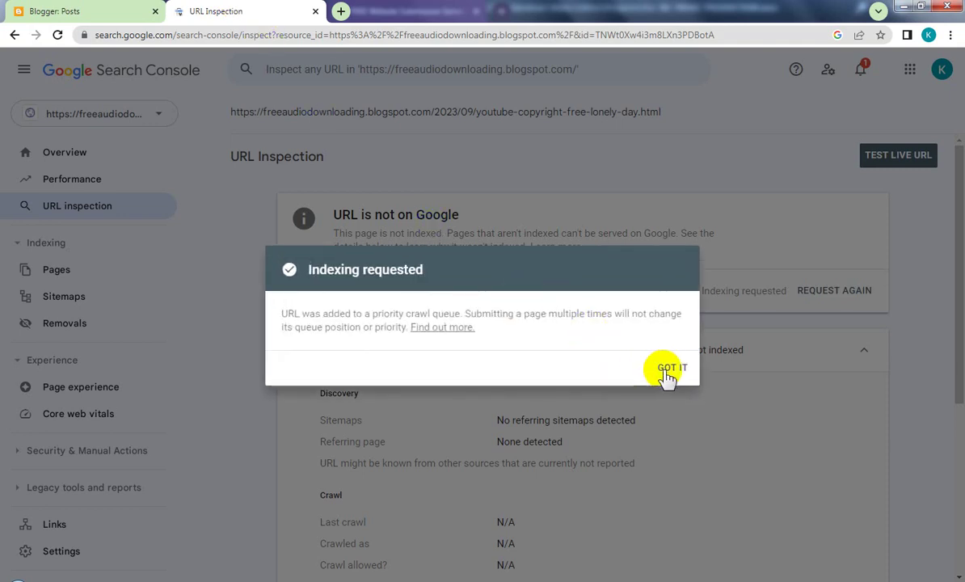
click(672, 369)
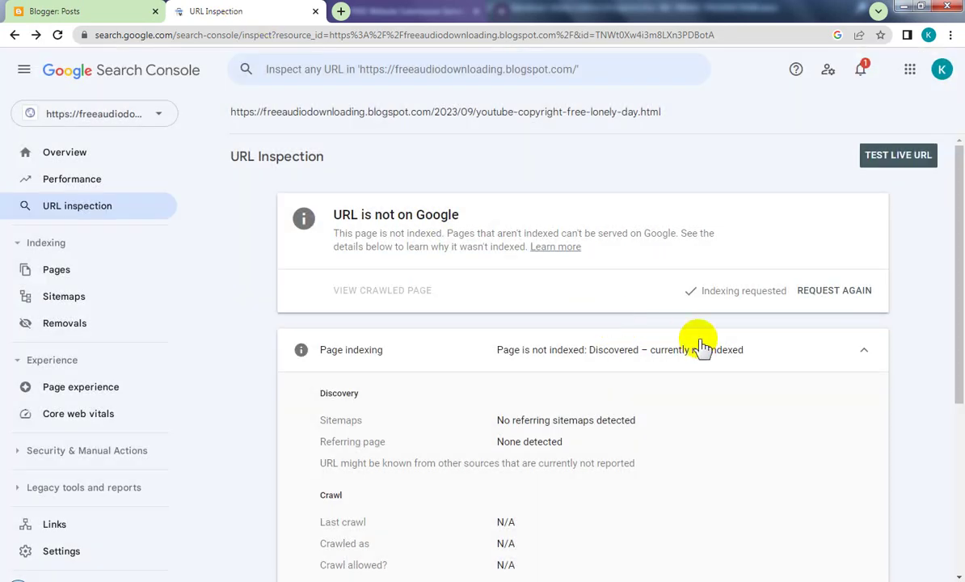
click(50, 12)
click(256, 434)
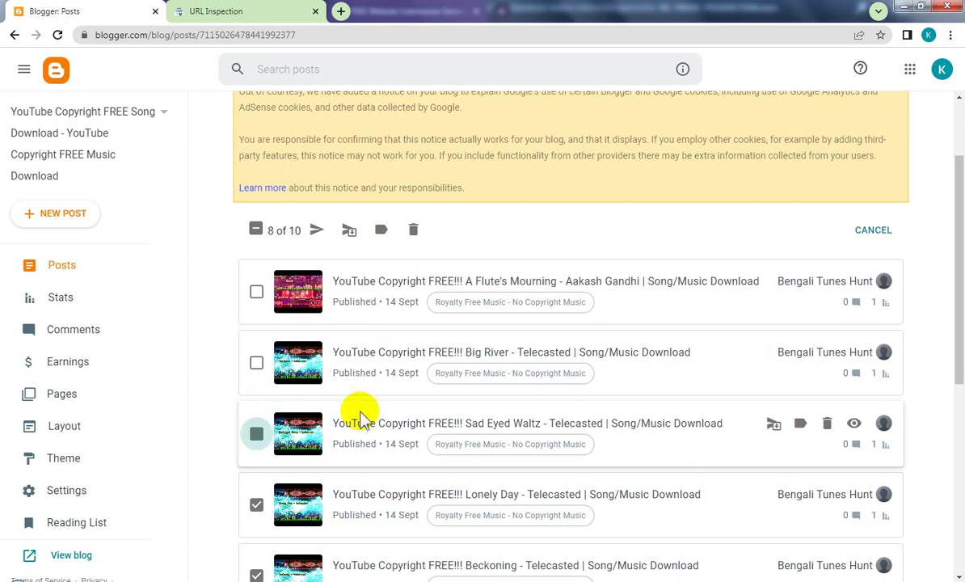
right_click(851, 429)
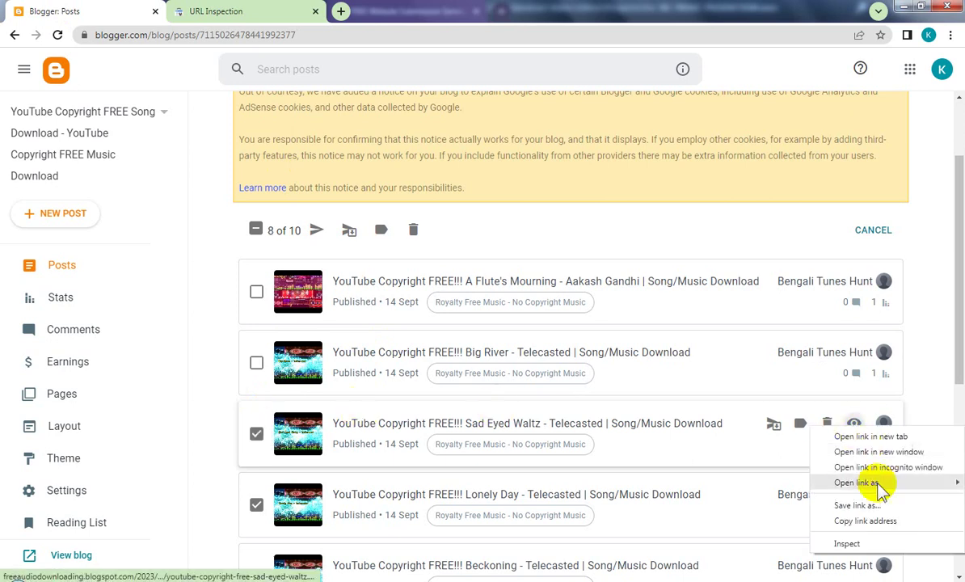
click(859, 520)
- Inspect the copied "Sad Eyed Waltz" post URL in Search Console
click(263, 12)
click(409, 69)
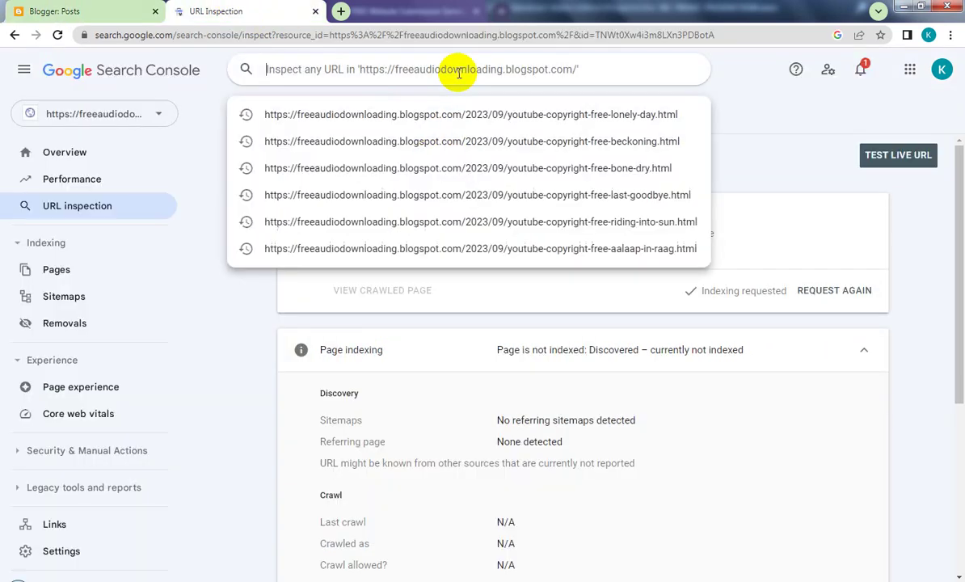
key(ctrl+v)
key(Return)
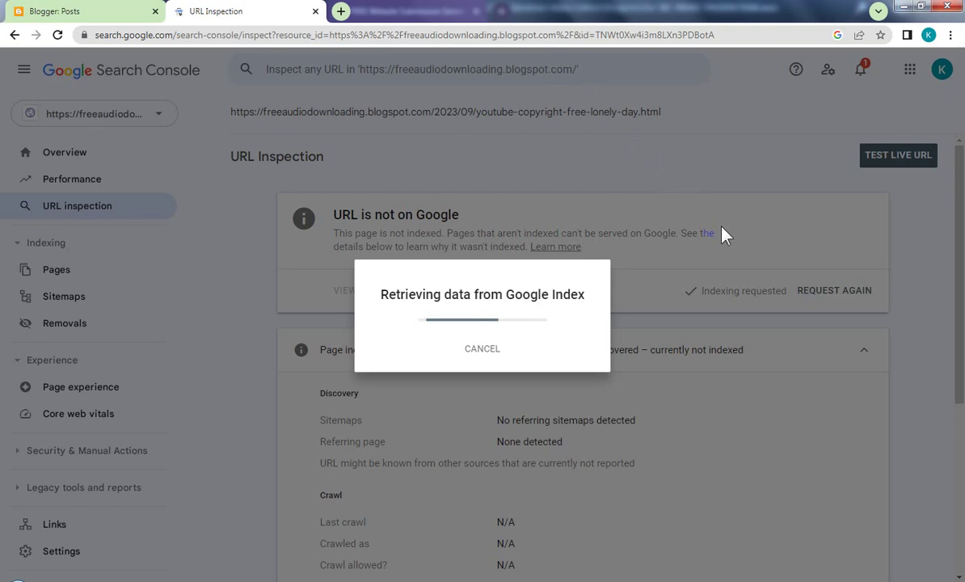
- Look over the post list in Blogger, open the live blog in its own tab and examine its homepage
click(17, 11)
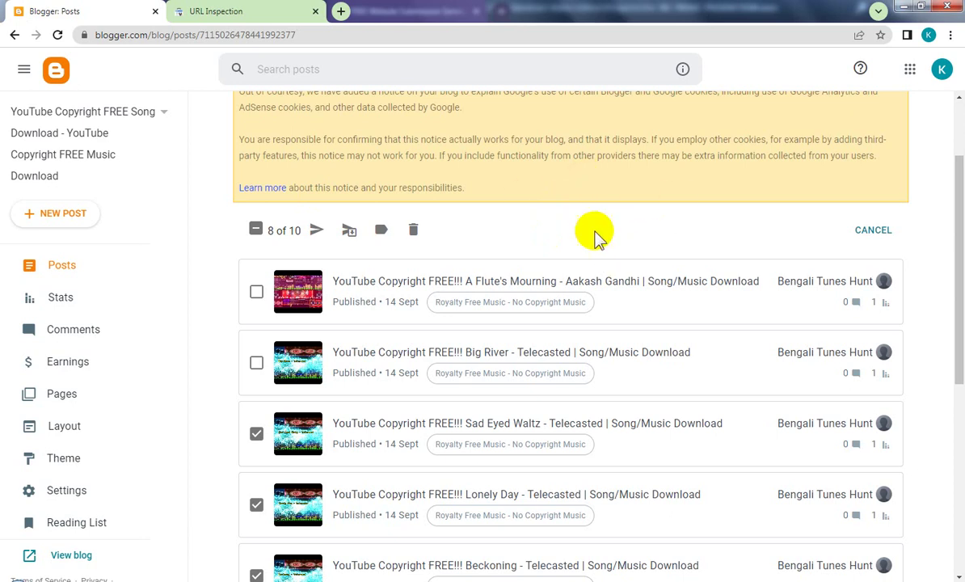
scroll(670, 334, down, 5)
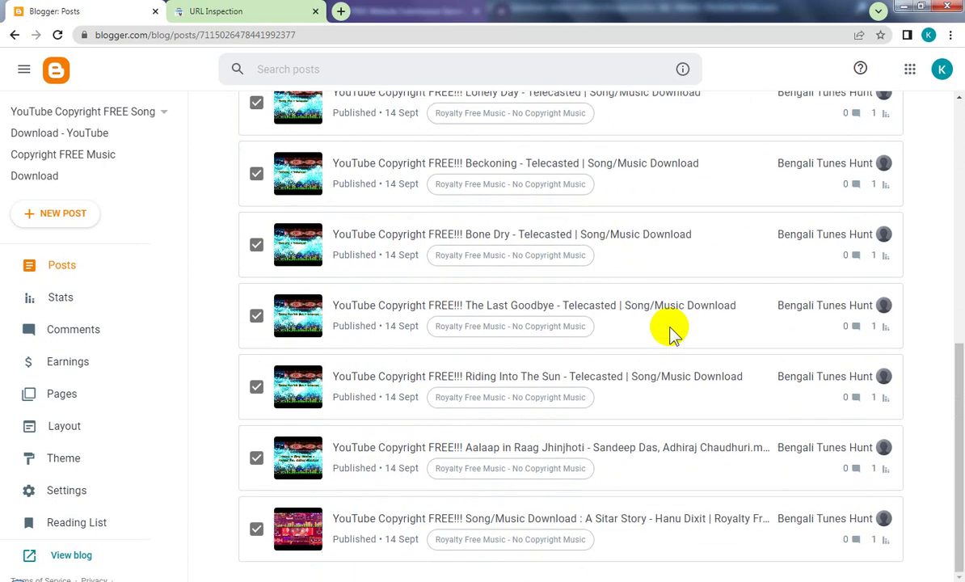
scroll(670, 334, up, 4)
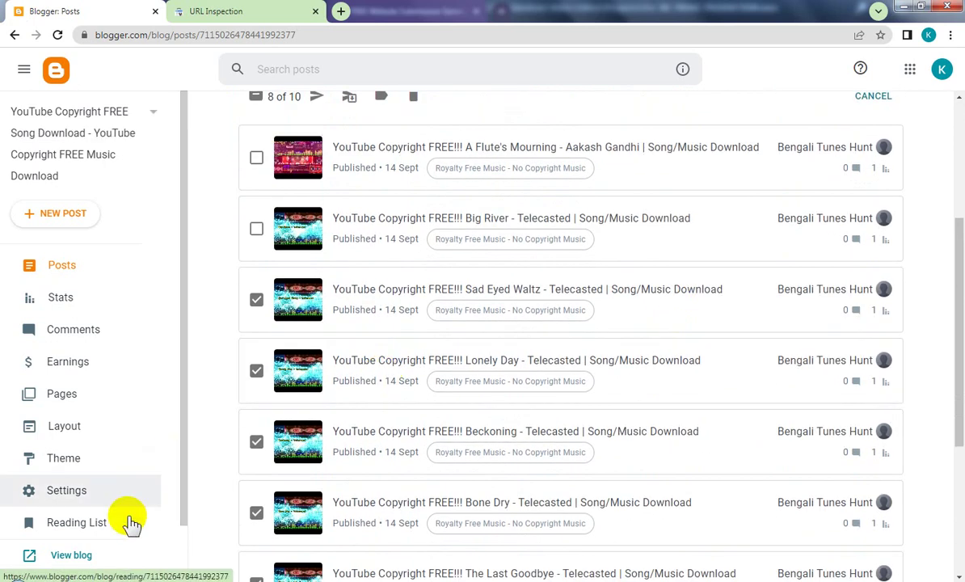
click(84, 558)
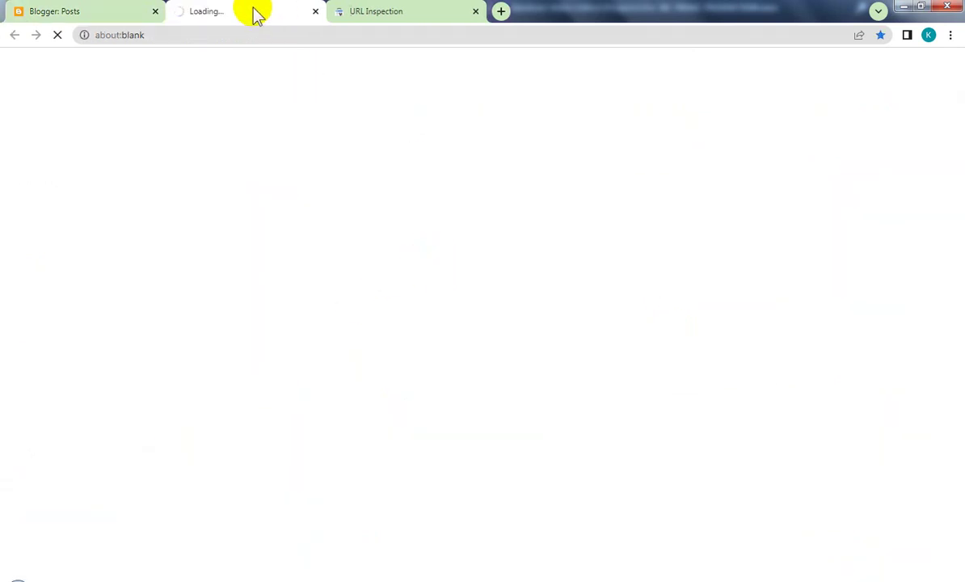
drag(253, 12, 399, 17)
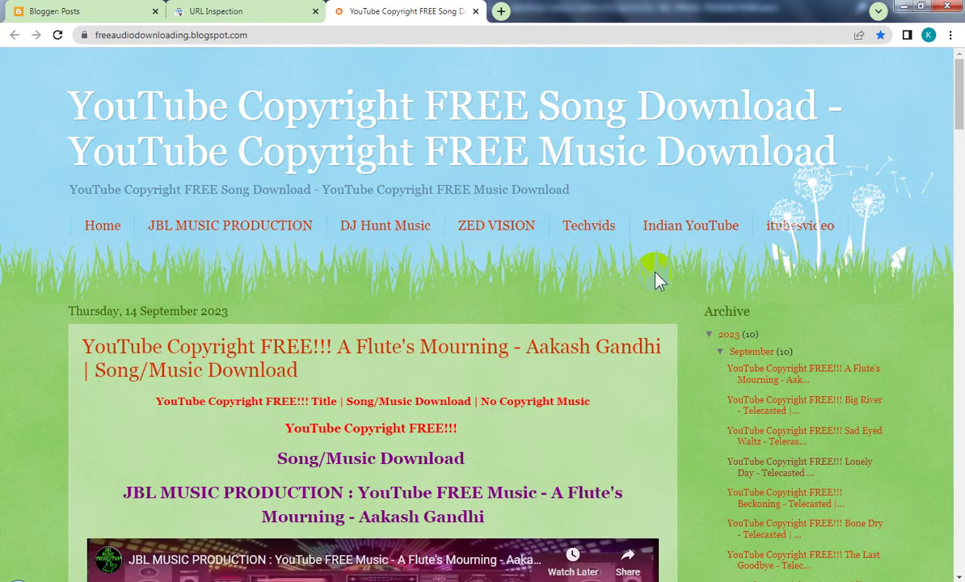
scroll(668, 273, down, 5)
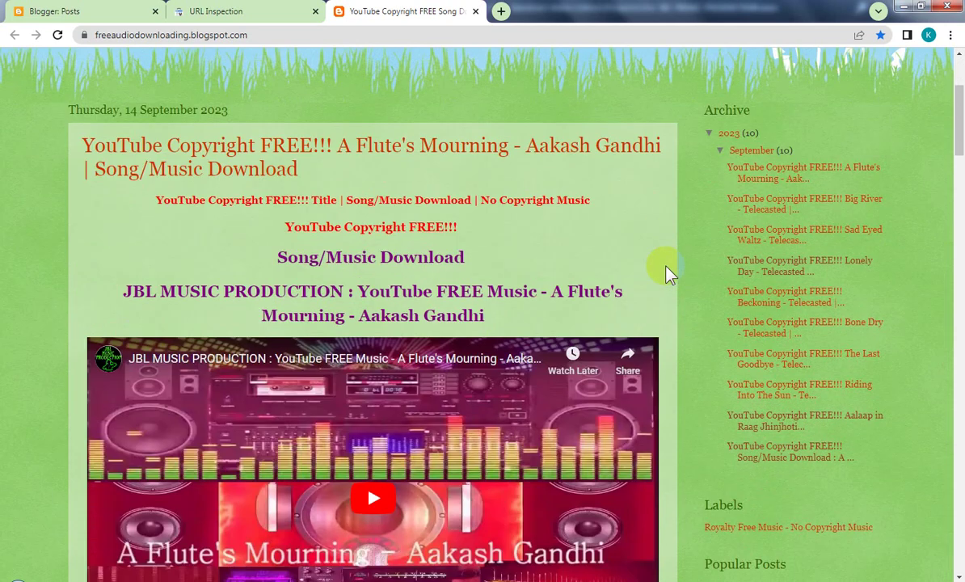
scroll(667, 273, down, 2)
scroll(667, 273, up, 3)
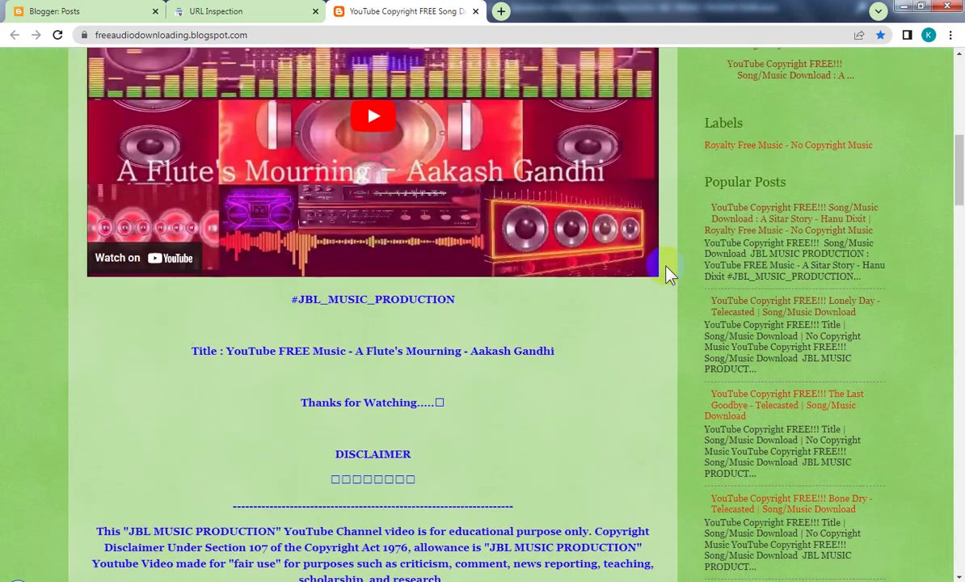
scroll(668, 274, down, 6)
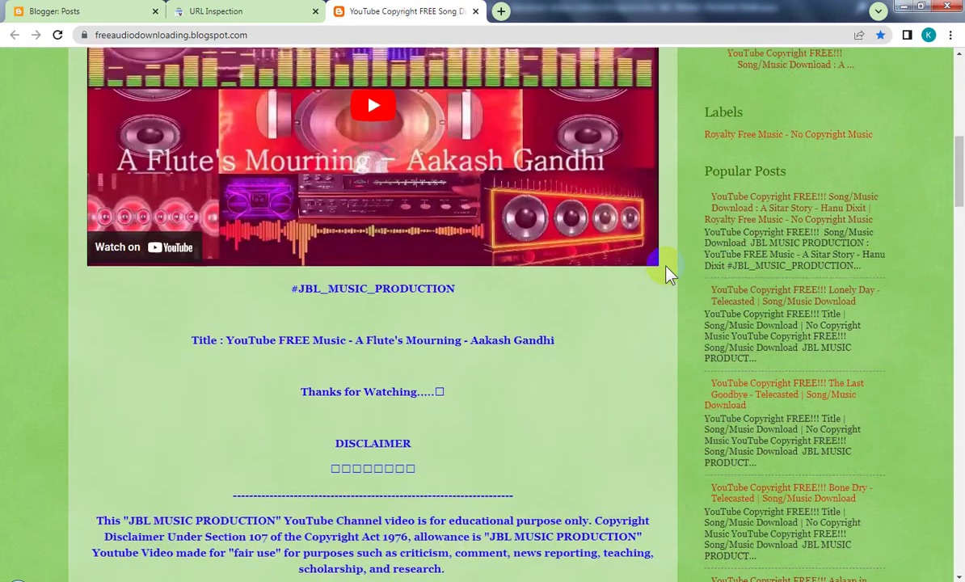
- Read through the rest of the "A Flute's Mourning" post on the live blog down to the older-posts navigation
scroll(668, 273, down, 11)
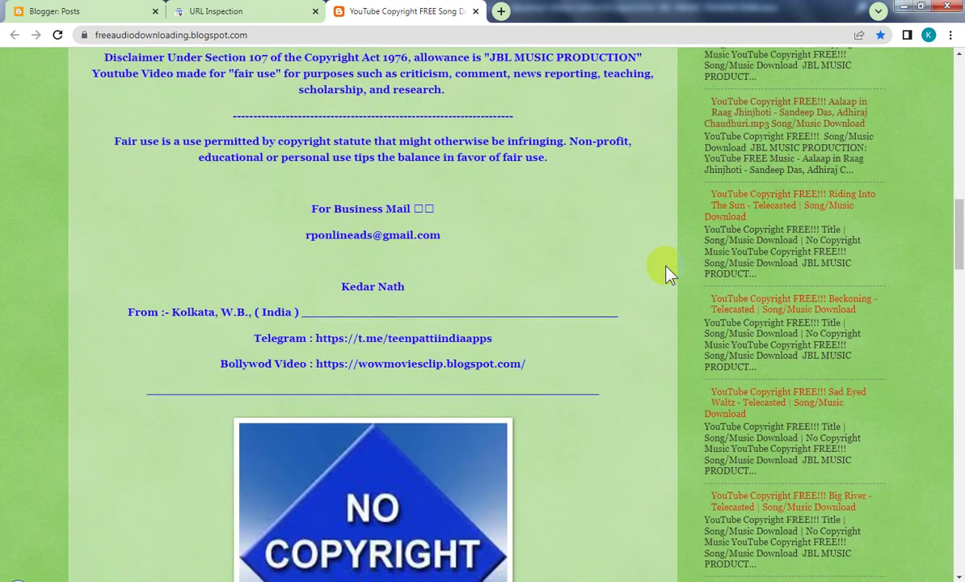
scroll(668, 273, down, 12)
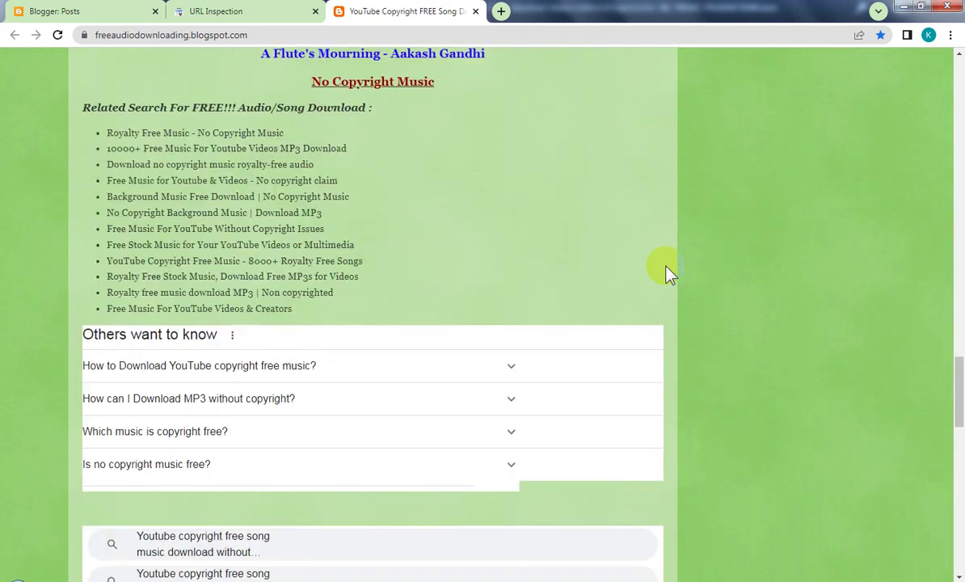
scroll(667, 273, down, 6)
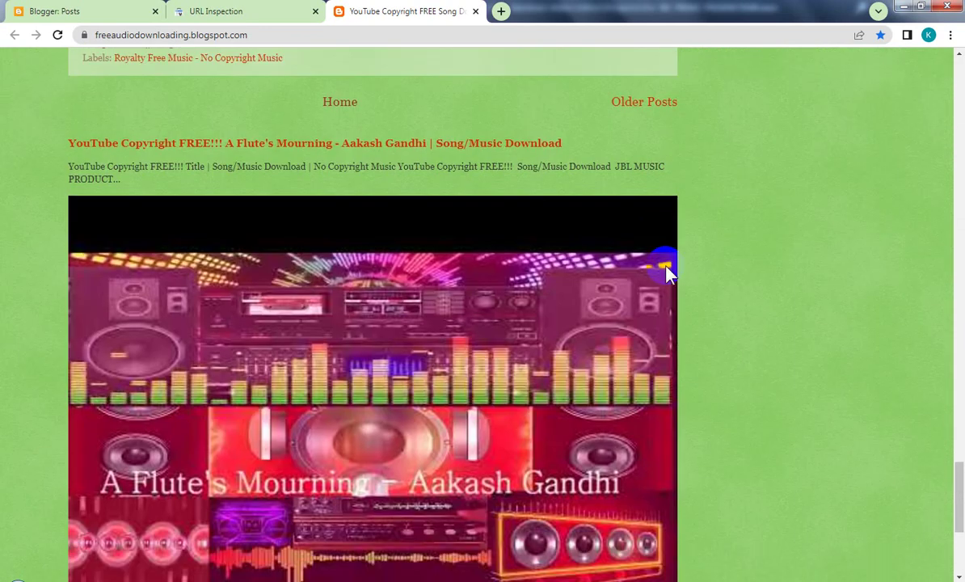
scroll(668, 273, up, 4)
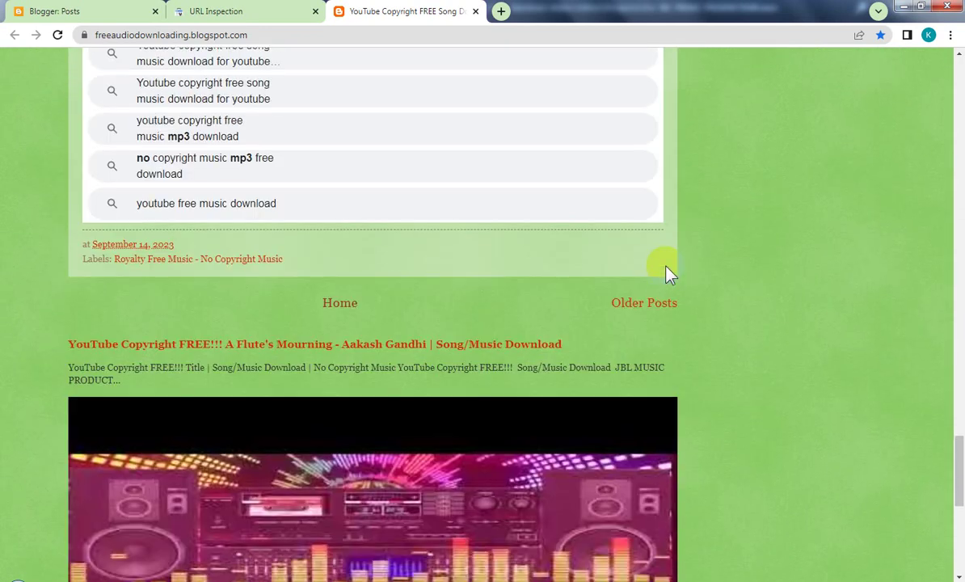
- Go to the older "Big River" post on the live blog and review its content to the end
click(643, 304)
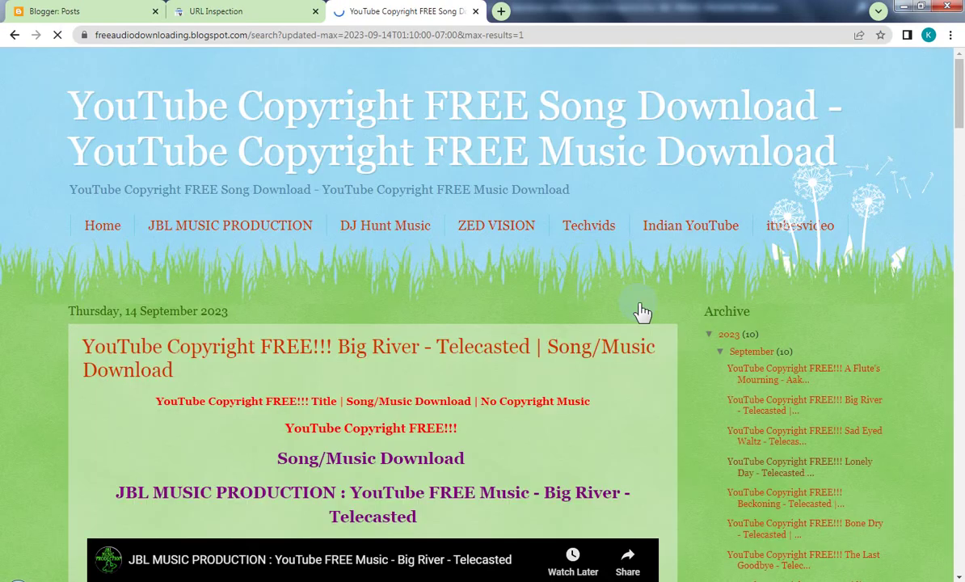
scroll(643, 312, down, 12)
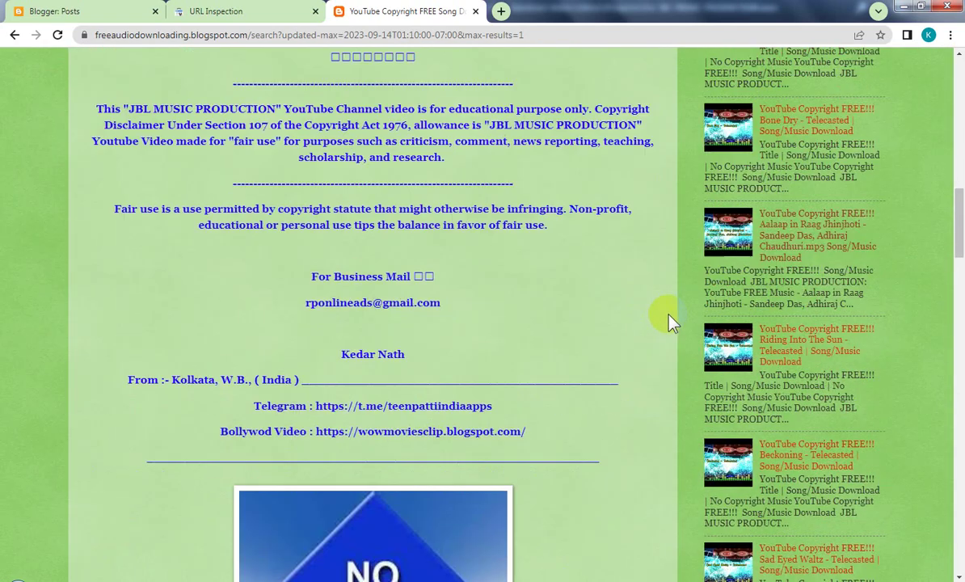
scroll(670, 321, down, 15)
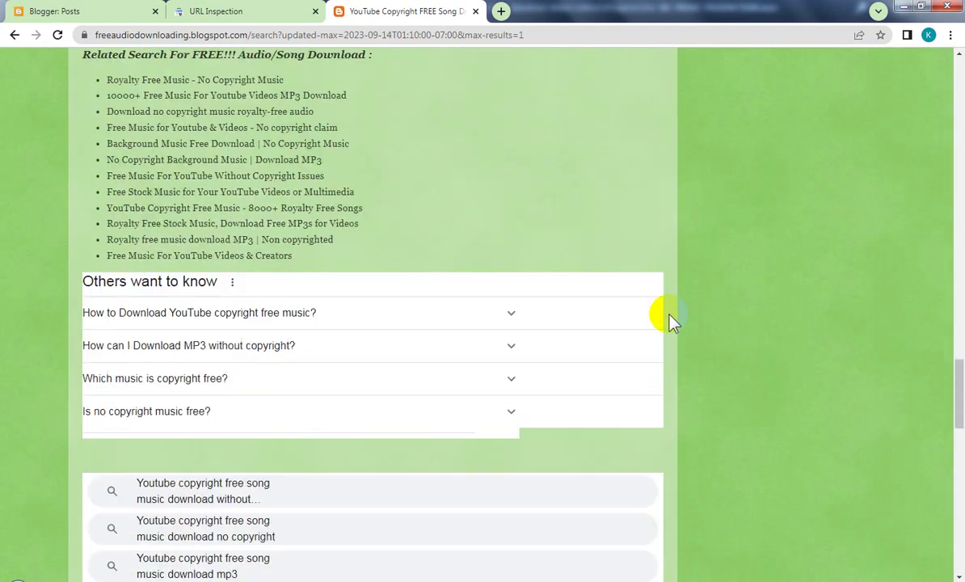
scroll(669, 321, down, 7)
- Move on to the older "Sad Eyed Waltz" post and look through its full content
click(628, 306)
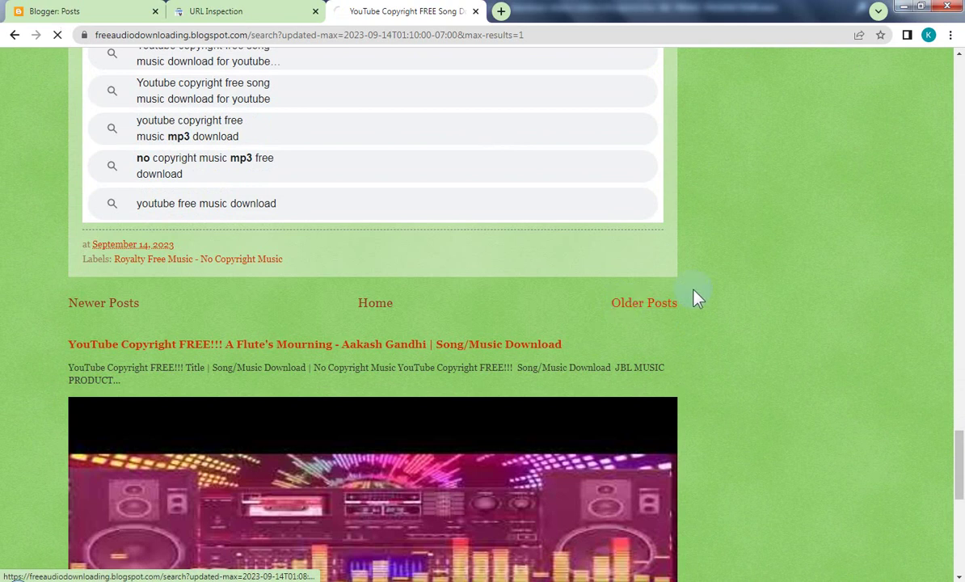
scroll(712, 326, down, 3)
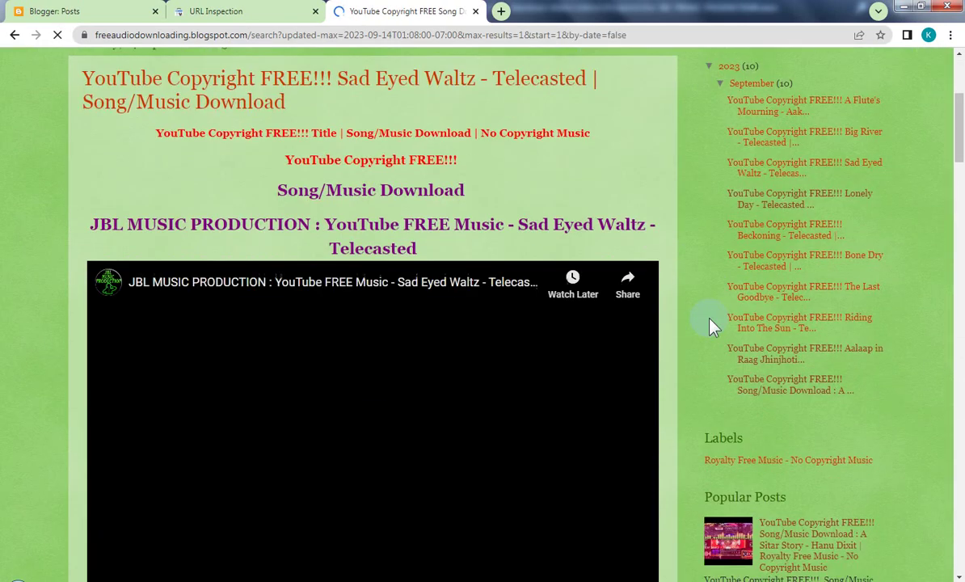
scroll(711, 326, down, 8)
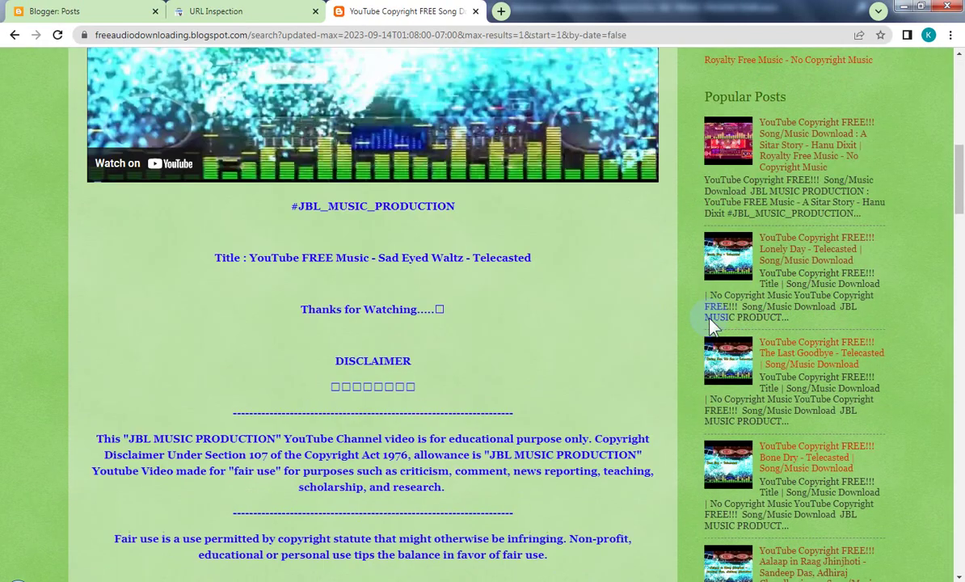
scroll(711, 326, down, 14)
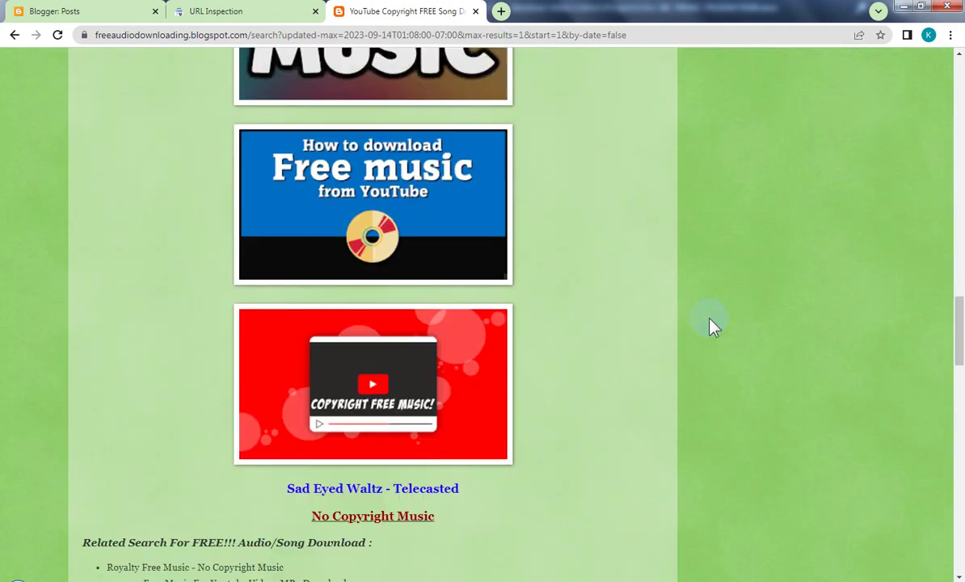
scroll(711, 325, down, 8)
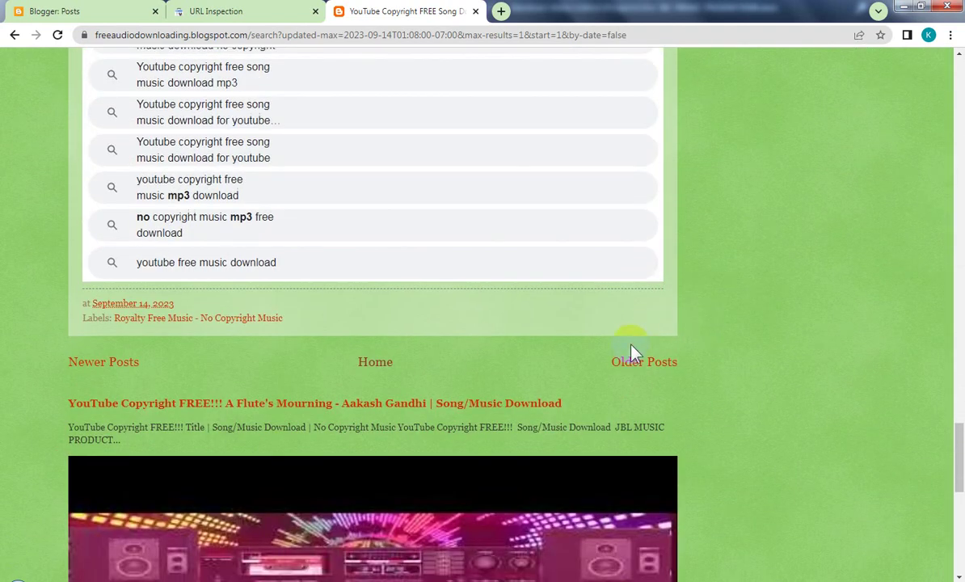
- Bring up the next older post, "Lonely Day", and examine the whole page
click(633, 365)
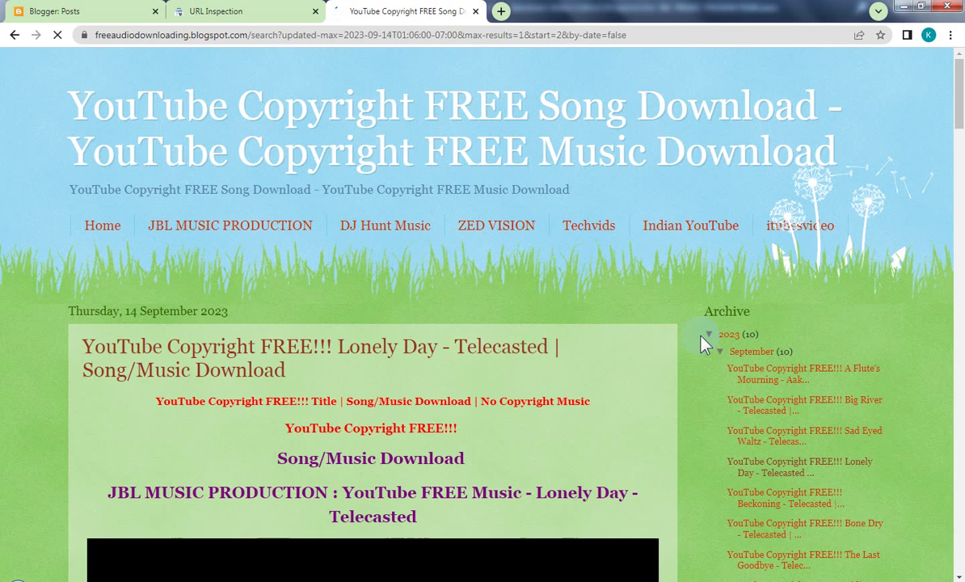
scroll(702, 343, down, 3)
scroll(704, 341, down, 4)
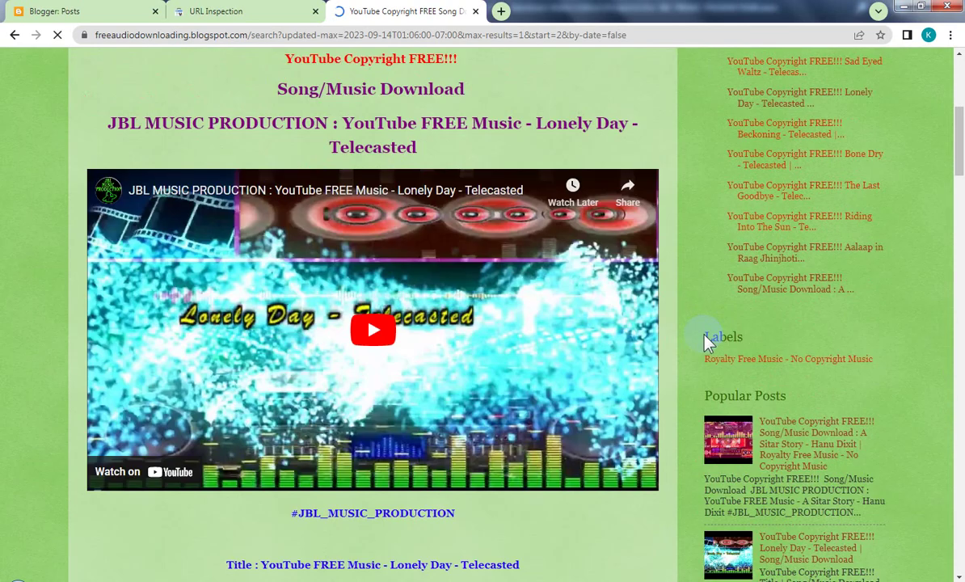
scroll(711, 340, down, 15)
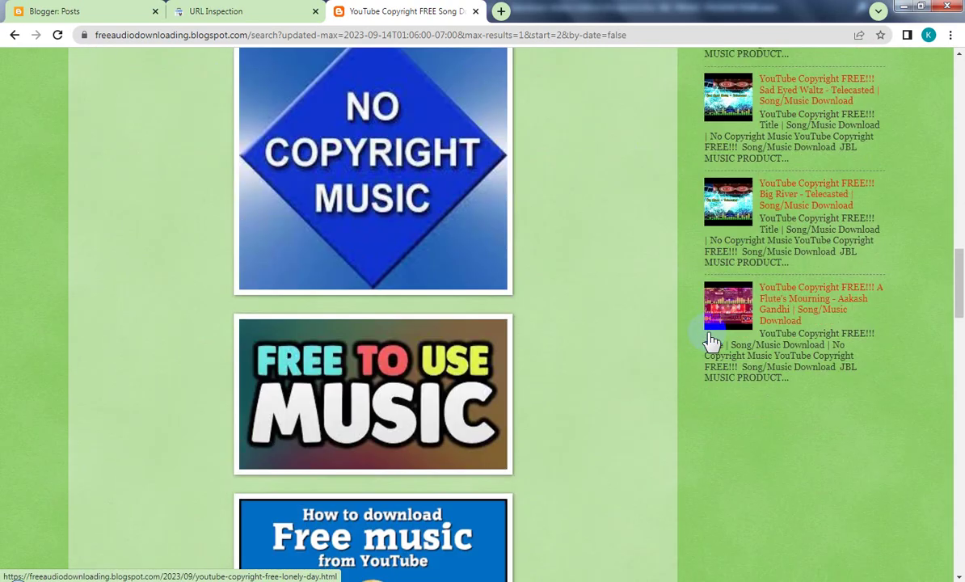
scroll(712, 341, down, 15)
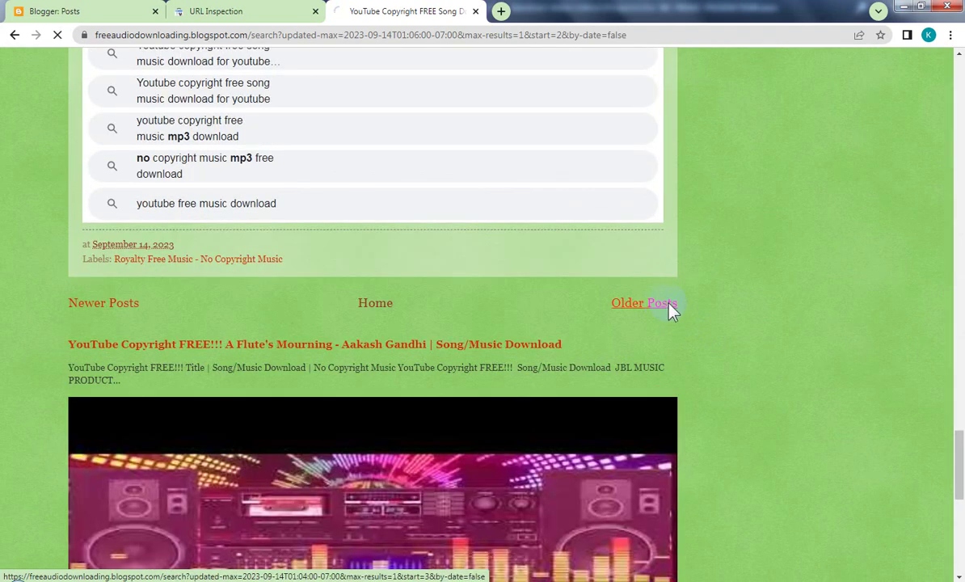
- Continue to the older "Beckoning" post and check its video, text and related-search sections
click(671, 307)
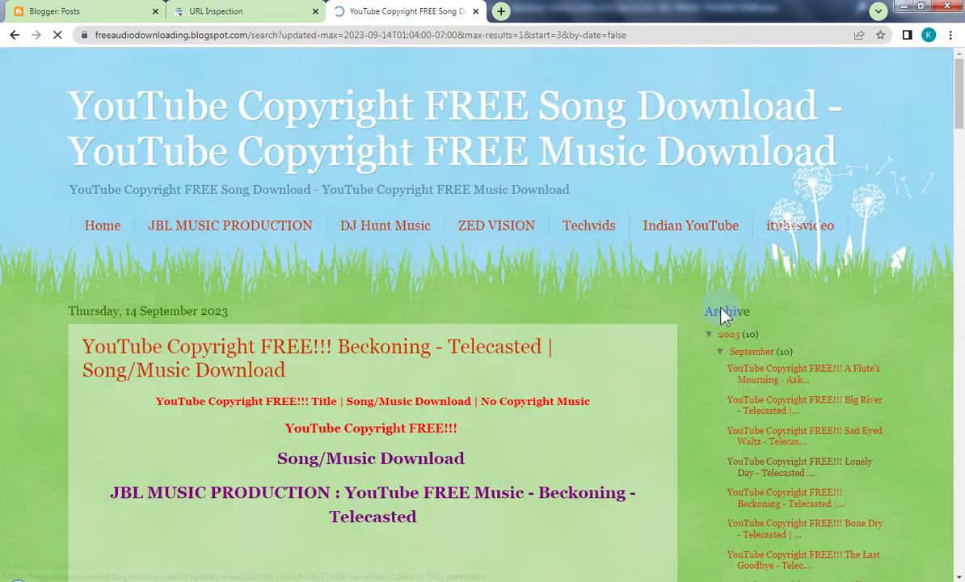
scroll(715, 357, down, 3)
scroll(715, 360, down, 3)
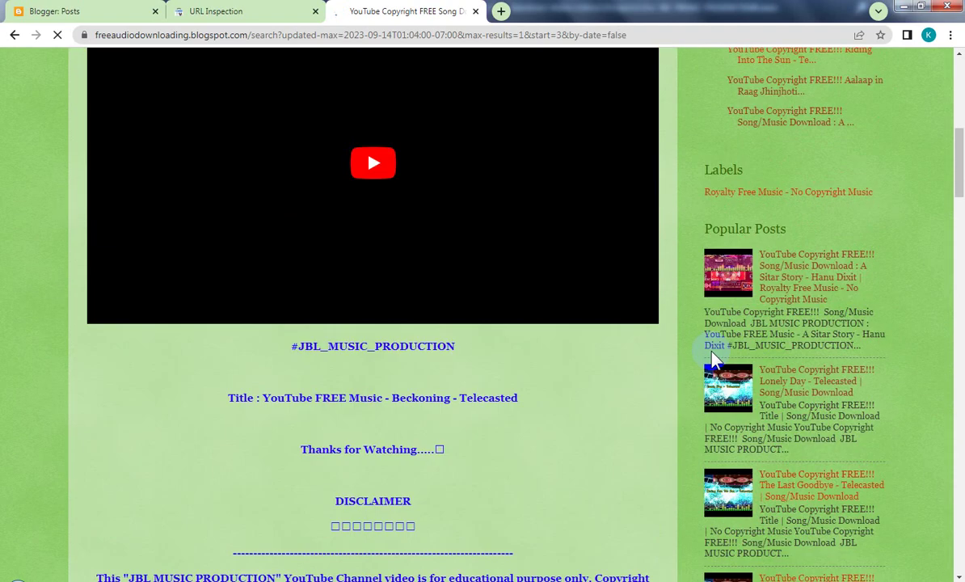
scroll(714, 359, up, 3)
scroll(715, 360, down, 4)
scroll(715, 360, down, 10)
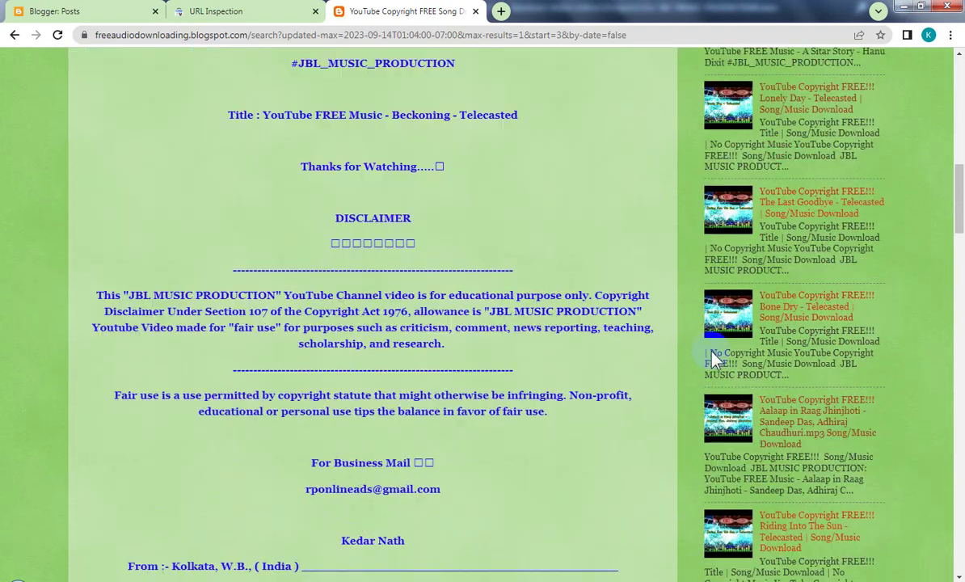
scroll(715, 360, down, 15)
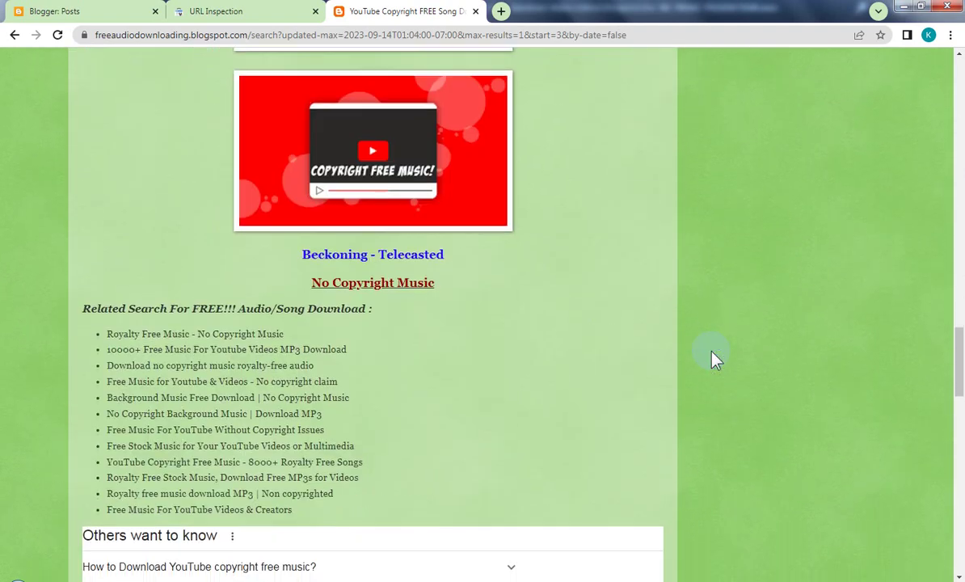
scroll(715, 360, up, 3)
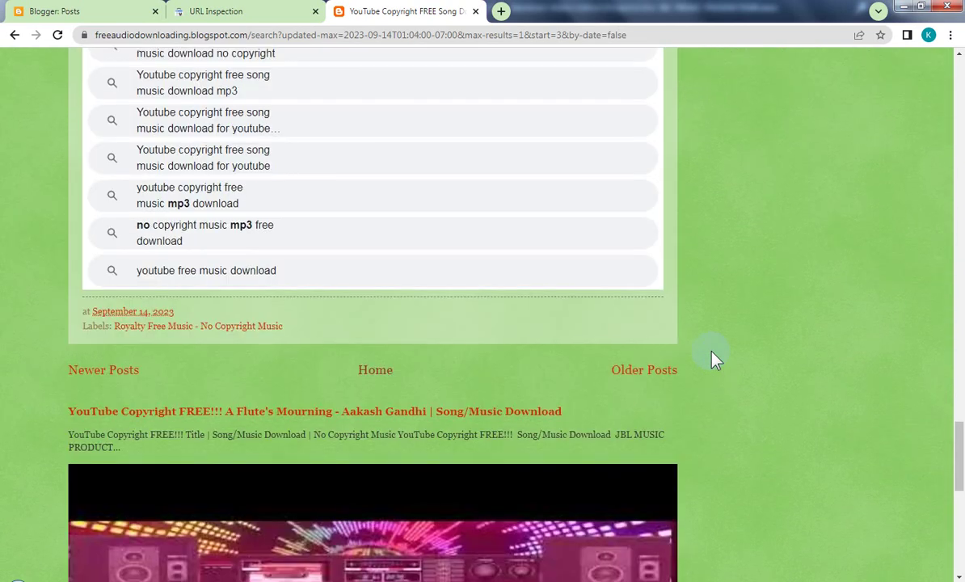
- Advance to the older "Bone Dry" post and view its content down to the page navigation
click(647, 369)
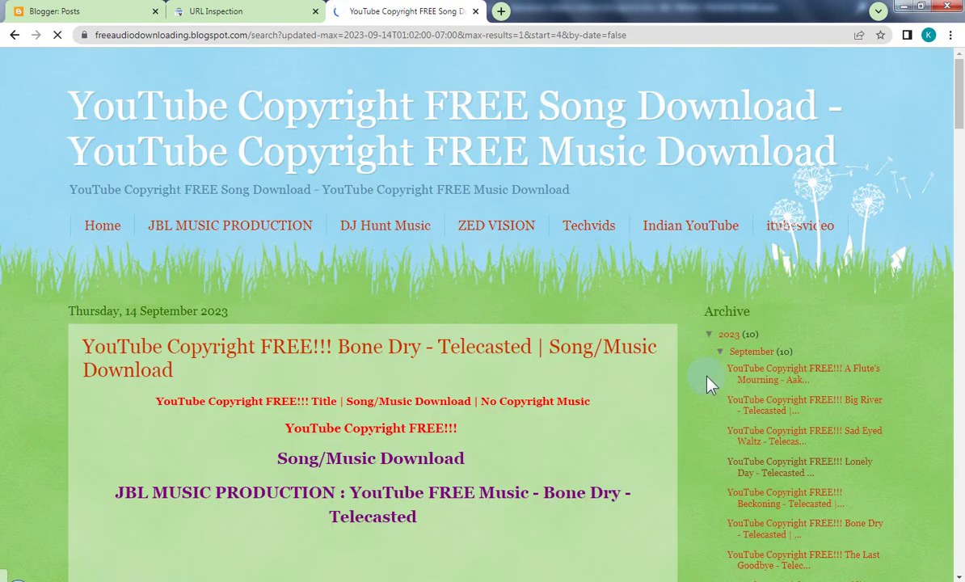
scroll(709, 383, down, 3)
scroll(709, 383, down, 10)
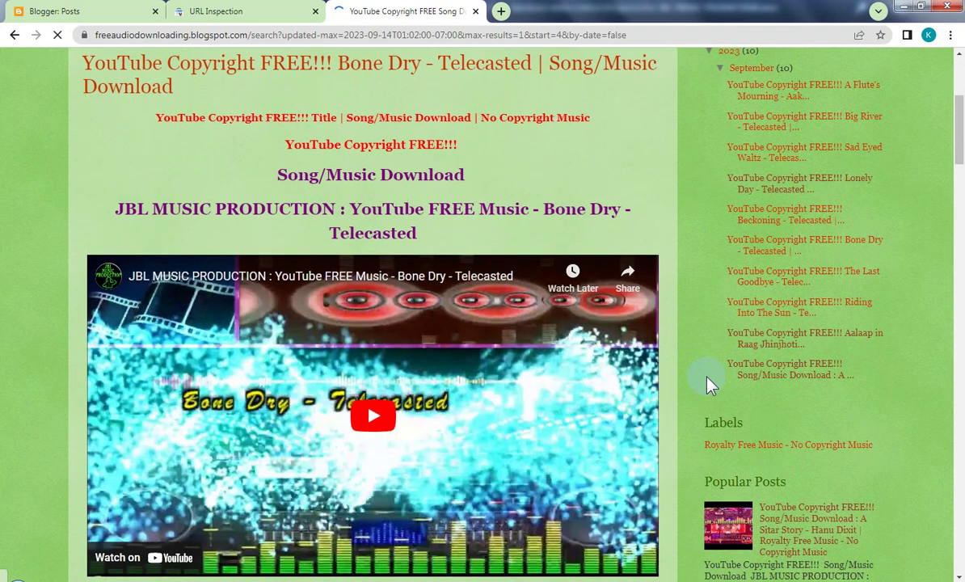
scroll(709, 383, down, 13)
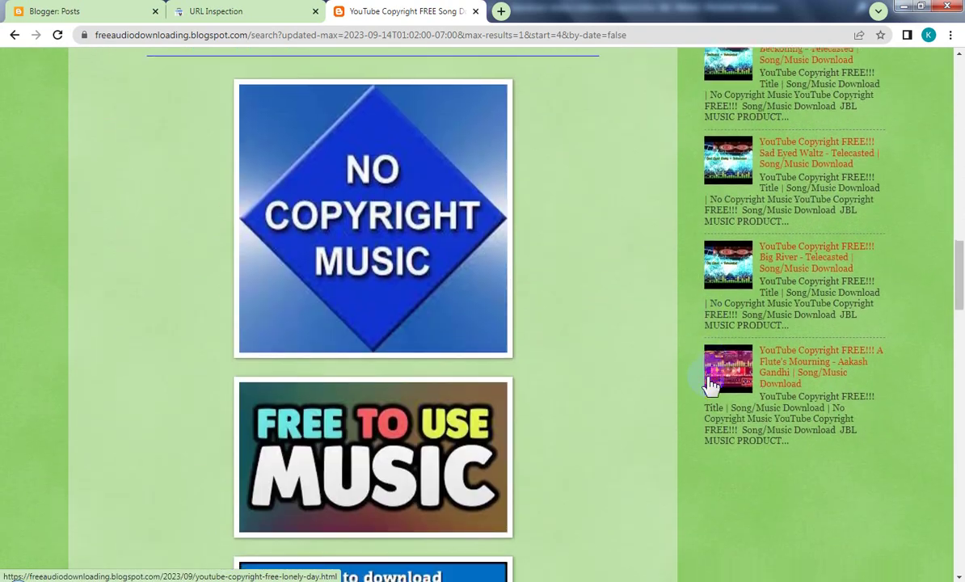
scroll(709, 383, down, 12)
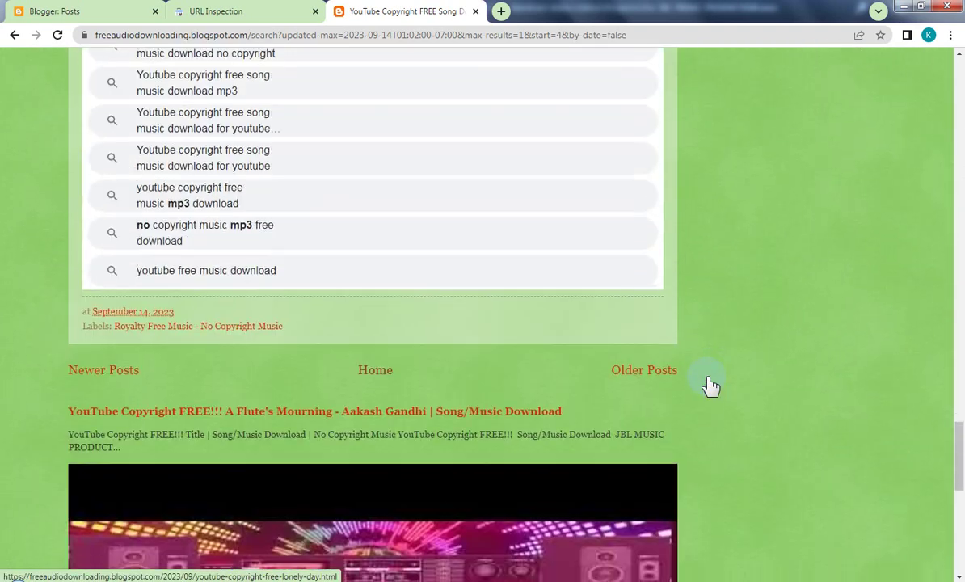
scroll(709, 384, up, 6)
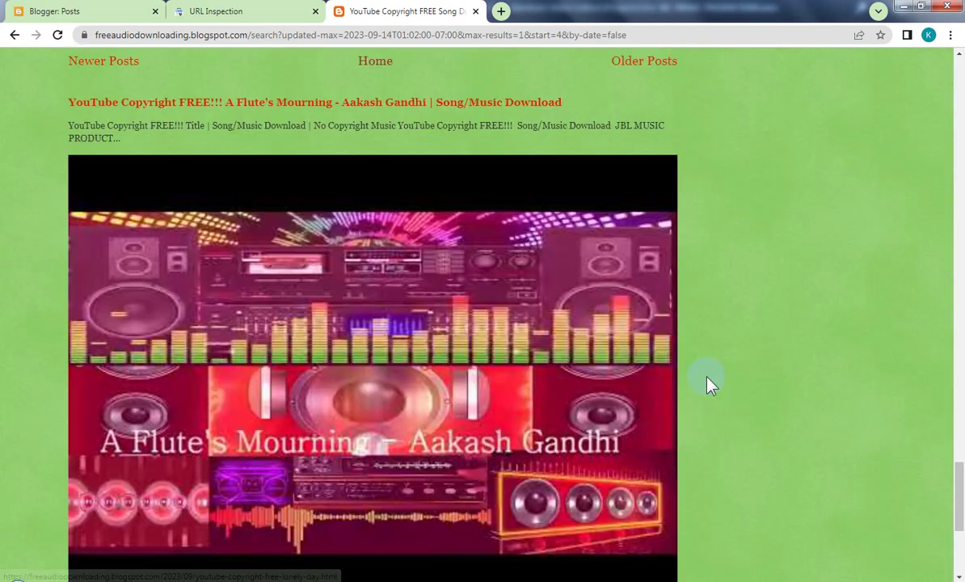
- Open the older "The Last Goodbye" post and review it from the title to the page navigation
click(657, 217)
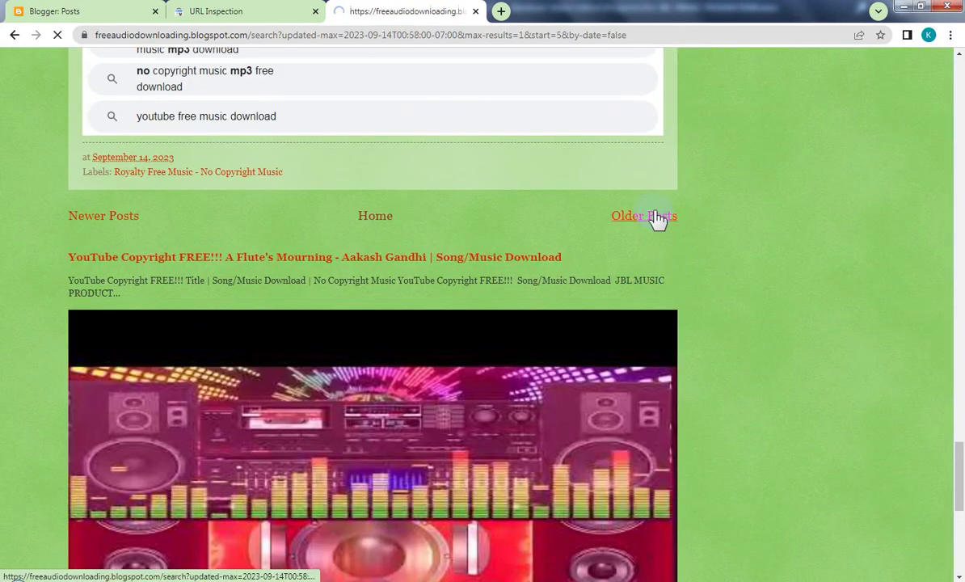
scroll(674, 351, down, 4)
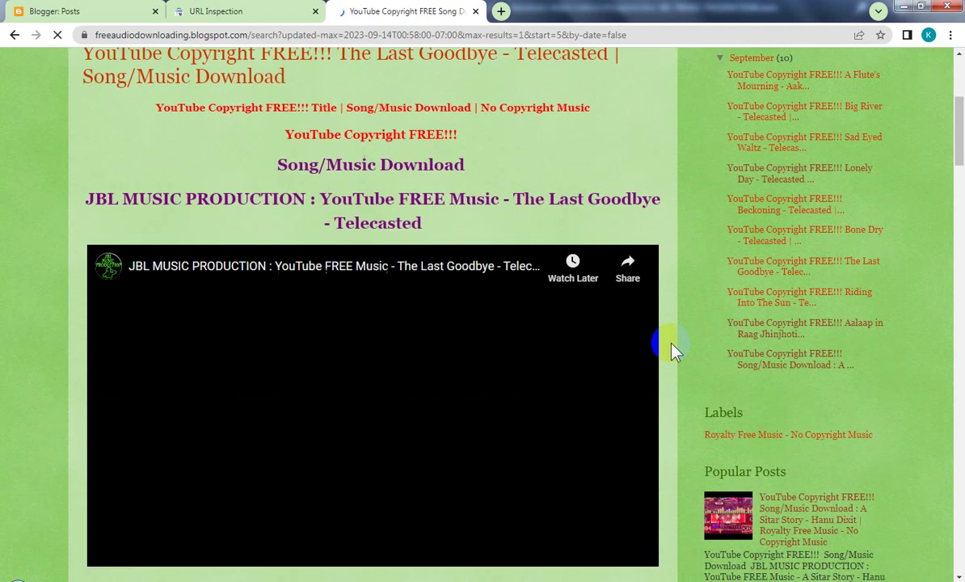
scroll(674, 351, down, 4)
scroll(674, 350, down, 7)
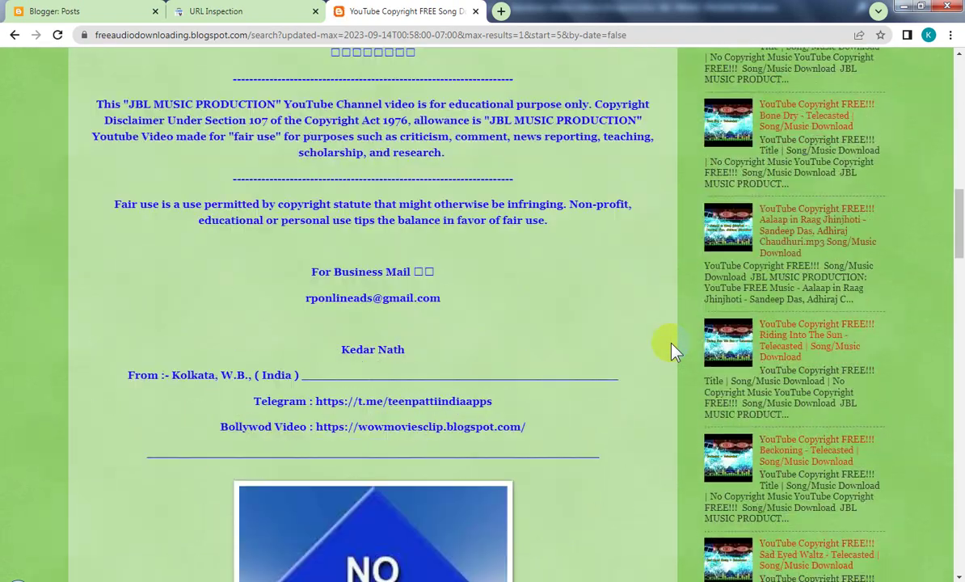
scroll(674, 351, down, 20)
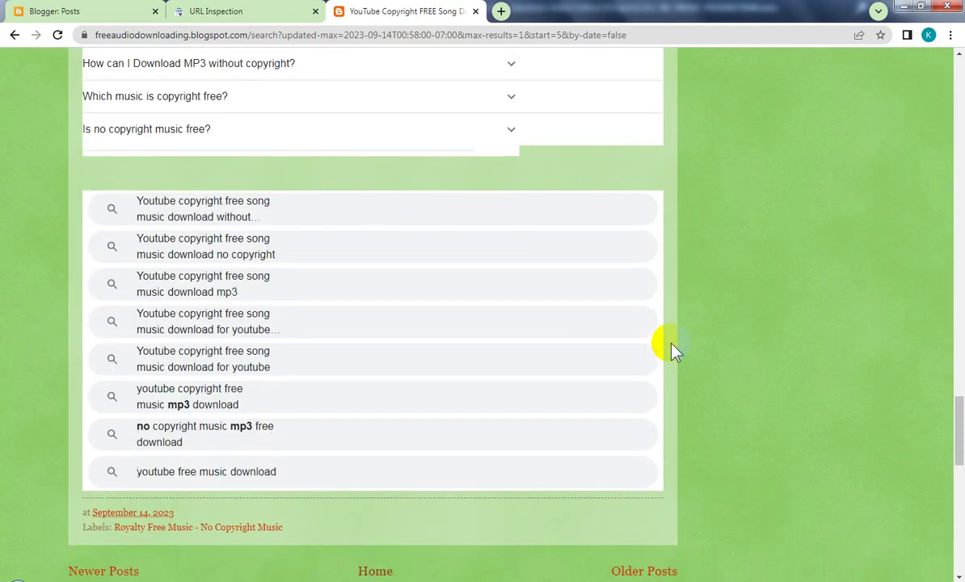
scroll(674, 351, down, 10)
scroll(674, 351, up, 4)
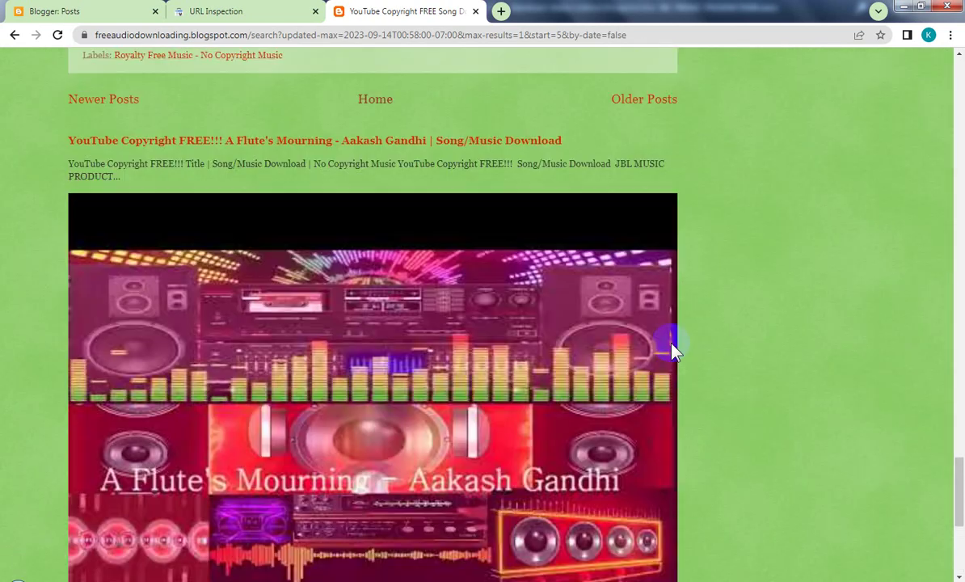
scroll(674, 351, up, 3)
- Open the older "Riding Into The Sun" post and review its video, text, images and related-search sections
click(650, 351)
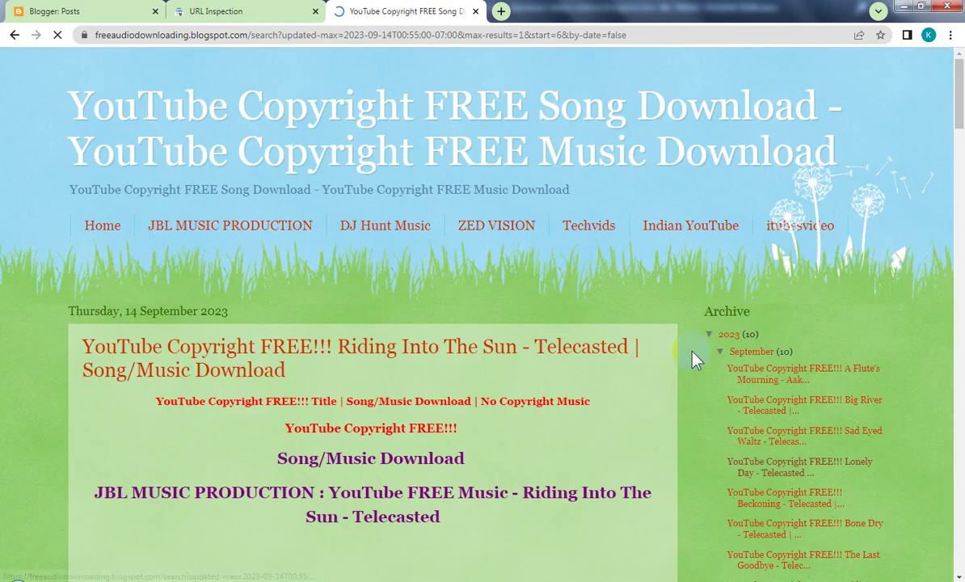
scroll(700, 399, down, 3)
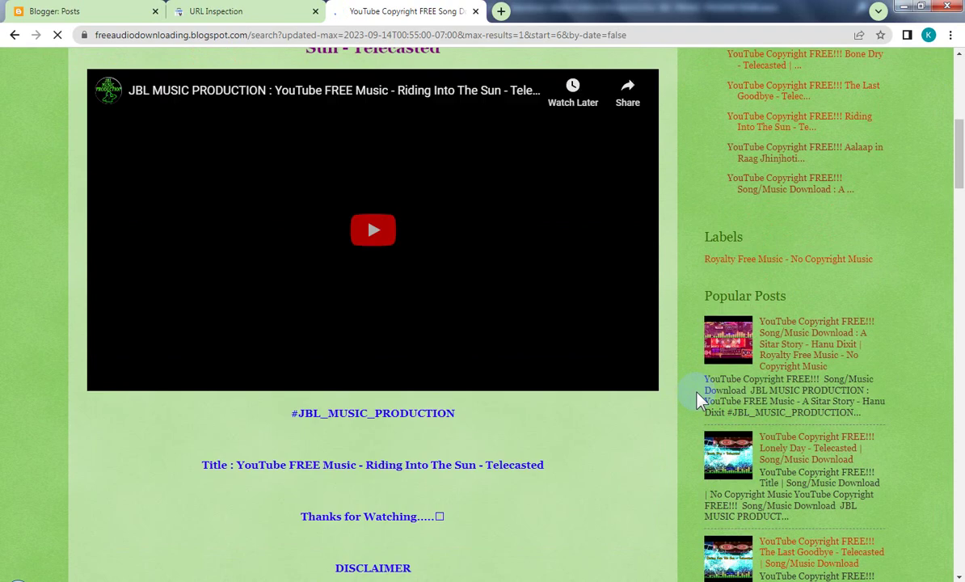
scroll(700, 399, down, 15)
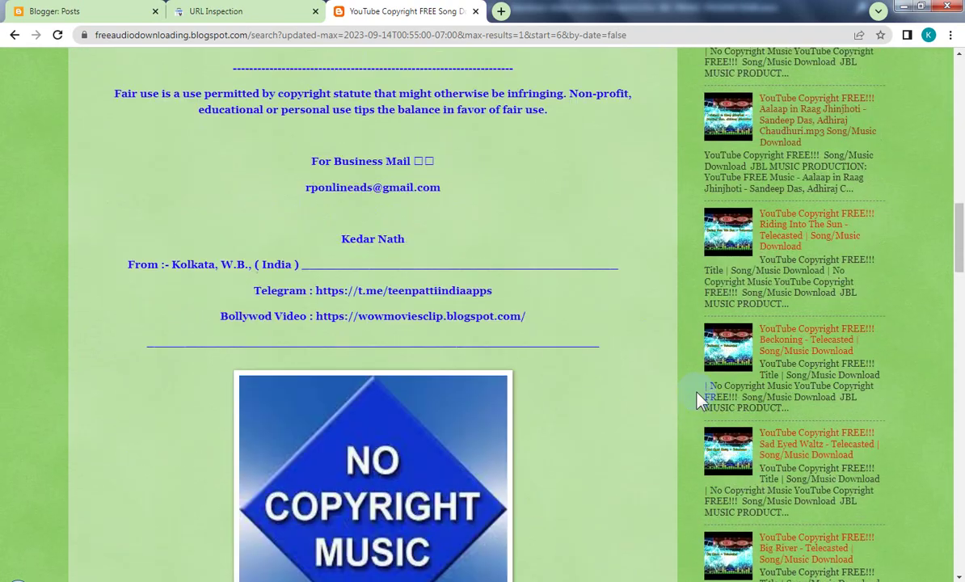
scroll(700, 400, down, 15)
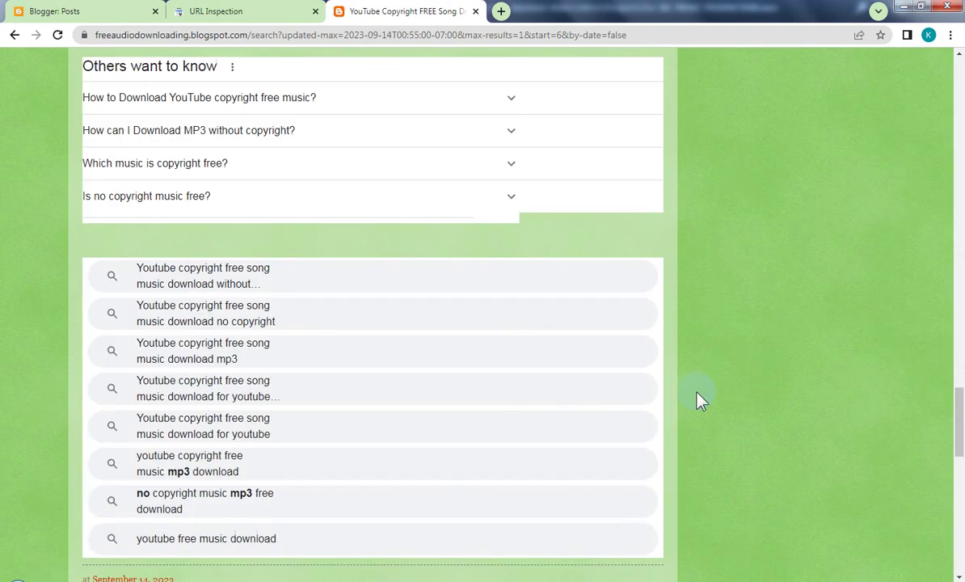
scroll(700, 399, up, 15)
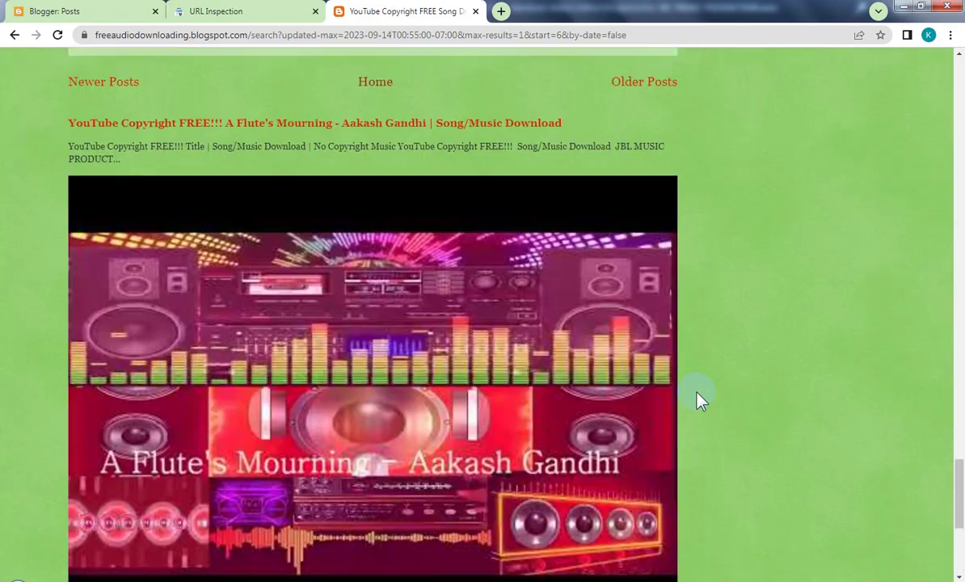
scroll(700, 399, up, 15)
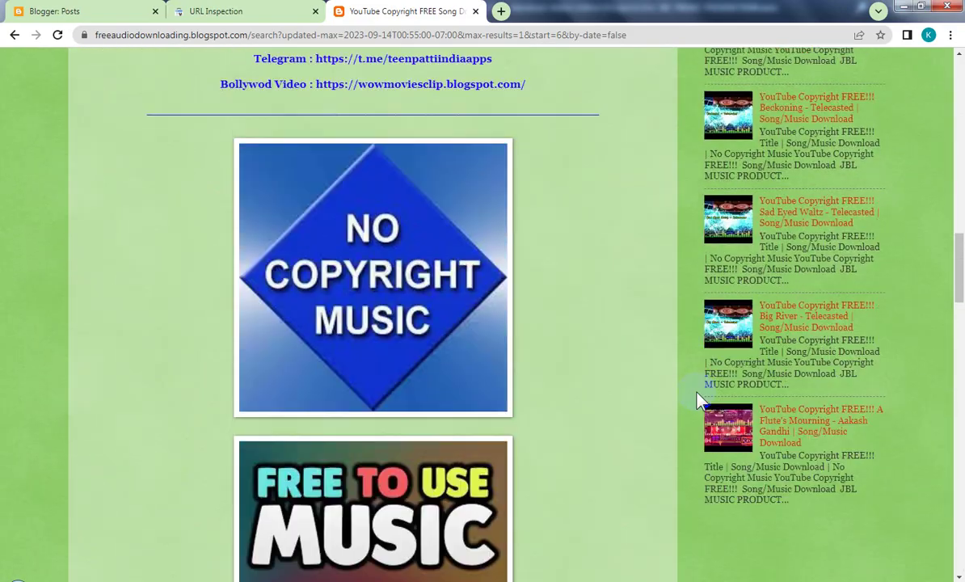
scroll(700, 399, up, 5)
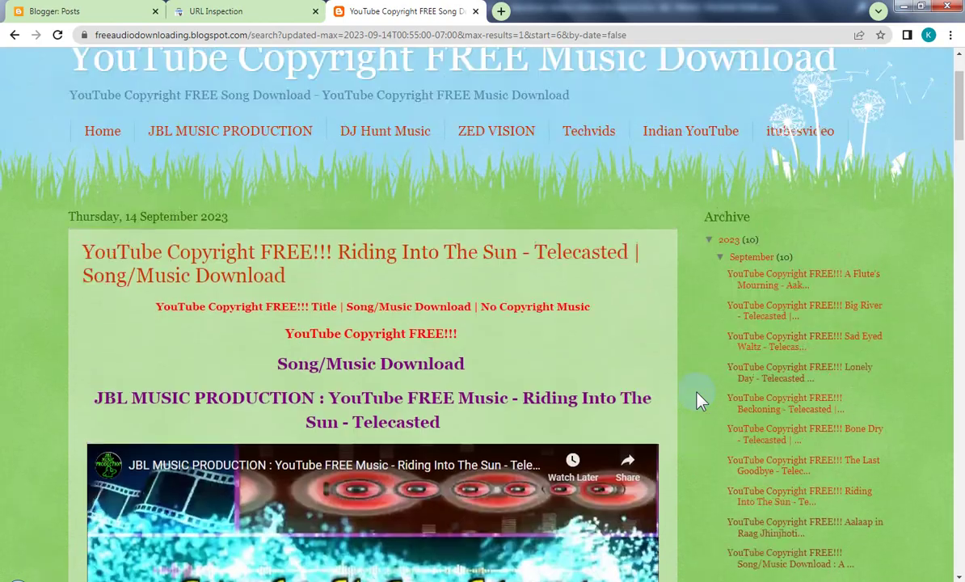
scroll(599, 370, down, 20)
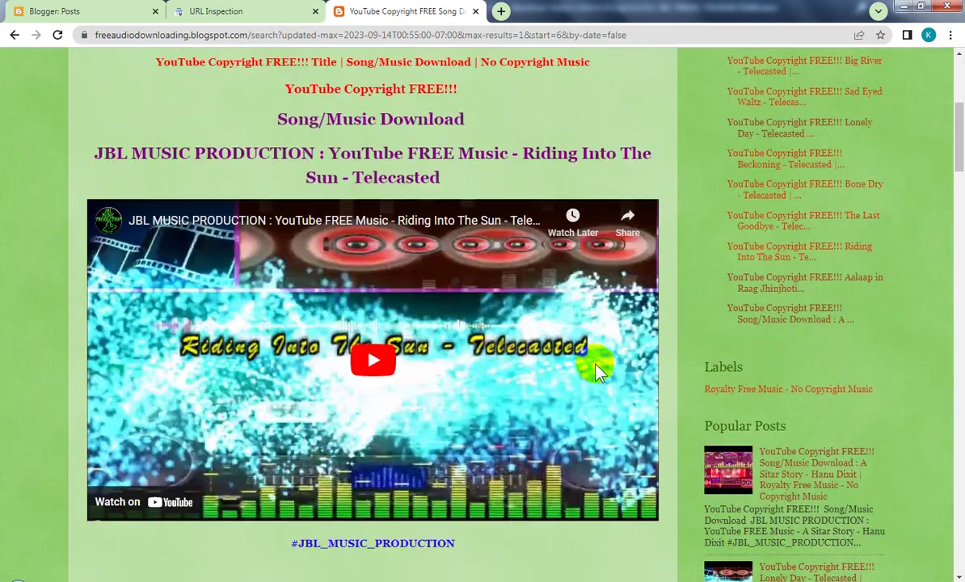
scroll(599, 370, down, 20)
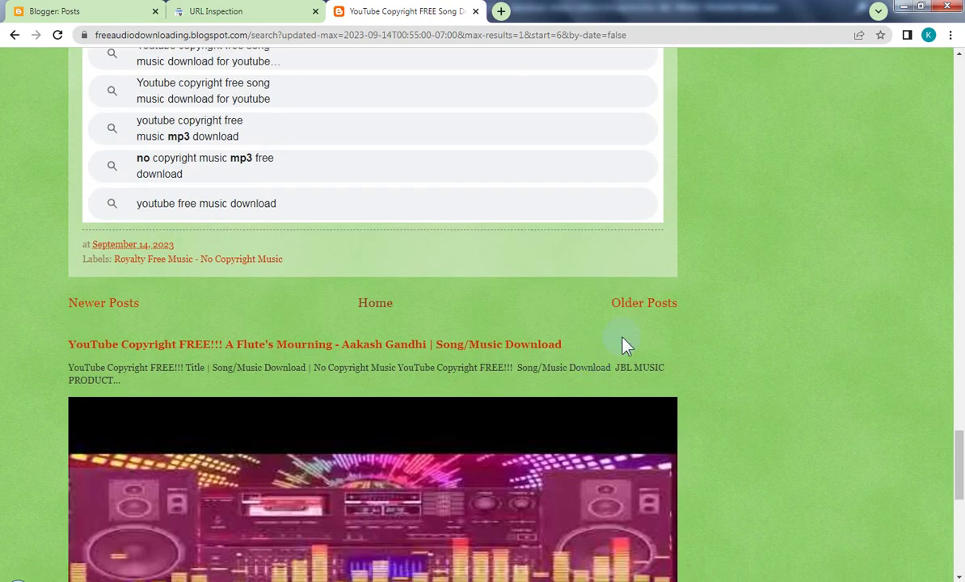
- Move on to the older "Aalaap in Raag Jhinjhoti" post and look through it down to the page navigation
click(644, 304)
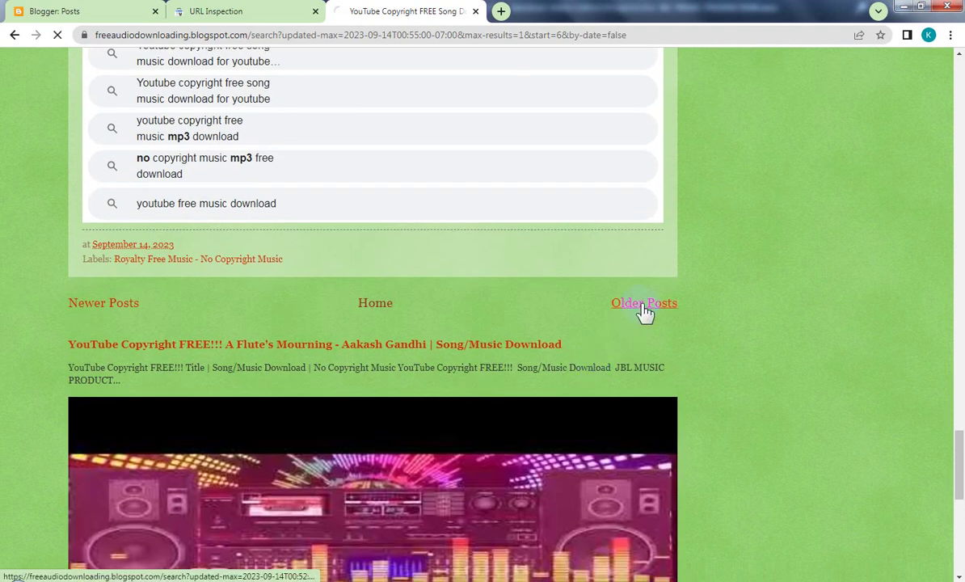
scroll(638, 371, down, 8)
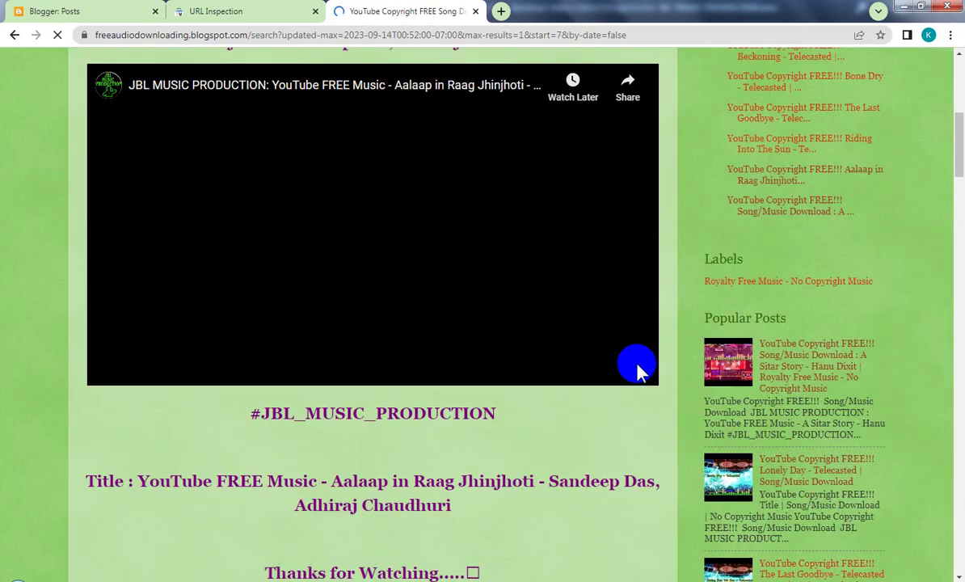
scroll(639, 371, up, 2)
scroll(638, 371, down, 7)
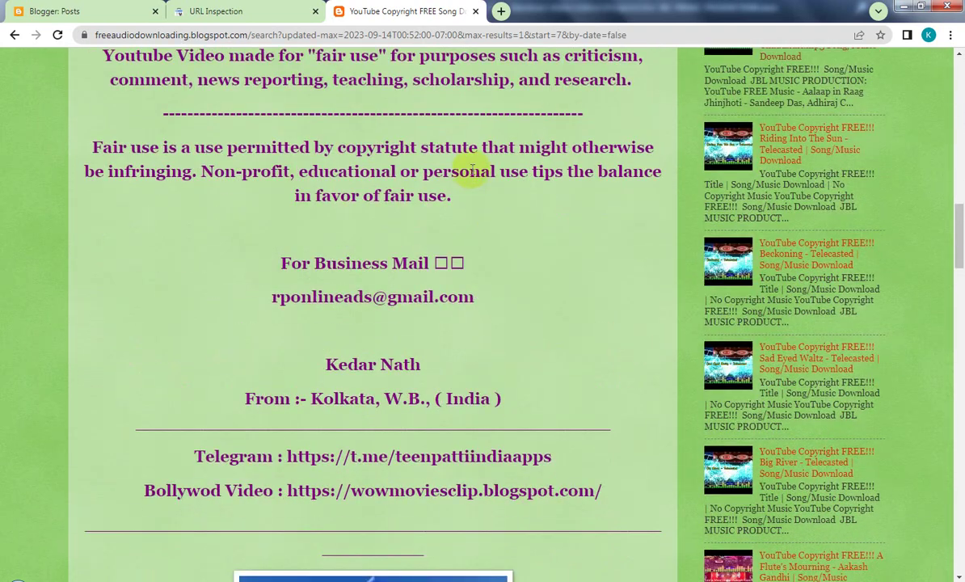
scroll(593, 377, down, 10)
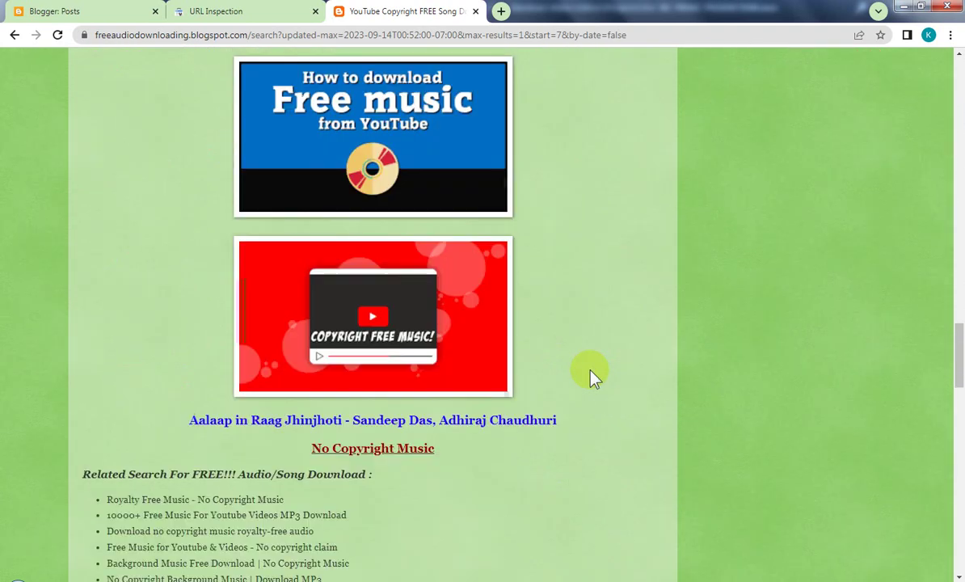
scroll(591, 375, down, 13)
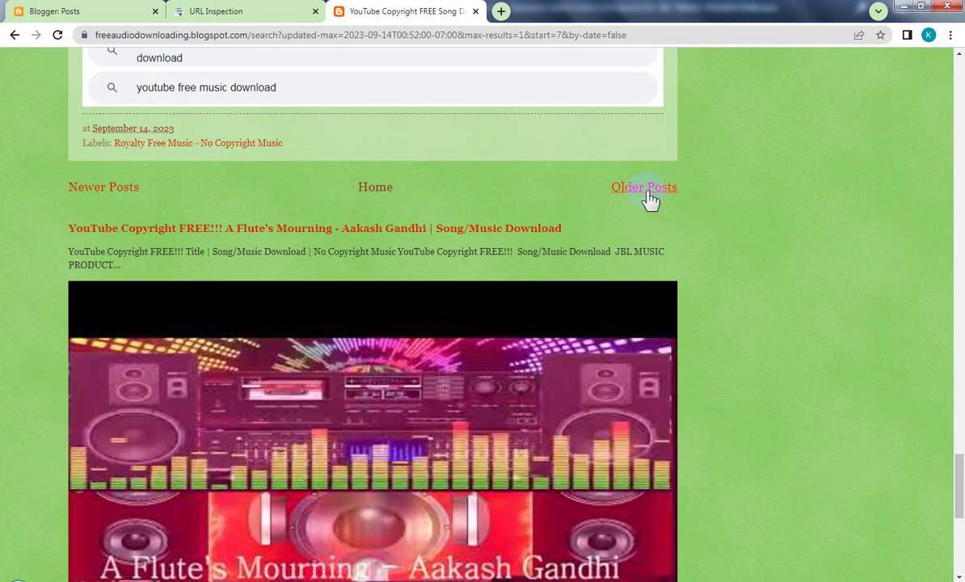
- Go to the older "A Sitar Story" post and examine its disclaimer, related searches and "Others want to know" section
click(649, 196)
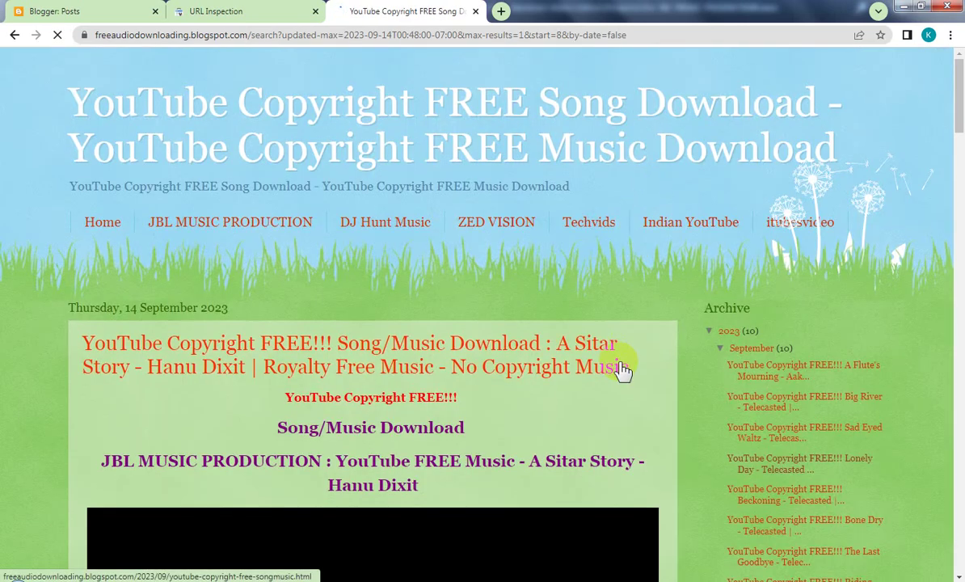
scroll(620, 368, down, 9)
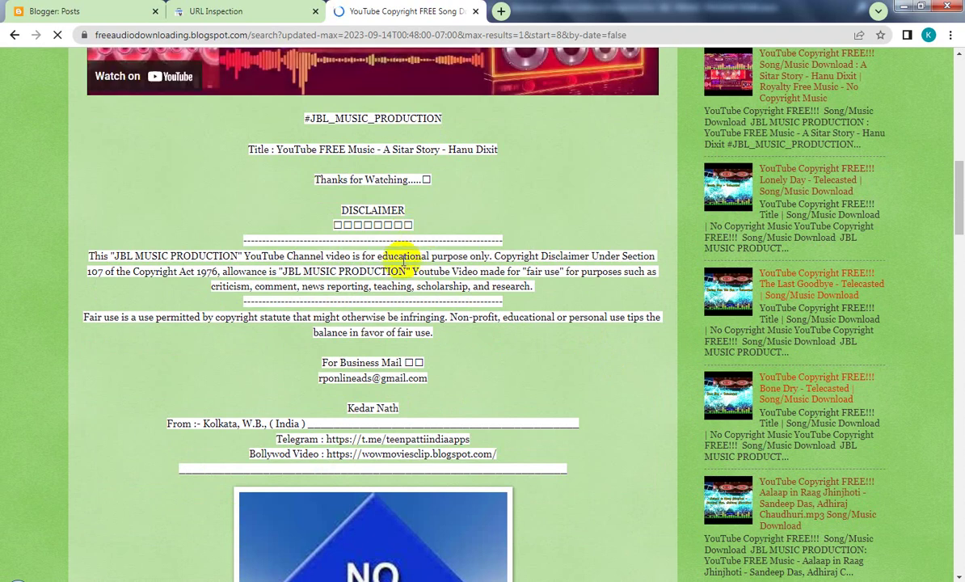
scroll(409, 278, down, 10)
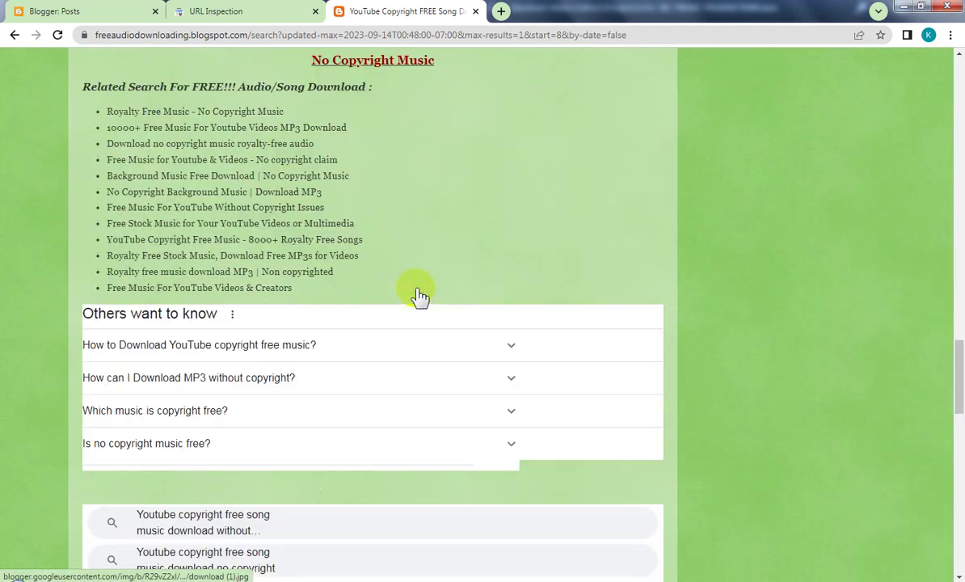
scroll(420, 295, down, 4)
scroll(306, 249, up, 3)
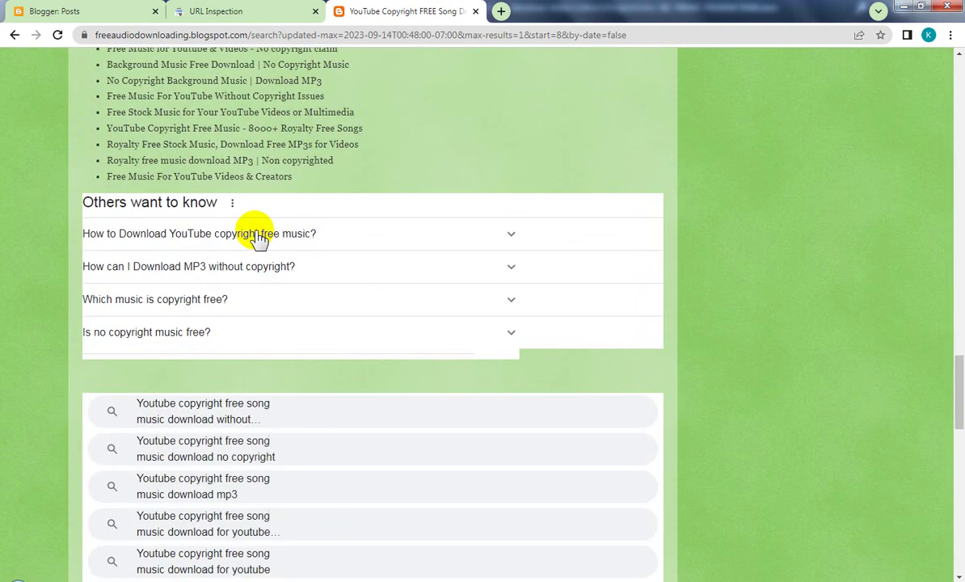
scroll(324, 311, down, 3)
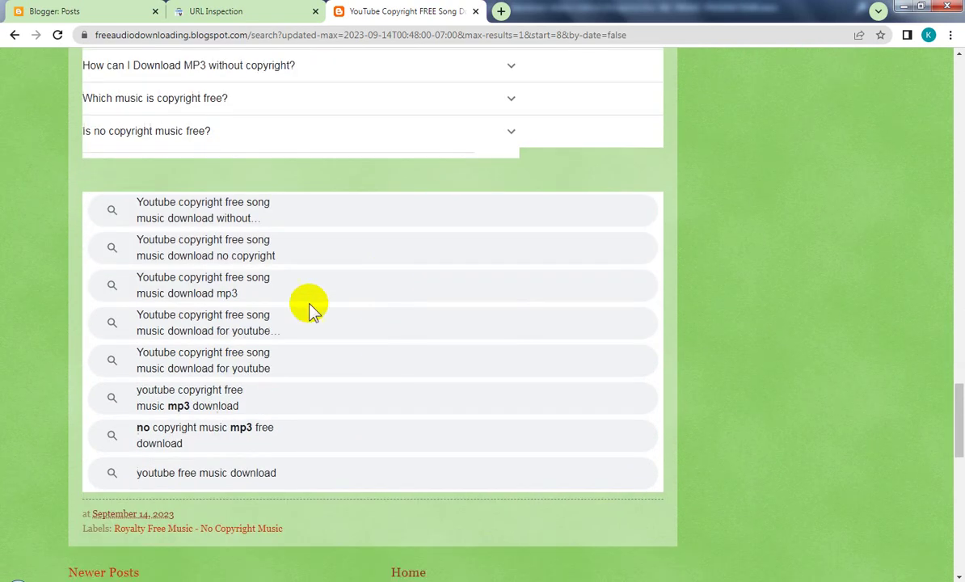
scroll(647, 303, down, 5)
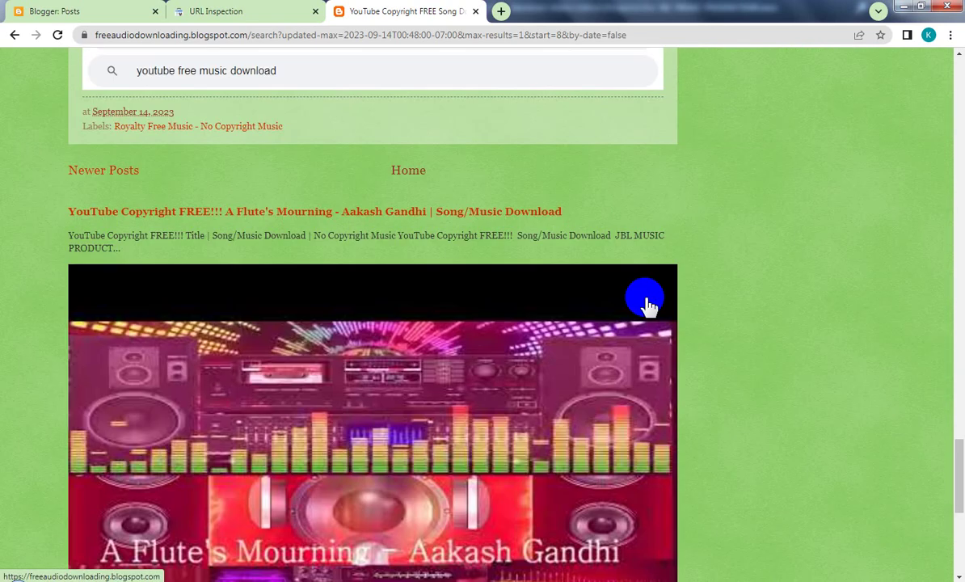
scroll(647, 302, up, 5)
- In Blogger's post list, select the "Big River" post and copy the link address of its live page
click(258, 12)
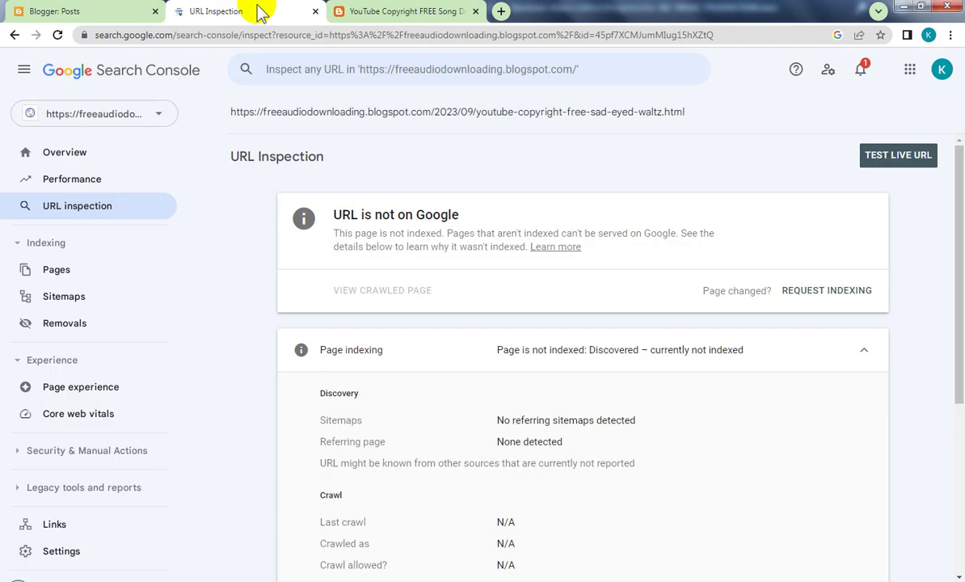
click(48, 11)
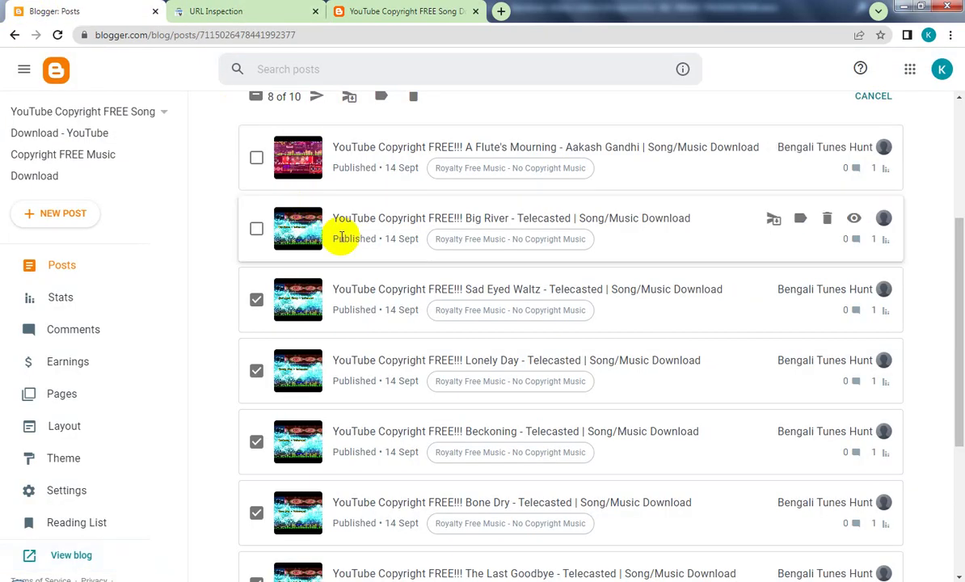
click(256, 228)
right_click(854, 218)
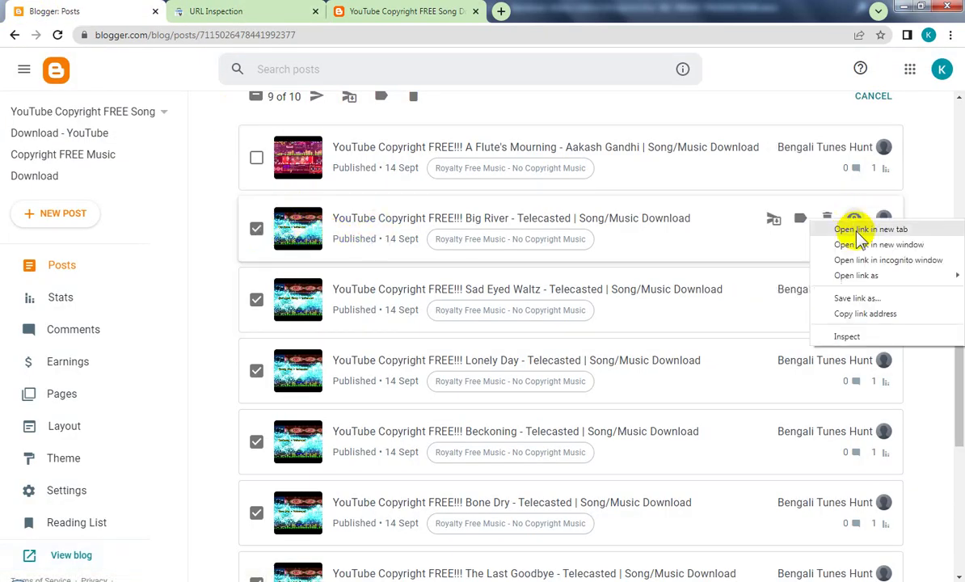
click(865, 313)
- Inspect the copied "Big River" post URL in Google Search Console and request indexing for it
click(253, 11)
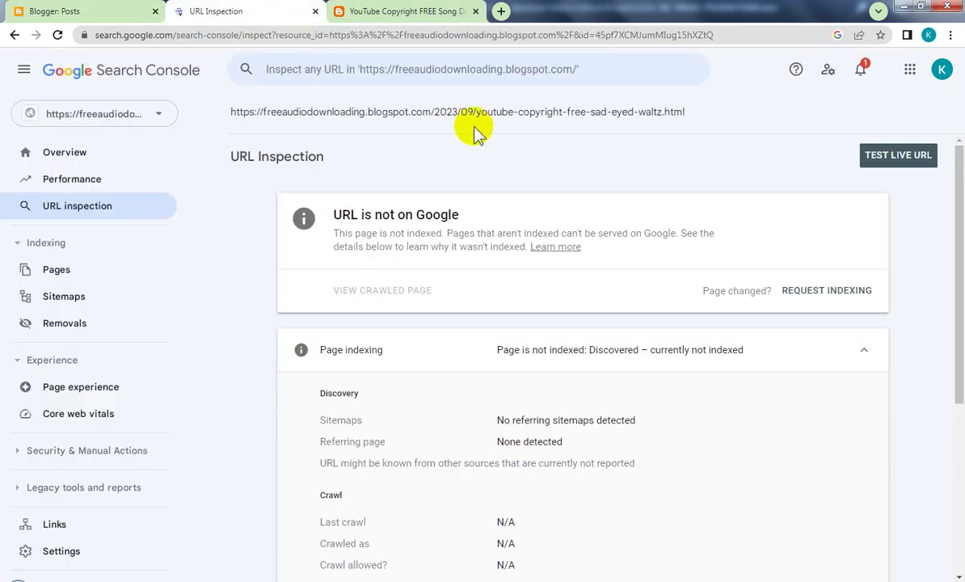
click(475, 68)
key(ctrl+v)
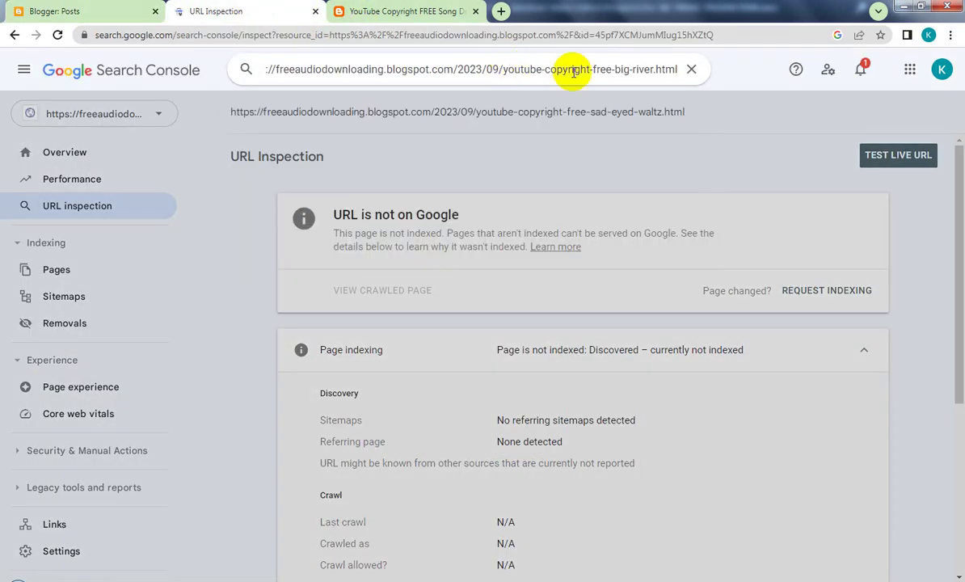
key(Return)
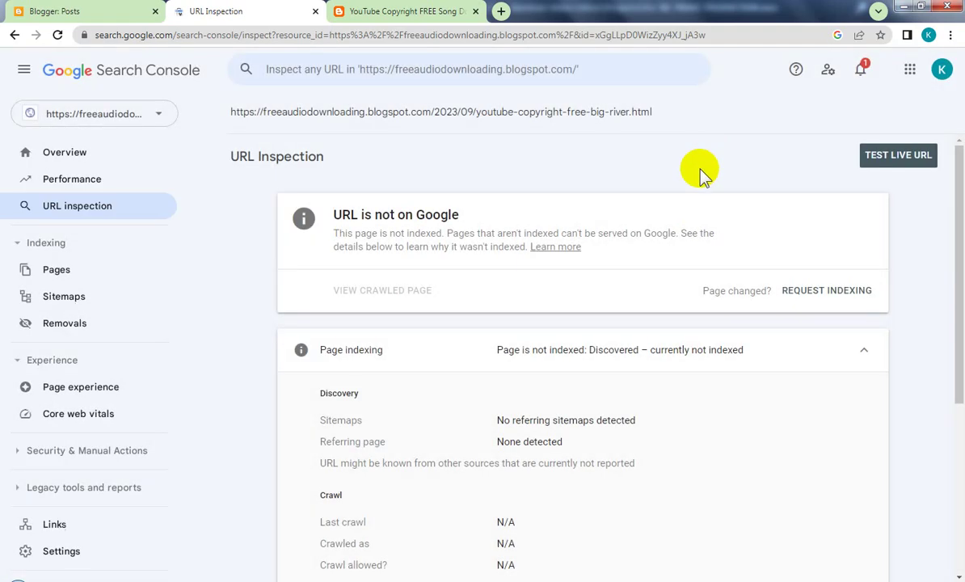
click(810, 293)
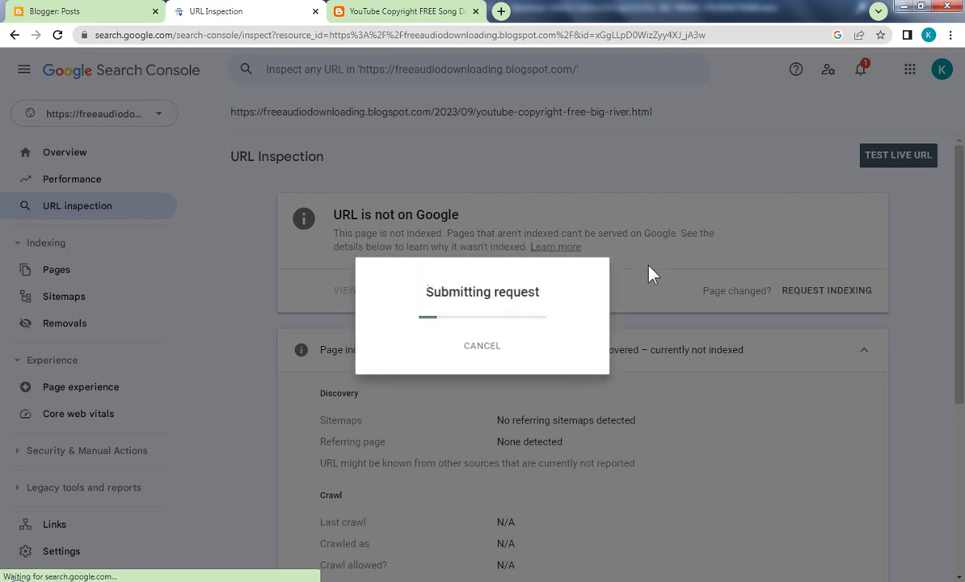
click(668, 368)
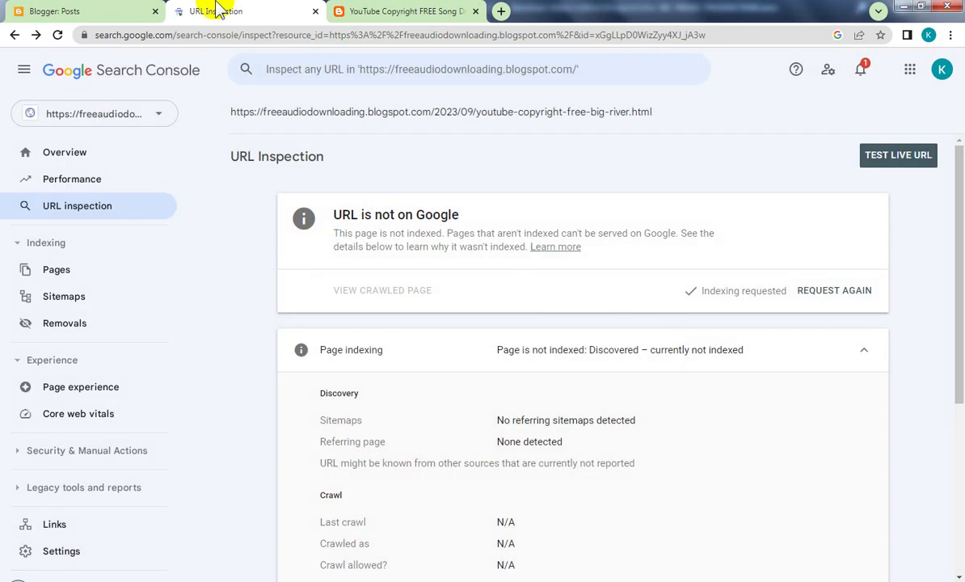
- Back in Blogger's post list, select the "A Flute's Mourning" post and copy its live page's link address
click(97, 11)
scroll(405, 308, up, 3)
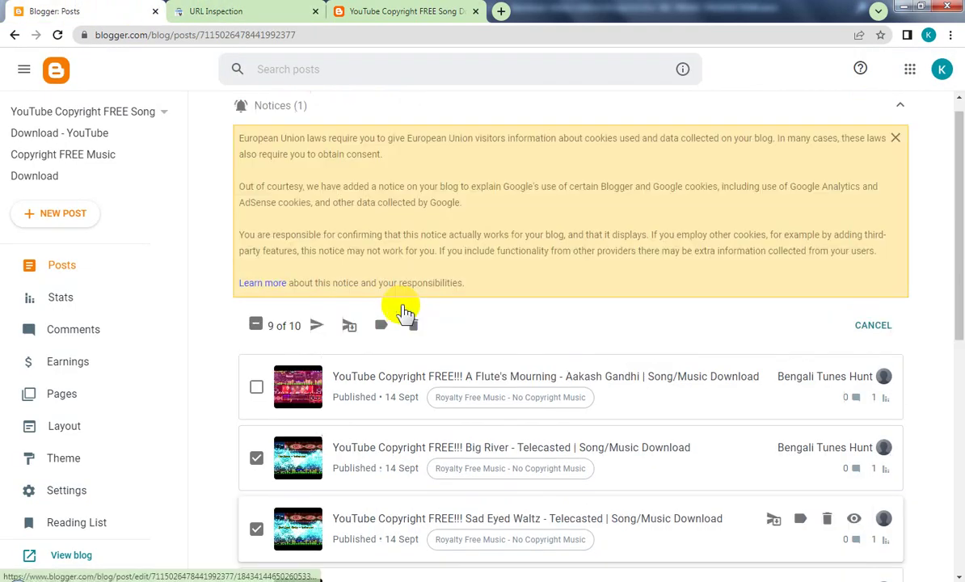
click(257, 408)
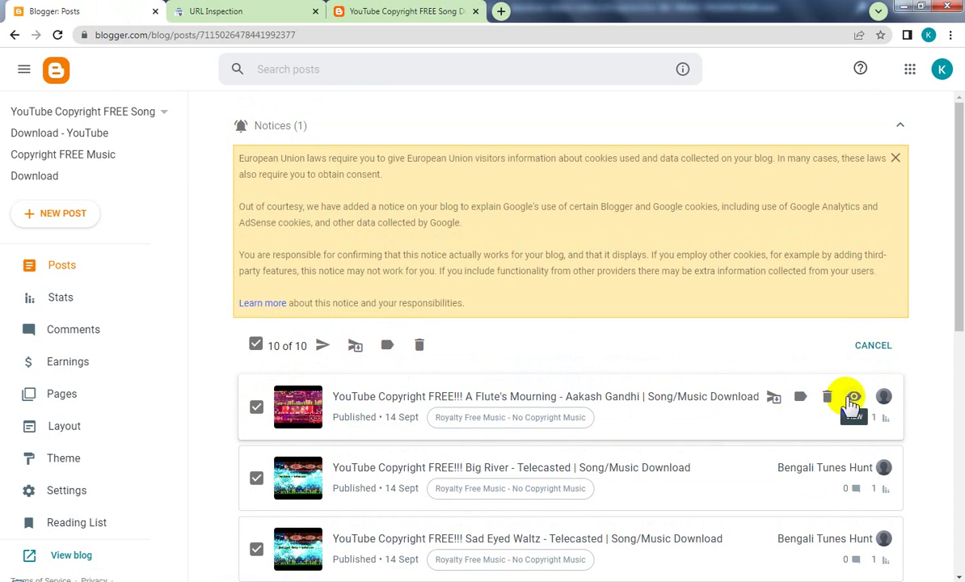
right_click(855, 398)
click(864, 492)
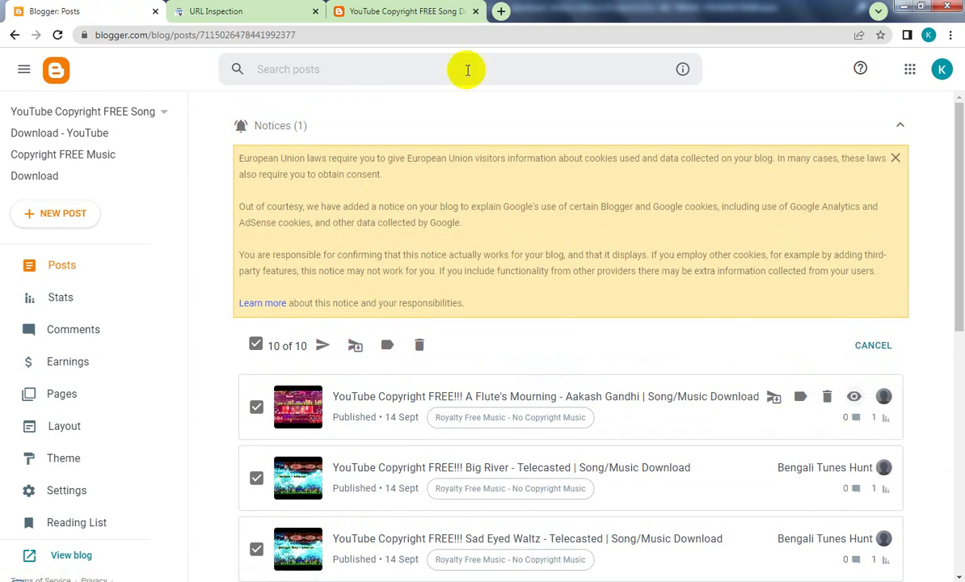
- Submit the copied "A Flute's Mourning" post URL for inspection in Google Search Console
click(211, 10)
click(498, 69)
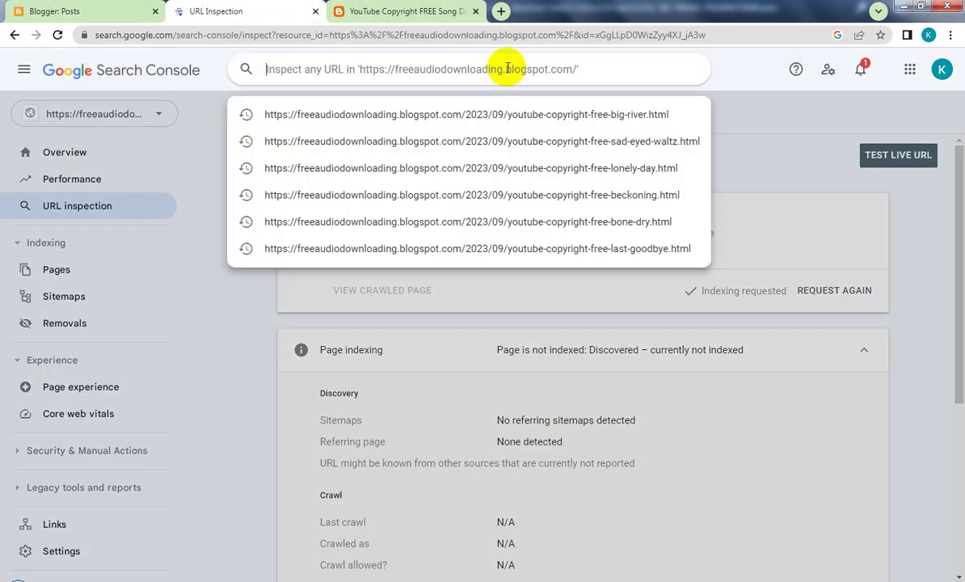
key(ctrl+v)
key(Return)
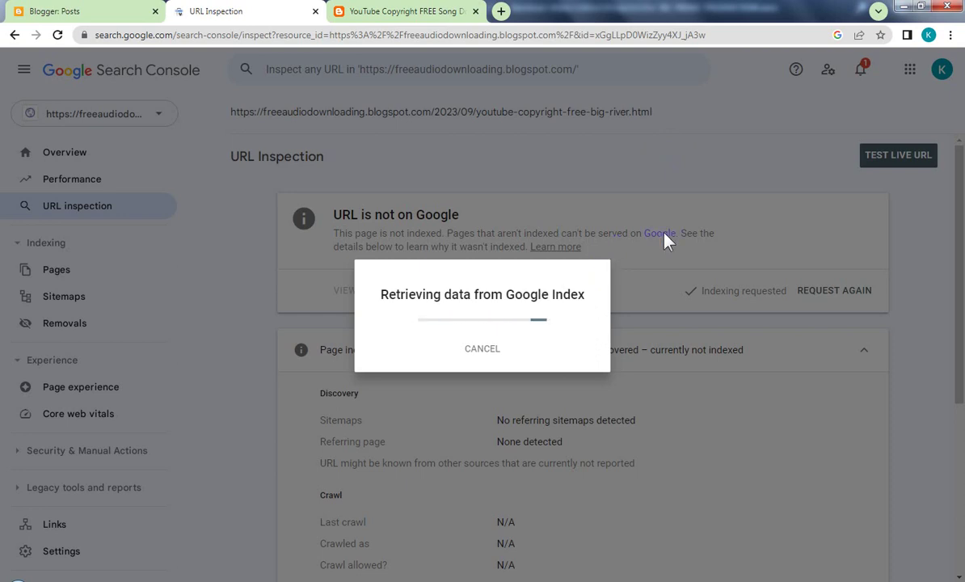
- Return to the live "A Sitar Story" post and look back over its related searches and images
click(399, 12)
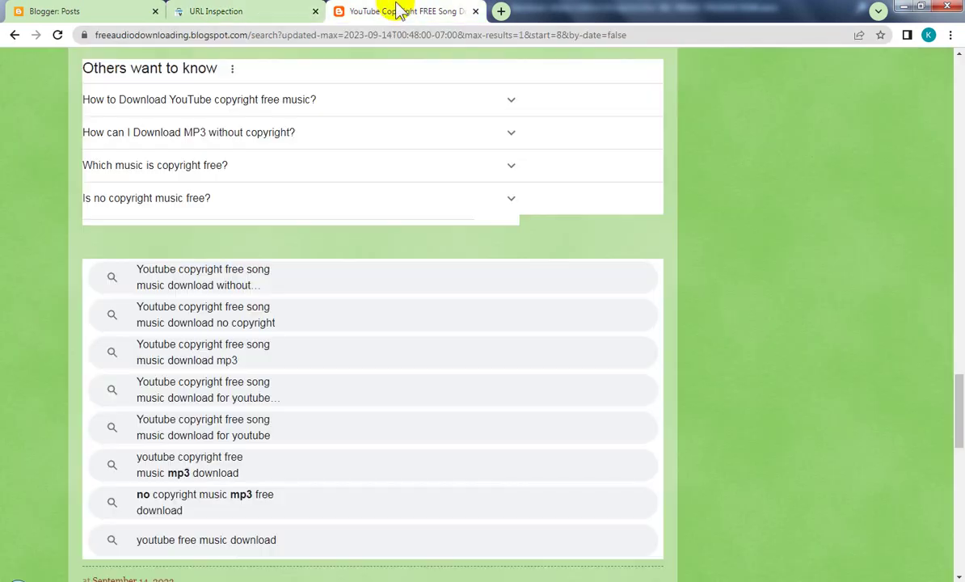
scroll(472, 218, up, 3)
scroll(472, 218, up, 8)
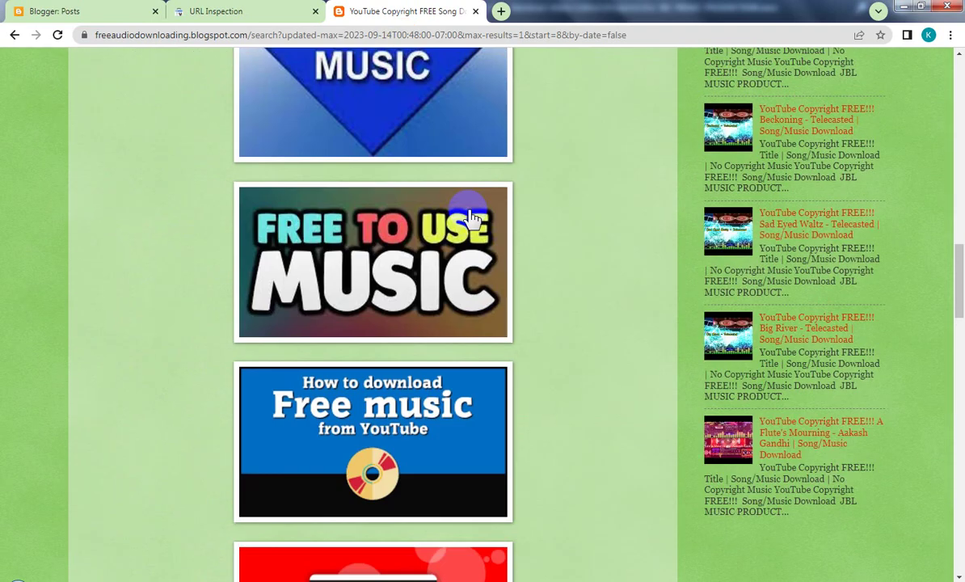
- Switch to Notepad and write "Daily Maximum 10 Post Index on Google Search Console" and "Thanks for watching my tutorial video" on separate lines
click(94, 11)
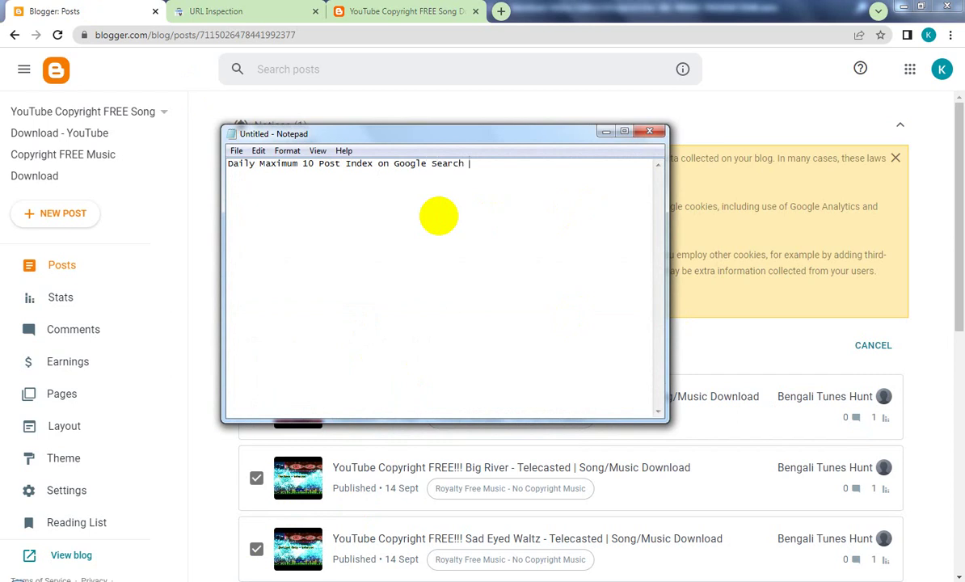
text(le )
text(Thanks for watching my tutorial video)
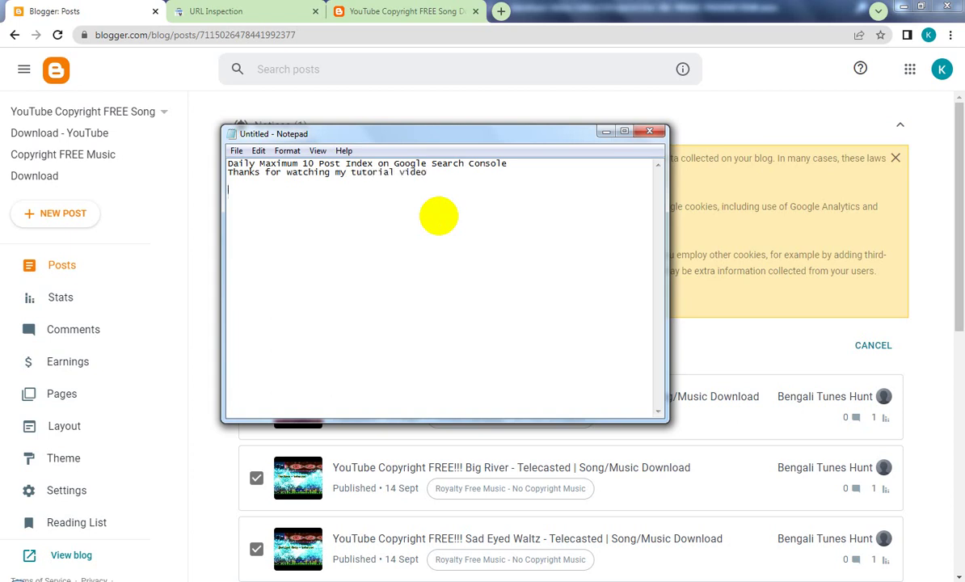
click(606, 132)
- Open the Search Console overview for the blog and review its performance, indexing, experience and enhancements sections
click(289, 17)
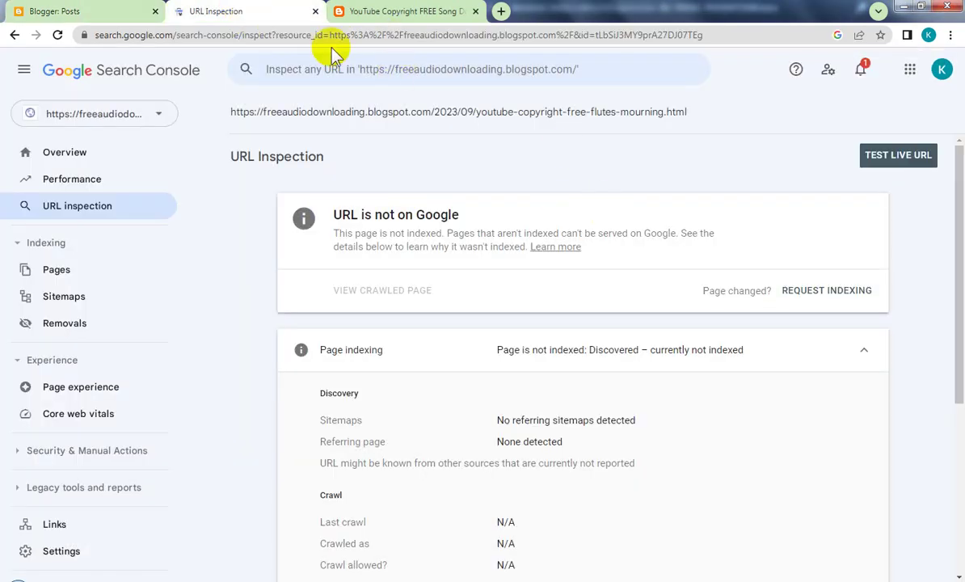
click(92, 151)
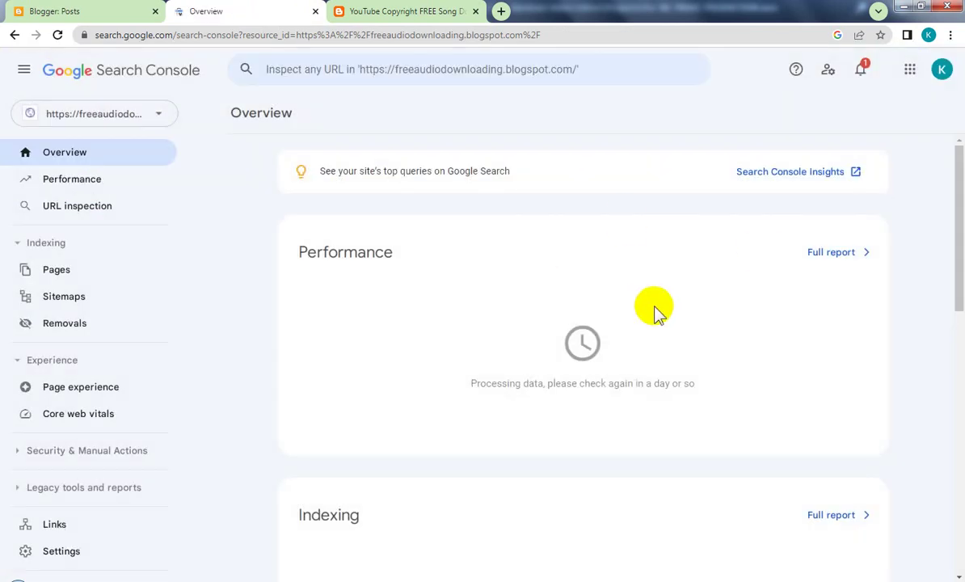
scroll(659, 335, down, 8)
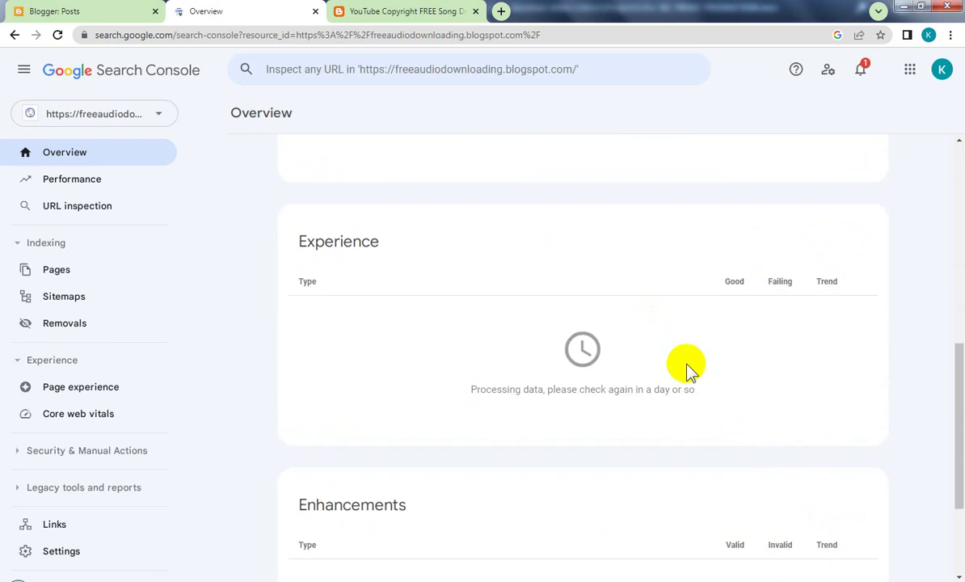
scroll(685, 370, down, 1)
scroll(685, 370, up, 9)
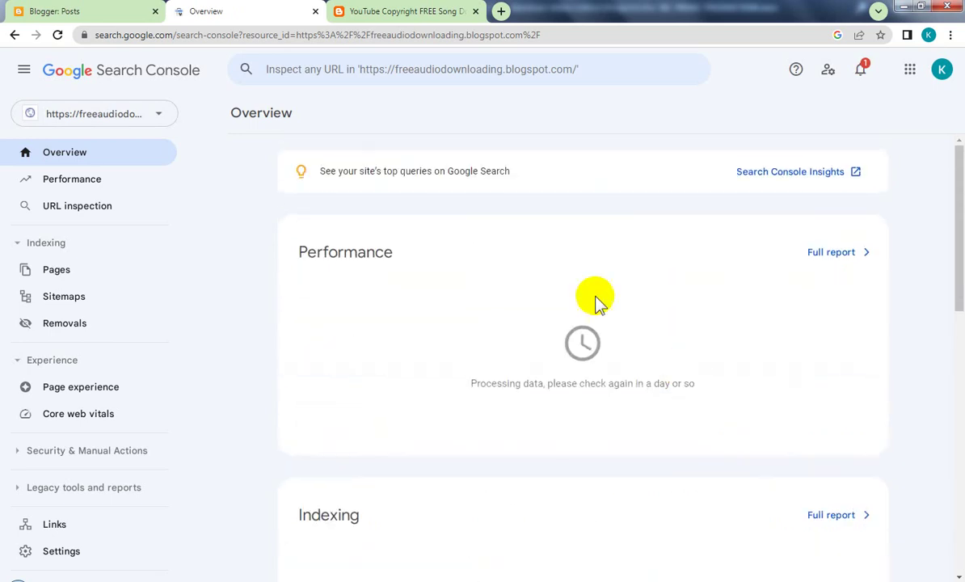
- Return to the live blog, open its home page and look through the newest post and the popular posts list
click(435, 9)
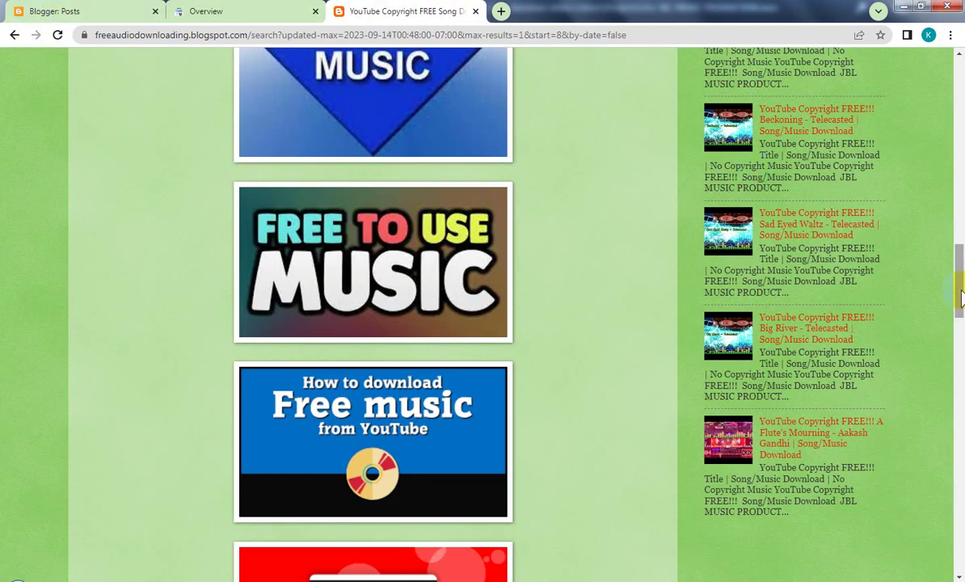
click(961, 141)
drag(961, 141, 959, 69)
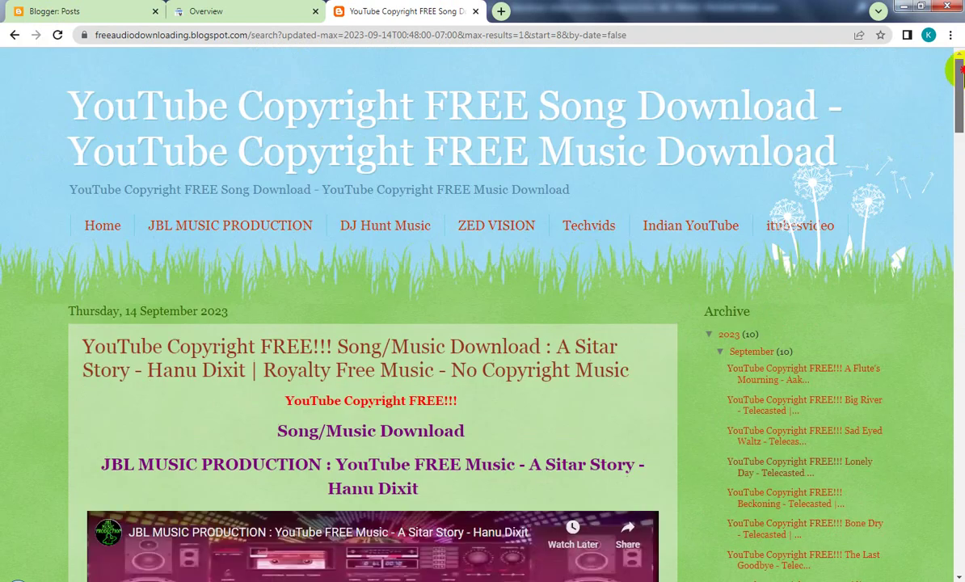
click(91, 229)
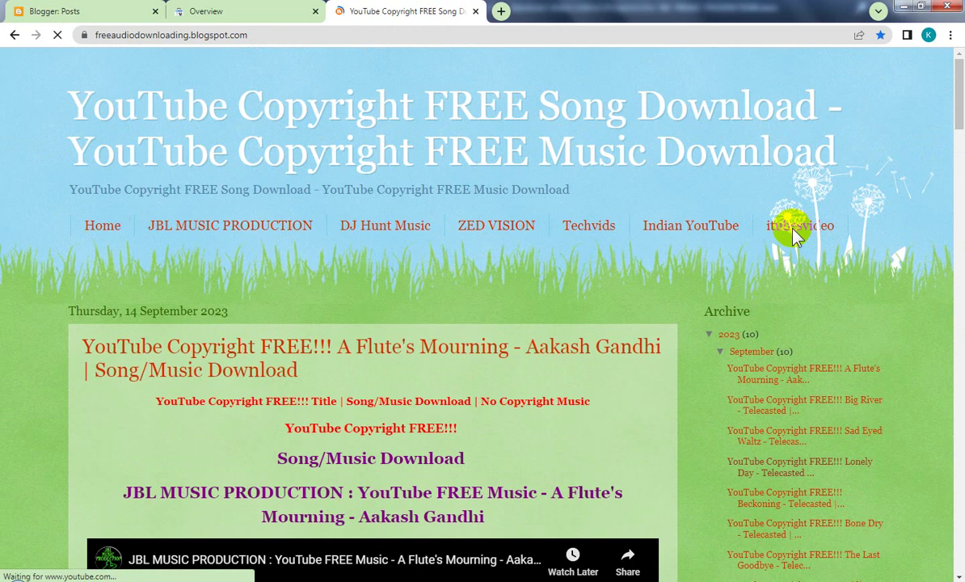
scroll(840, 495, down, 7)
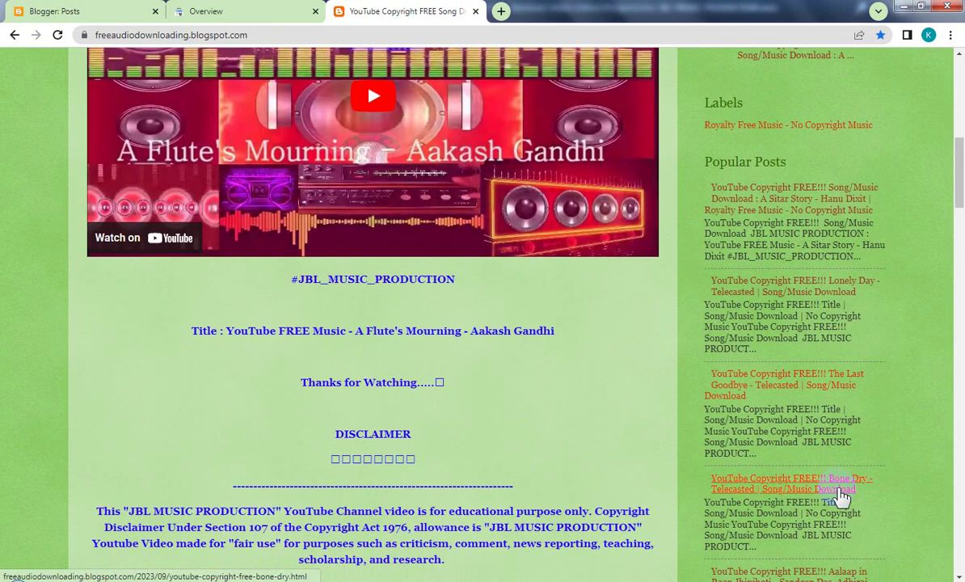